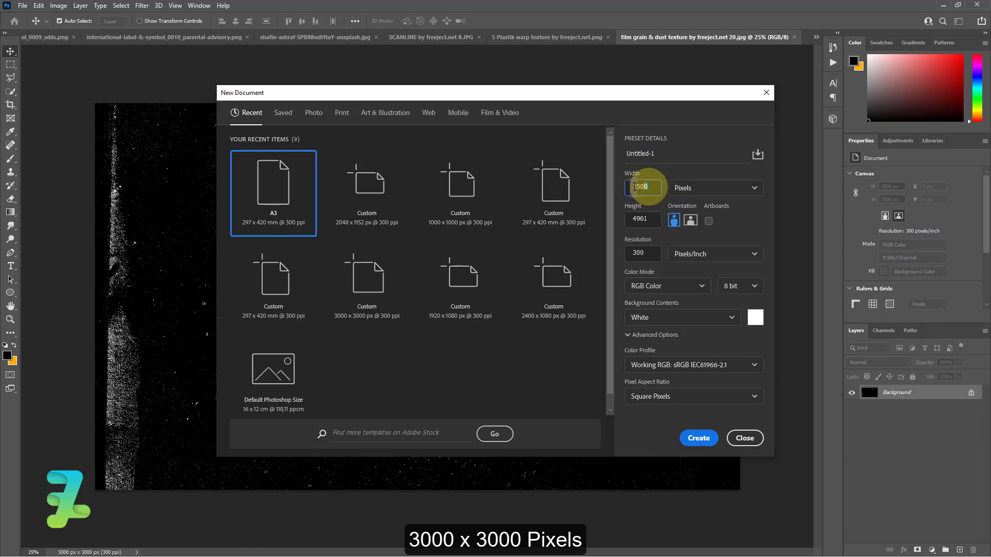
Step: Create a new 3000 x 3000 pixel document at 300 pixels/inch with black background contents
{"action": "type", "text": "3000"}
{"action": "key", "text": "Tab"}
{"action": "key", "text": "Tab"}
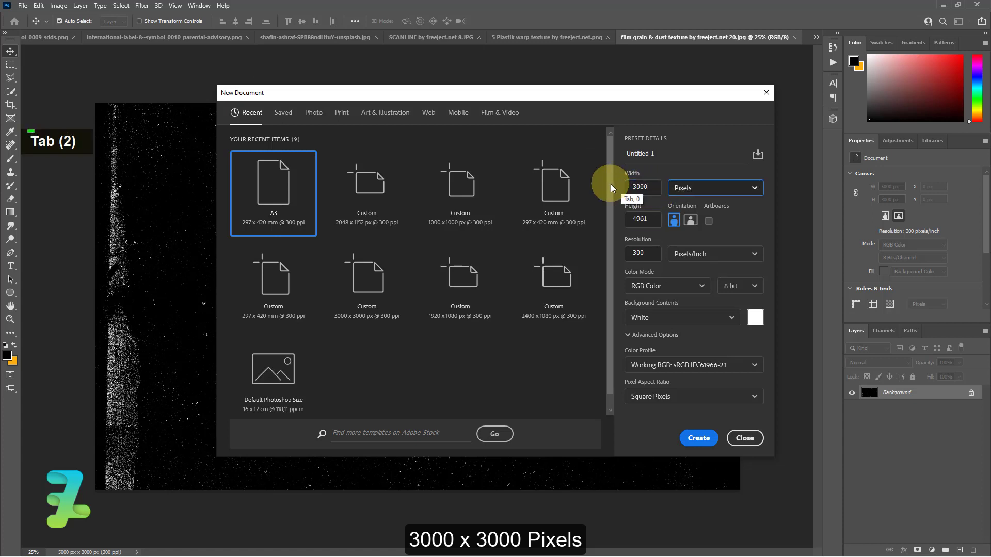
{"action": "key", "text": "Tab"}
{"action": "type", "text": "3000"}
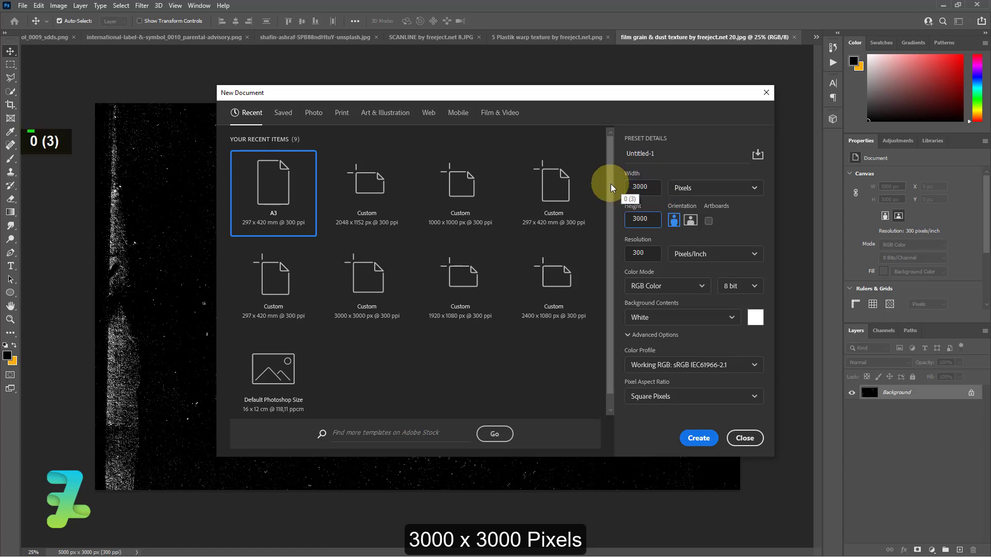
{"action": "left_click", "coordinate": [665, 318]}
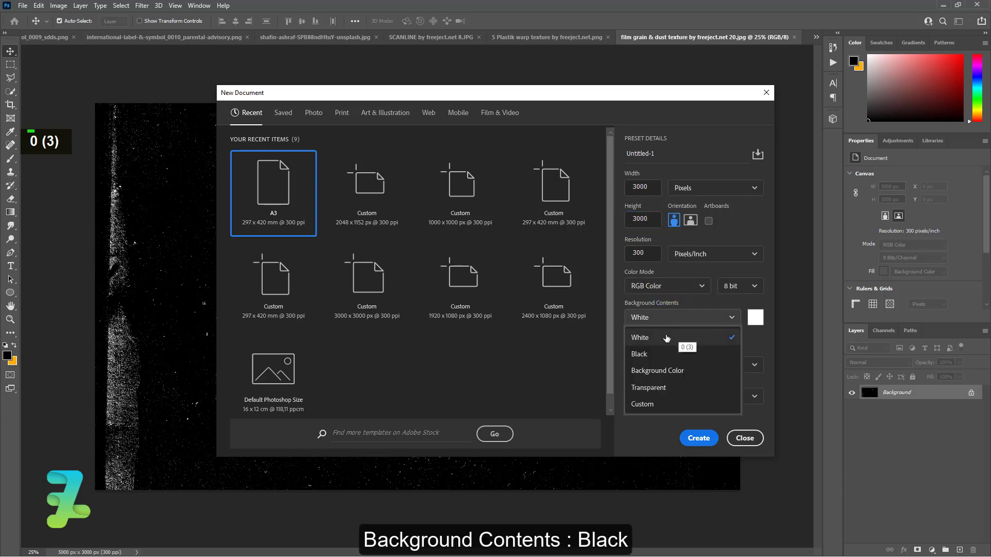
{"action": "left_click", "coordinate": [665, 354]}
{"action": "left_click", "coordinate": [692, 435]}
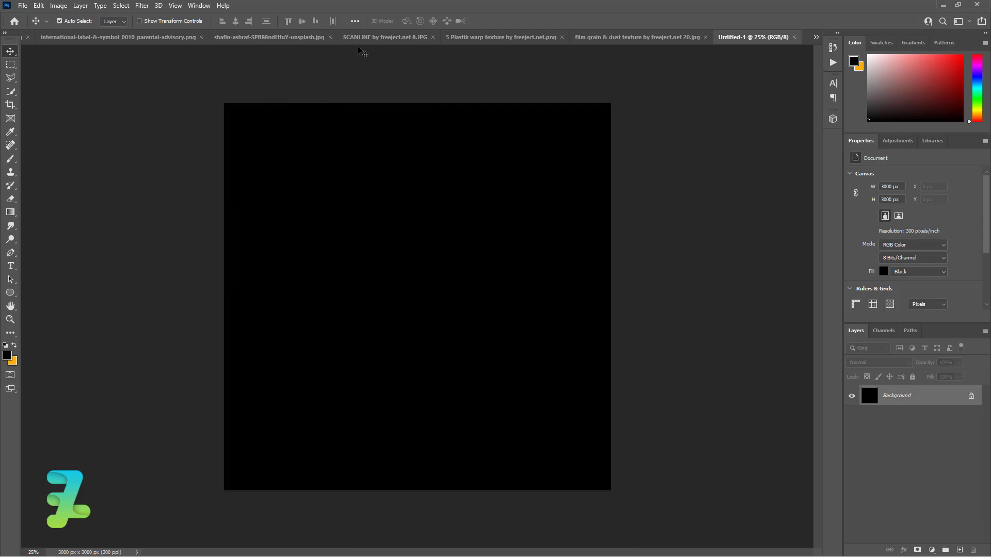
Step: Float the grey double-exposure portrait photo in its own window, copy it into Untitled-1 as a layer, and close the source photo
{"action": "left_click", "coordinate": [382, 41]}
{"action": "right_click", "coordinate": [383, 40]}
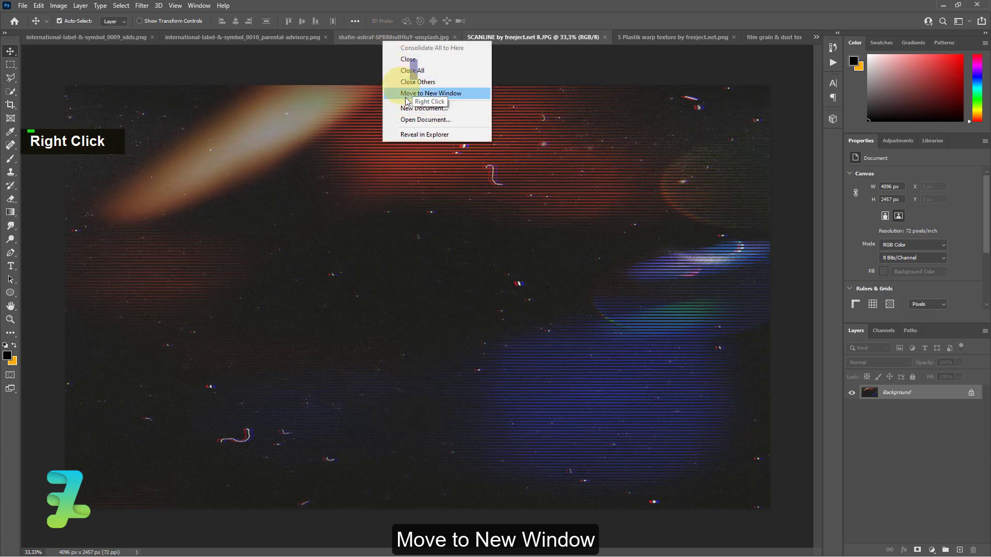
{"action": "left_click", "coordinate": [407, 96]}
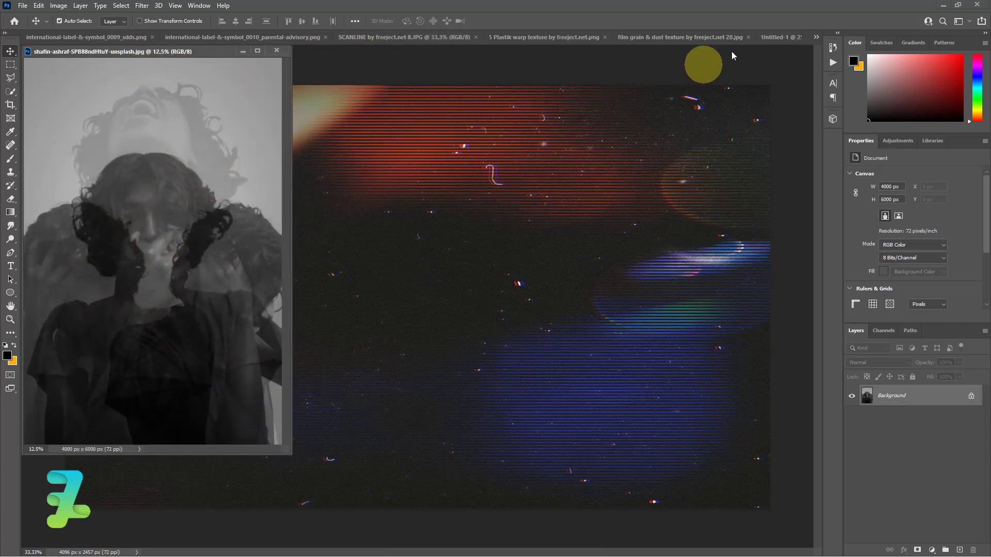
{"action": "left_click", "coordinate": [776, 35]}
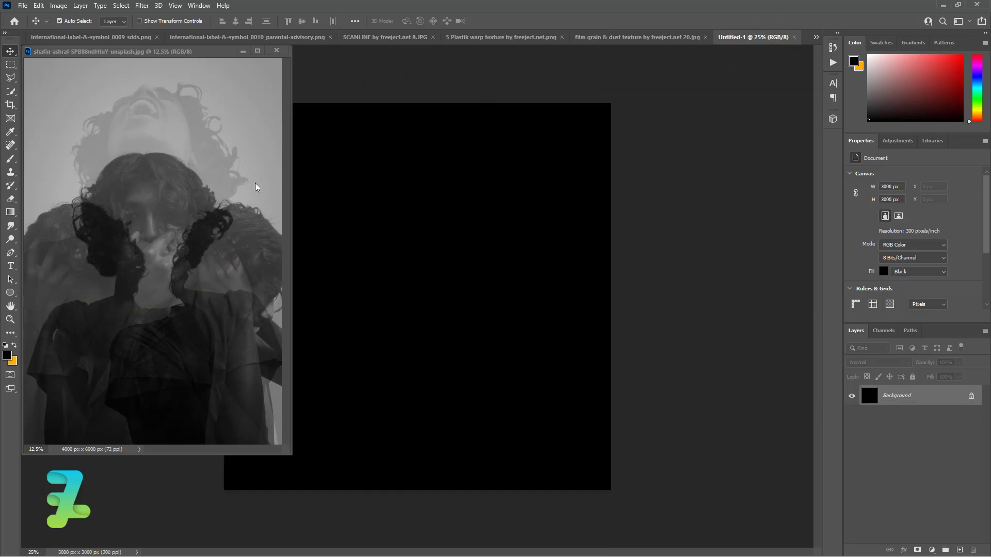
{"action": "left_click_drag", "start_coordinate": [890, 406], "coordinate": [416, 250]}
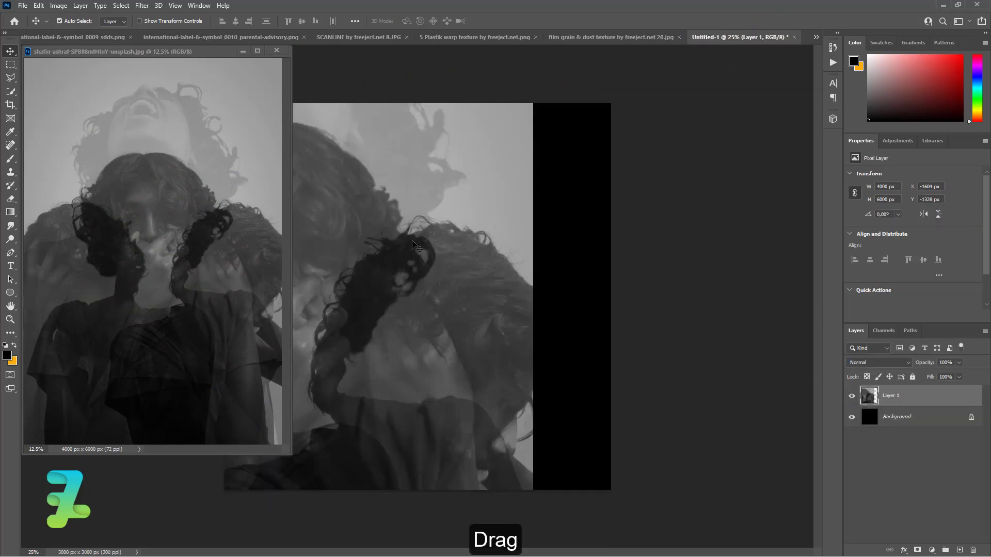
{"action": "left_click", "coordinate": [278, 50]}
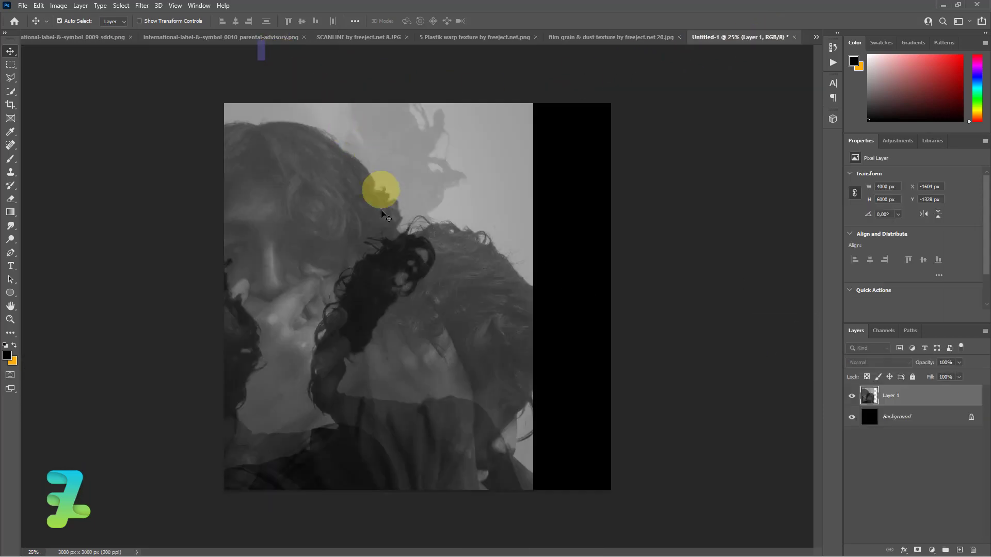
Step: Scale the portrait layer down proportionally to about 74% and position it at about X -212 px, Y -618 px on the canvas
{"action": "left_click_drag", "start_coordinate": [382, 243], "coordinate": [469, 232]}
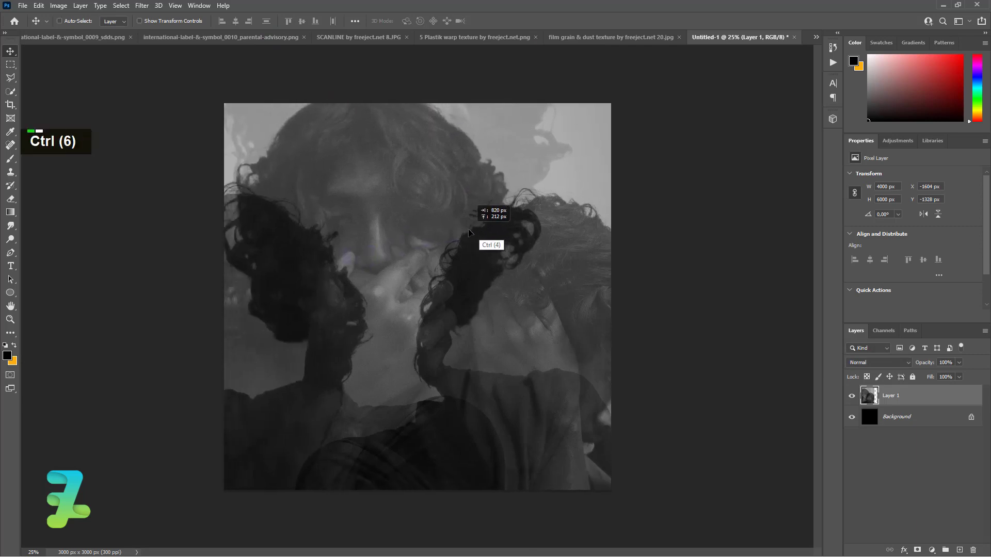
{"action": "key", "text": "ctrl+minus"}
{"action": "key", "text": "ctrl+minus"}
{"action": "key", "text": "ctrl+t"}
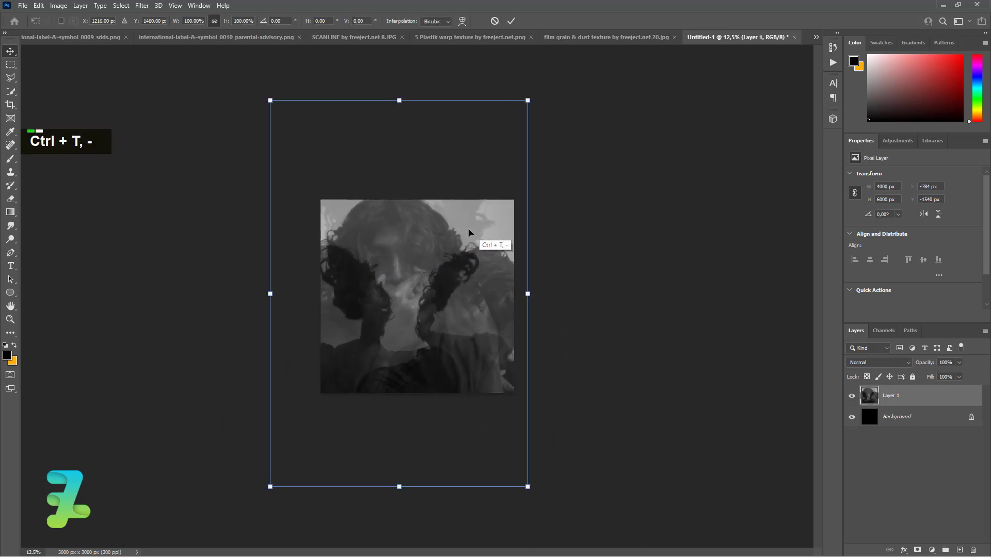
{"action": "left_click_drag", "start_coordinate": [270, 486], "coordinate": [312, 416]}
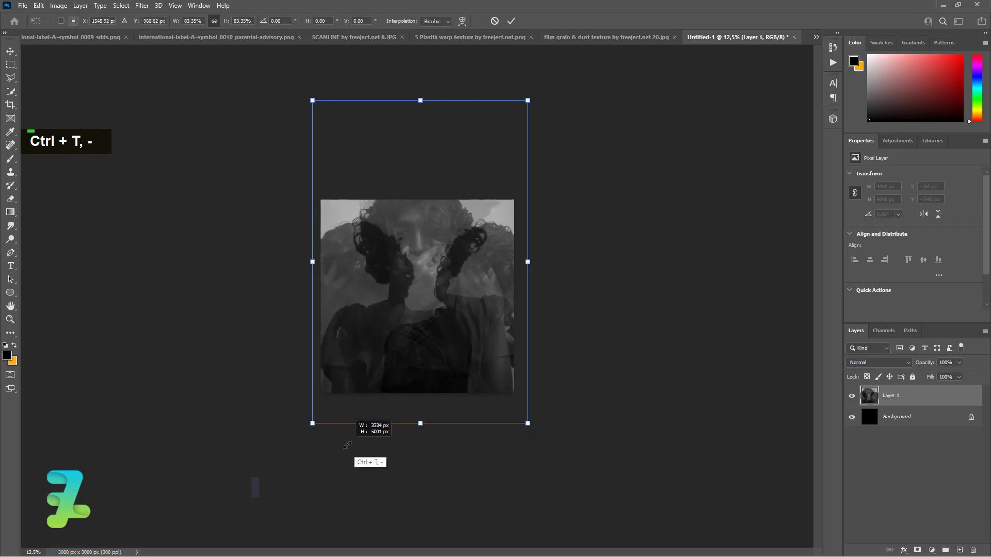
{"action": "left_click_drag", "start_coordinate": [395, 345], "coordinate": [353, 367]}
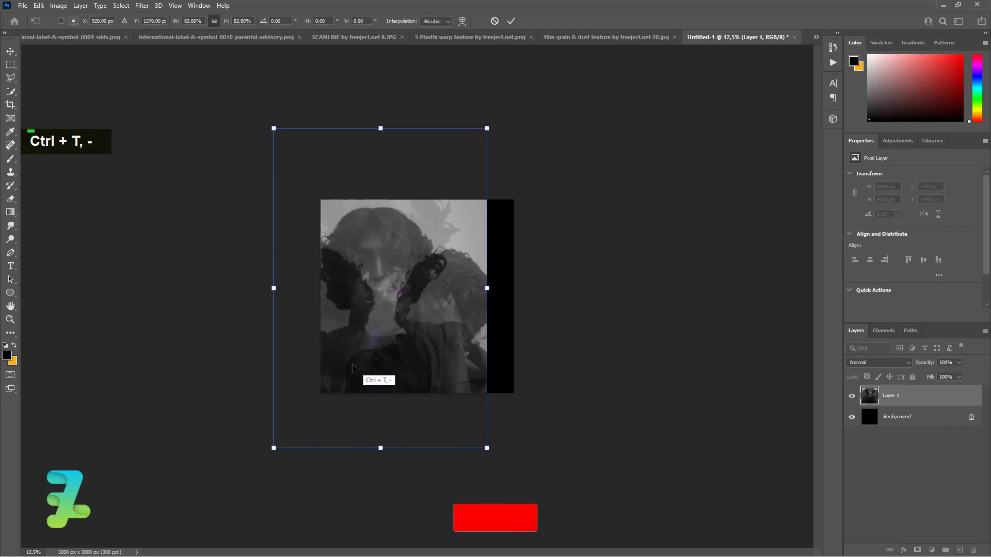
{"action": "left_click_drag", "start_coordinate": [486, 447], "coordinate": [456, 402]}
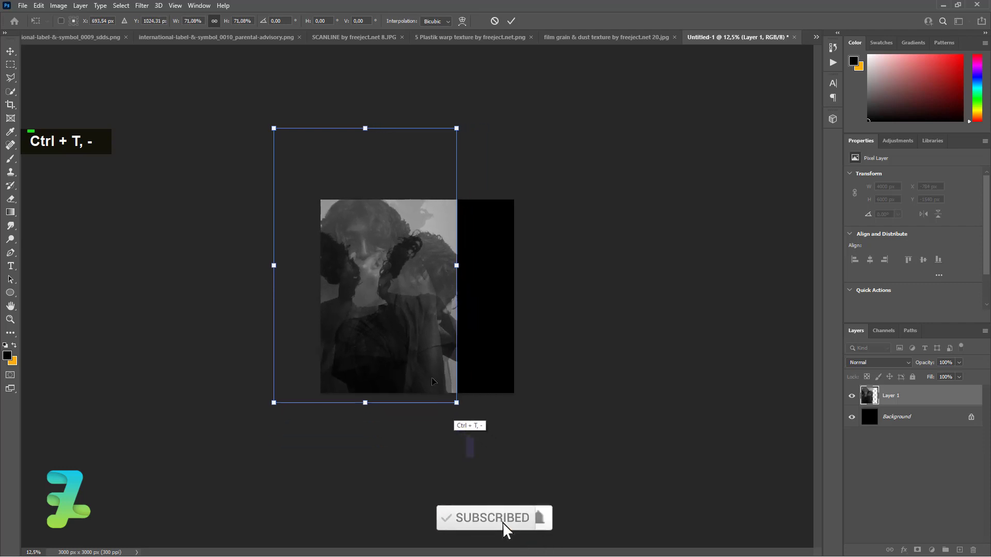
{"action": "left_click_drag", "start_coordinate": [270, 124], "coordinate": [303, 173]}
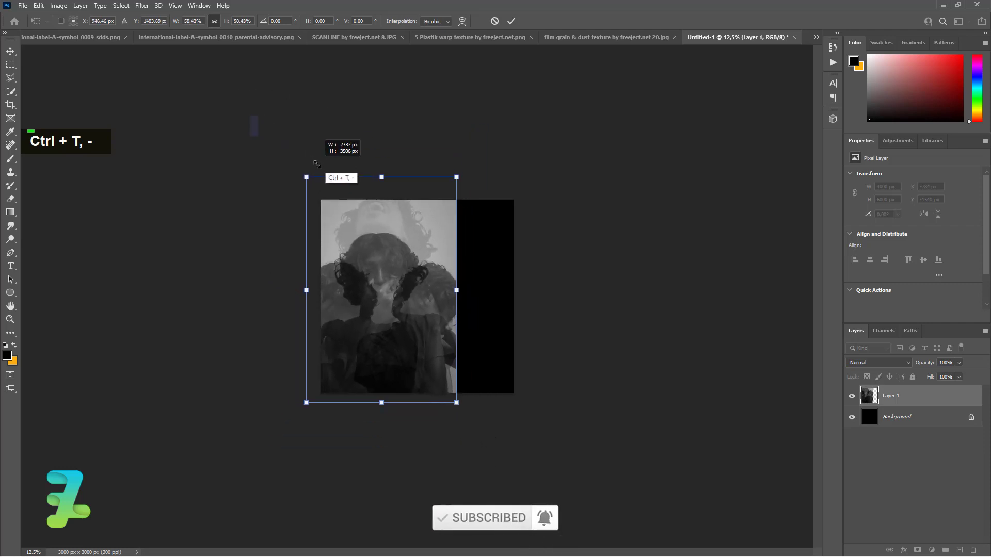
{"action": "left_click_drag", "start_coordinate": [452, 400], "coordinate": [516, 451]}
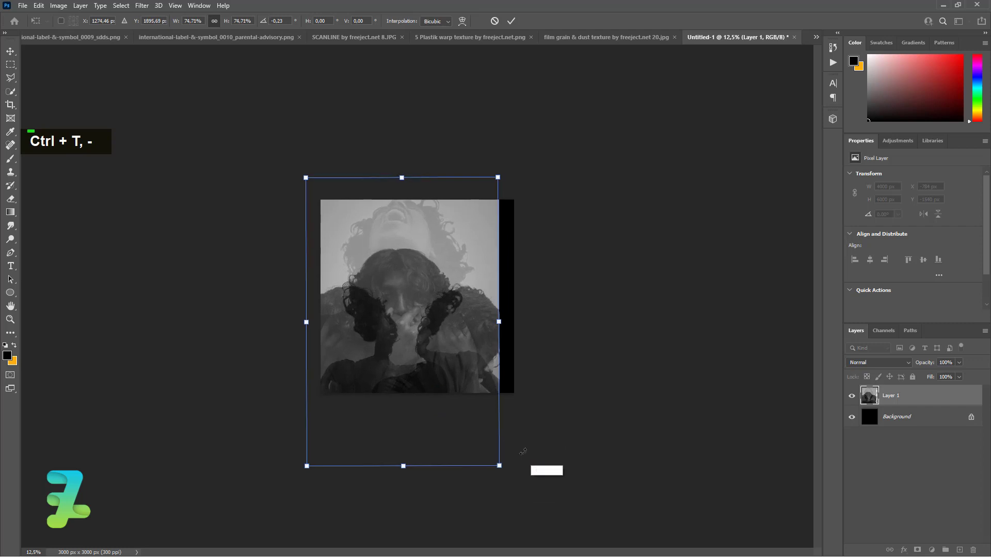
{"action": "key", "text": "ctrl+z"}
{"action": "left_click_drag", "start_coordinate": [500, 467], "coordinate": [500, 468]}
{"action": "left_click", "coordinate": [10, 51]}
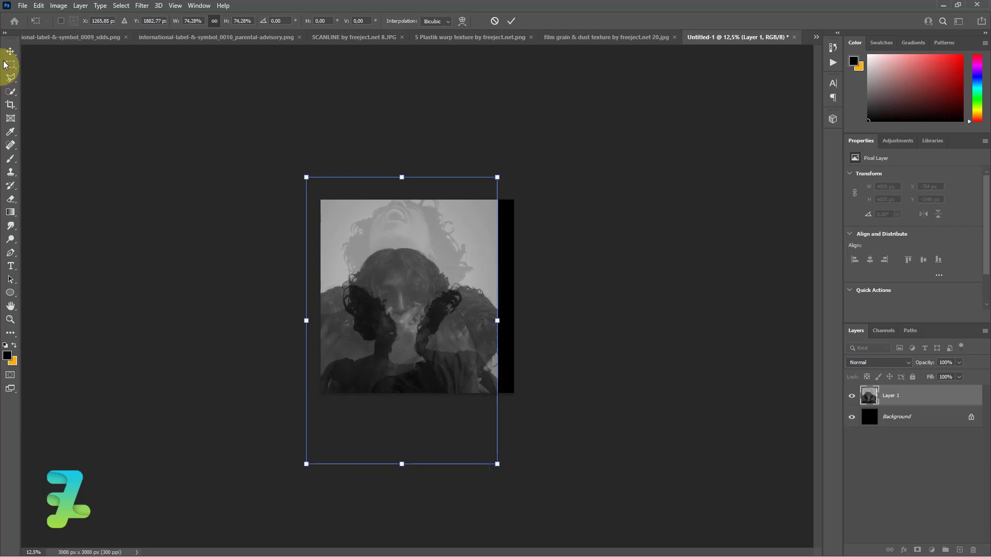
{"action": "left_click_drag", "start_coordinate": [440, 298], "coordinate": [436, 279]}
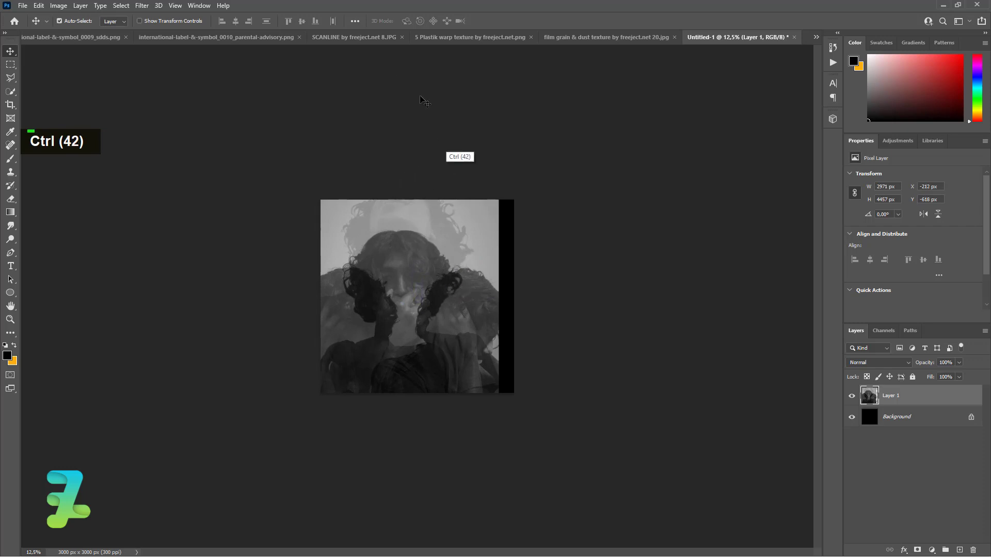
Step: Float the SCANLINE texture in its own window, copy it into Untitled-1 as a new layer, and close the source file
{"action": "left_click", "coordinate": [348, 38]}
{"action": "right_click", "coordinate": [348, 39]}
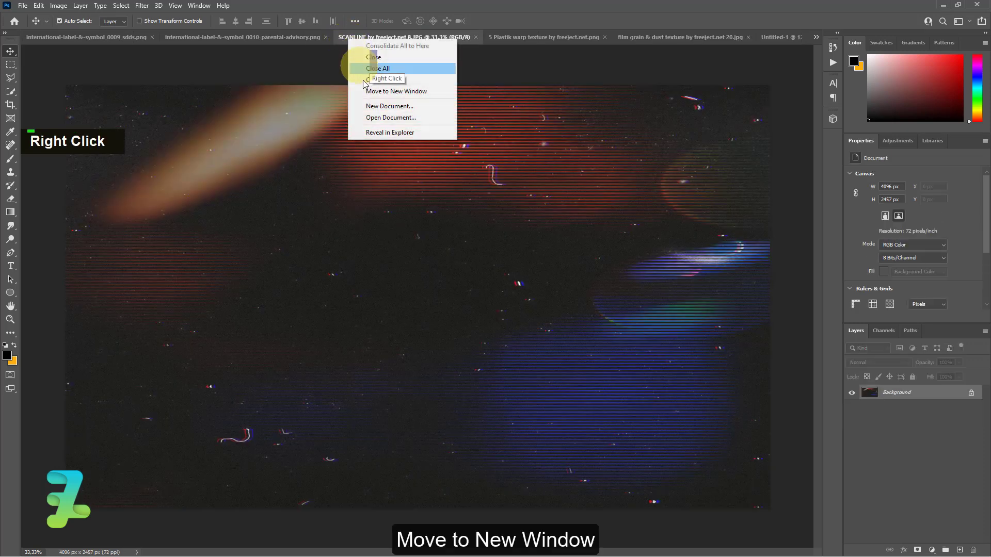
{"action": "left_click", "coordinate": [368, 96]}
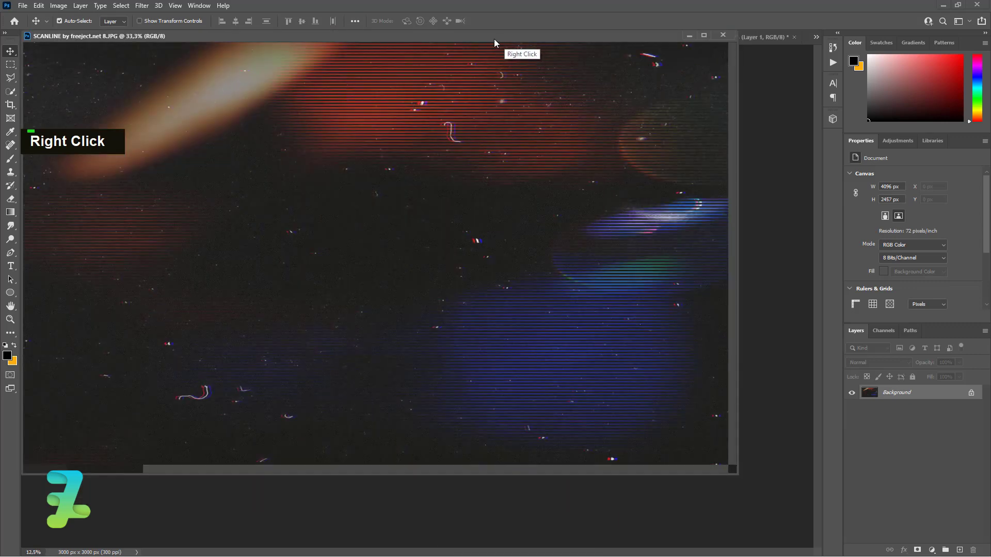
{"action": "left_click_drag", "start_coordinate": [494, 39], "coordinate": [414, 356]}
{"action": "left_click_drag", "start_coordinate": [873, 393], "coordinate": [444, 276]}
{"action": "left_click", "coordinate": [642, 351]}
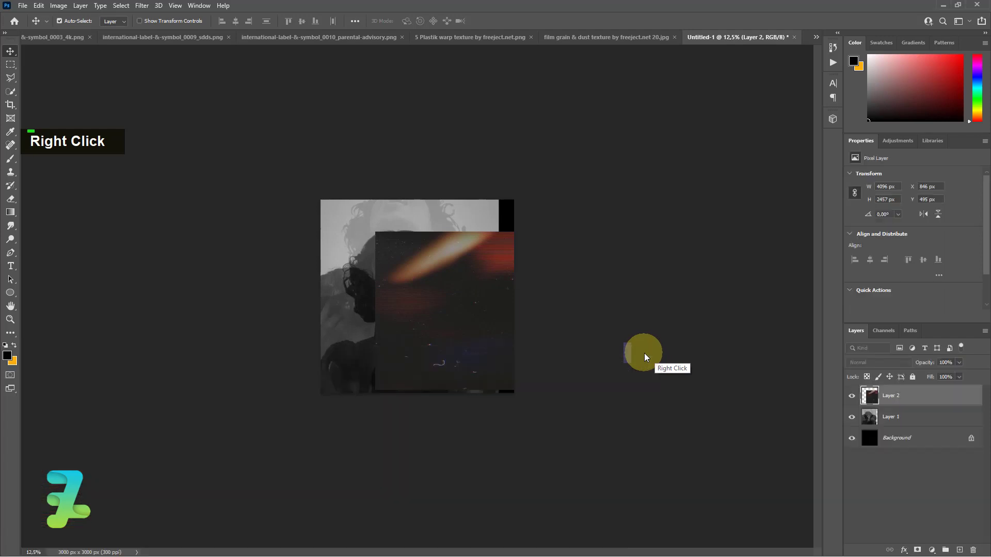
Step: Place the scanline layer below the portrait layer and enlarge it to about 5132 x 3078 px so it covers the whole canvas
{"action": "left_click_drag", "start_coordinate": [870, 396], "coordinate": [874, 430]}
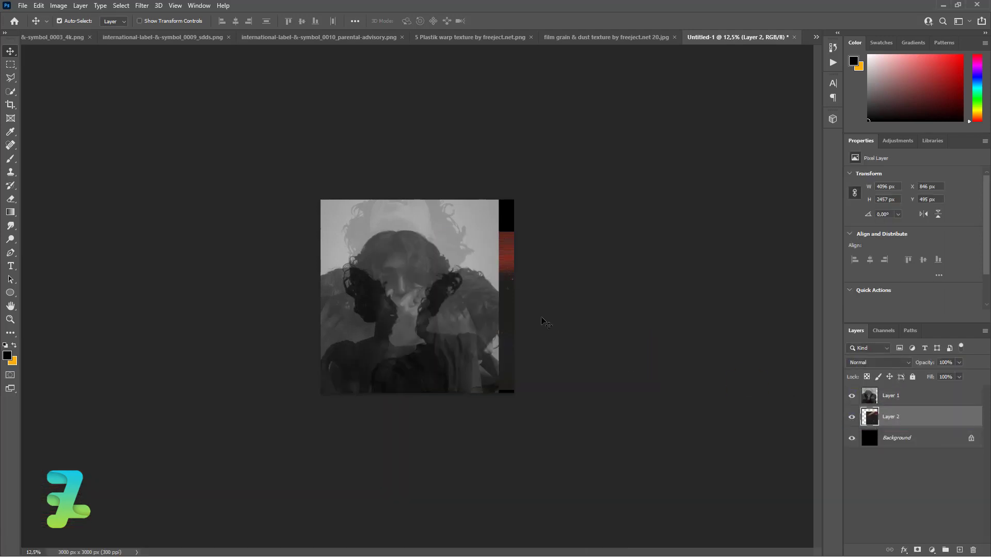
{"action": "key", "text": "ctrl+t"}
{"action": "left_click_drag", "start_coordinate": [557, 336], "coordinate": [463, 296]}
{"action": "left_click_drag", "start_coordinate": [541, 357], "coordinate": [609, 398]}
{"action": "left_click_drag", "start_coordinate": [522, 338], "coordinate": [493, 338]}
{"action": "left_click", "coordinate": [14, 54]}
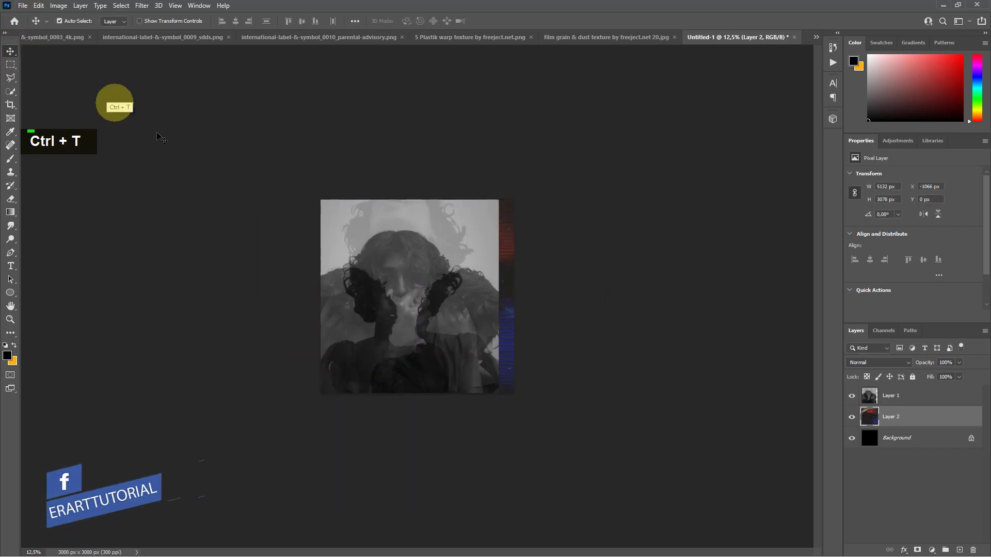
Step: Preview the composition without the portrait layer, and set that layer's blend mode to Linear Dodge (Add)
{"action": "key", "text": "ctrl+equal"}
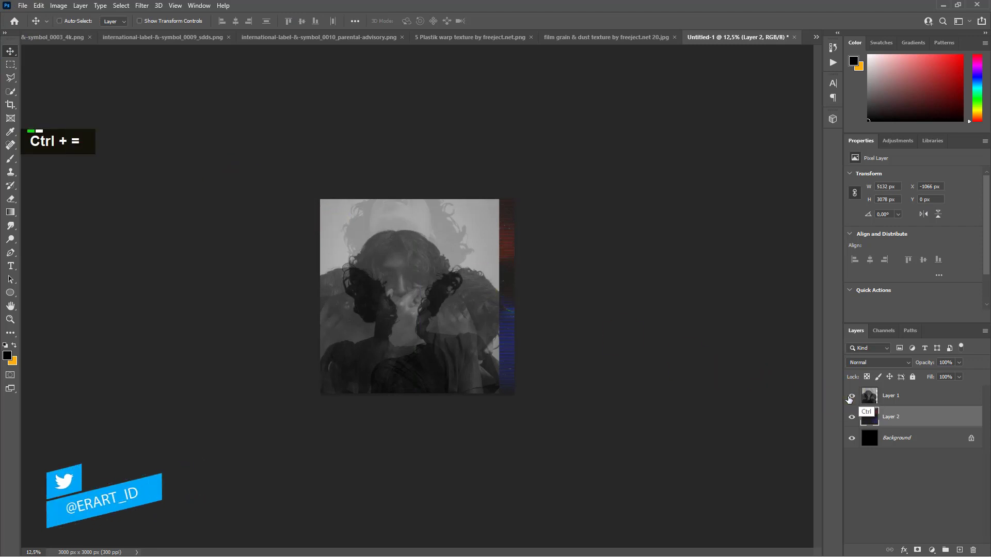
{"action": "key", "text": "ctrl+equal"}
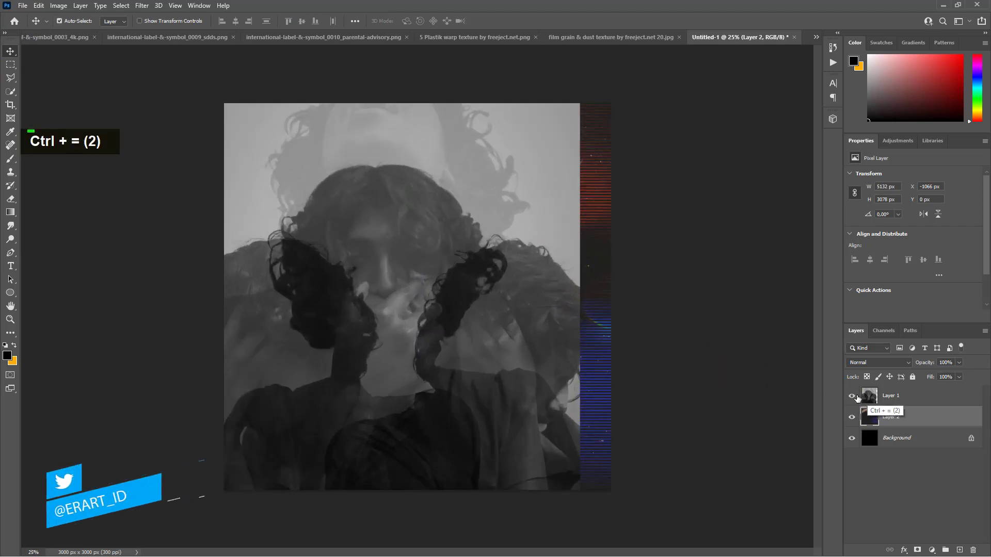
{"action": "left_click", "coordinate": [853, 397]}
{"action": "left_click", "coordinate": [852, 397]}
{"action": "left_click", "coordinate": [872, 395]}
{"action": "left_click", "coordinate": [867, 364]}
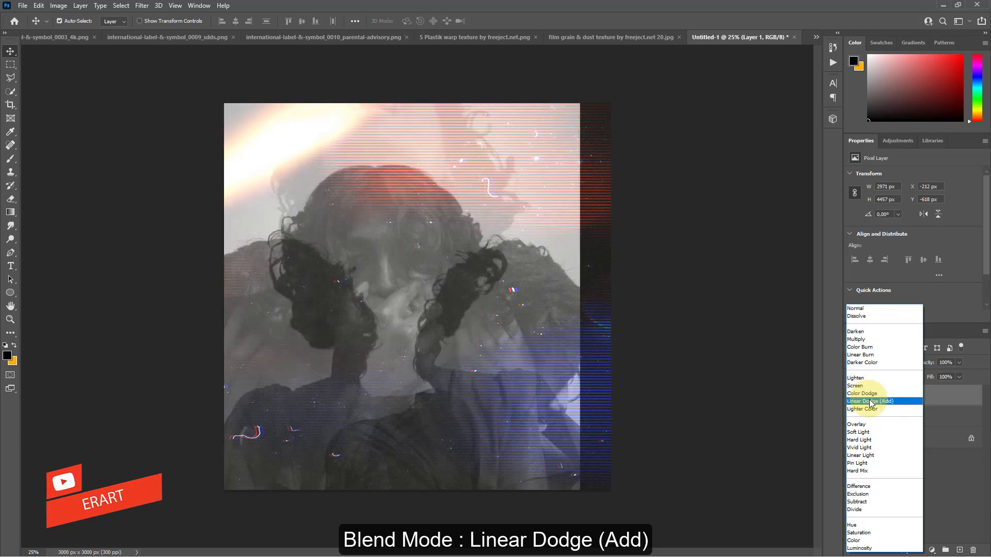
{"action": "left_click", "coordinate": [872, 403]}
Step: Add a Curves adjustment clipped to the portrait layer and pull its white and black points slightly inward for more contrast
{"action": "left_click", "coordinate": [932, 550]}
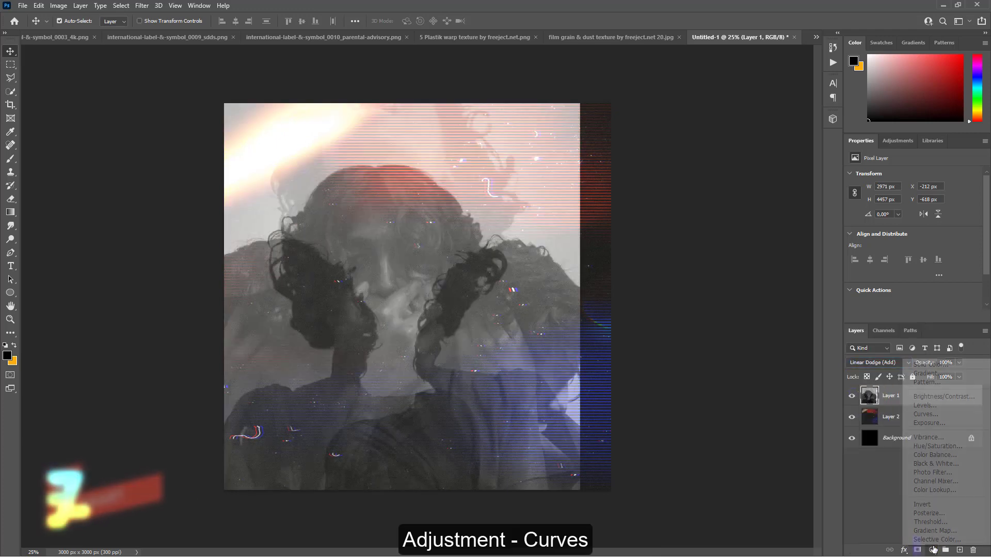
{"action": "left_click", "coordinate": [932, 414]}
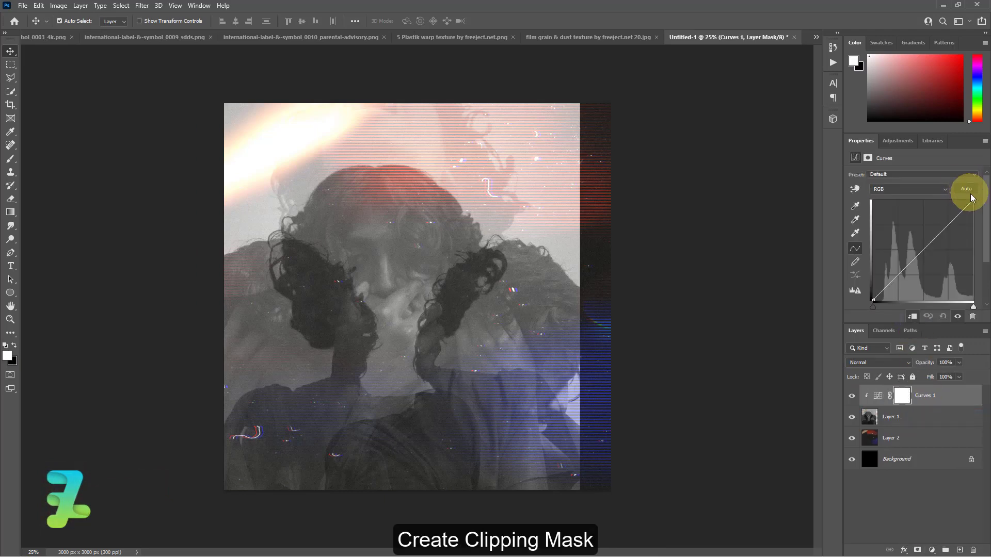
{"action": "mouse_move", "coordinate": [973, 200]}
{"action": "left_mouse_down"}
{"action": "mouse_move", "coordinate": [951, 198]}
{"action": "mouse_move", "coordinate": [967, 198]}
{"action": "left_mouse_up"}
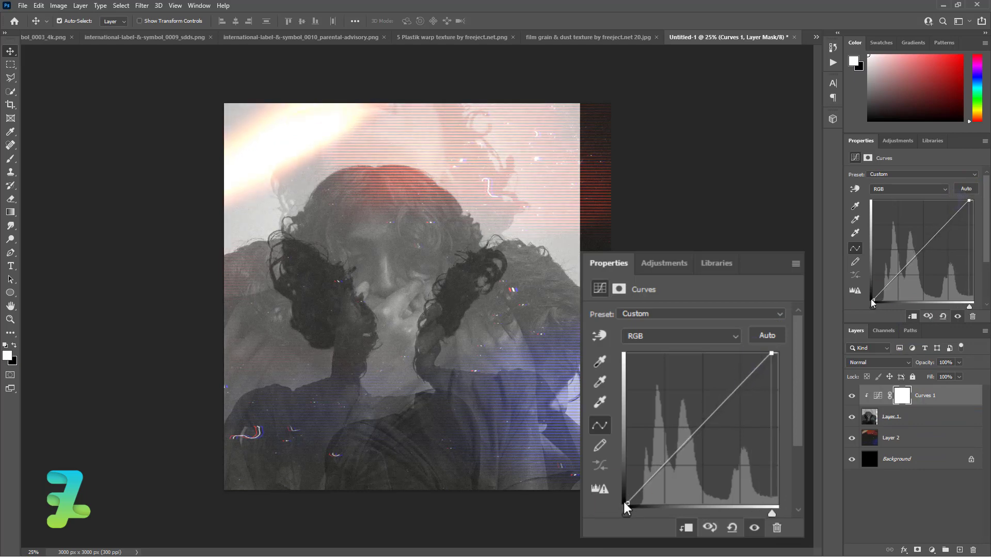
{"action": "left_click", "coordinate": [626, 503]}
{"action": "left_click_drag", "start_coordinate": [874, 299], "coordinate": [874, 299]}
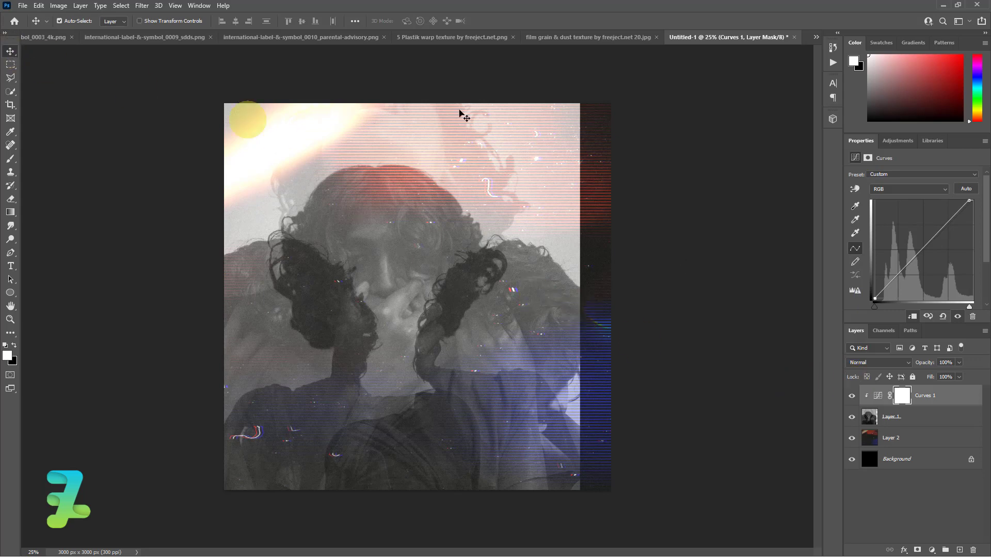
Step: Float the film grain & dust texture in its own window and copy it into Untitled-1 as the uppermost layer
{"action": "left_click", "coordinate": [569, 38]}
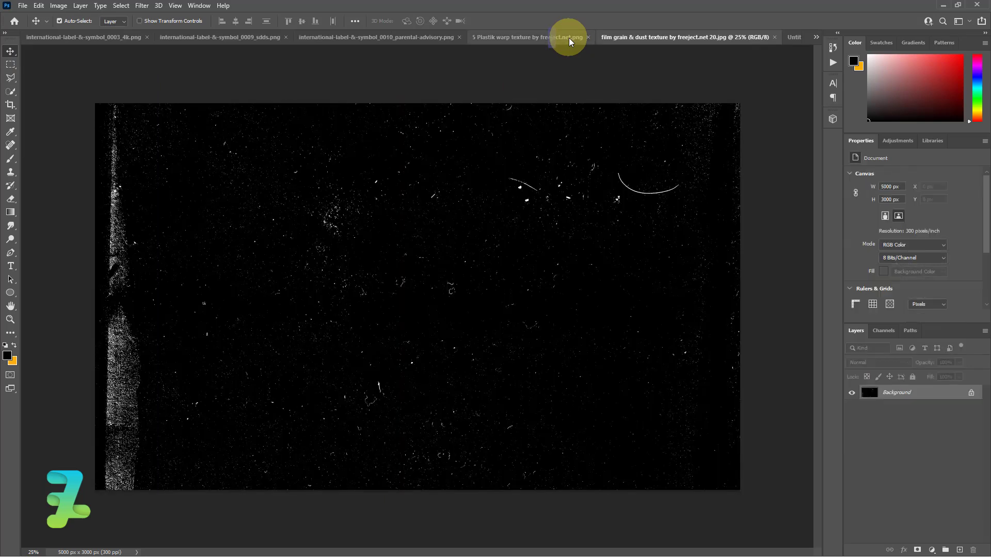
{"action": "right_click", "coordinate": [619, 33]}
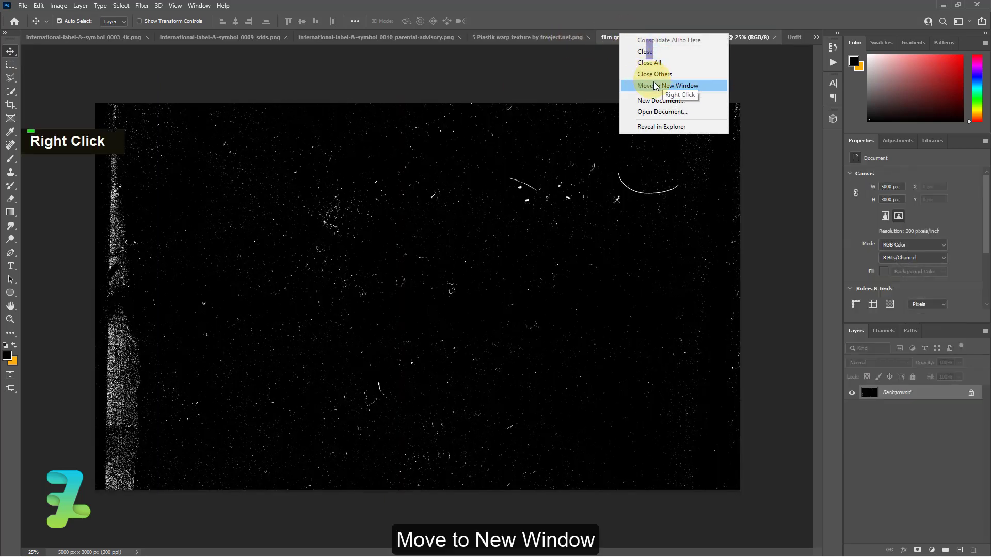
{"action": "left_click", "coordinate": [656, 86]}
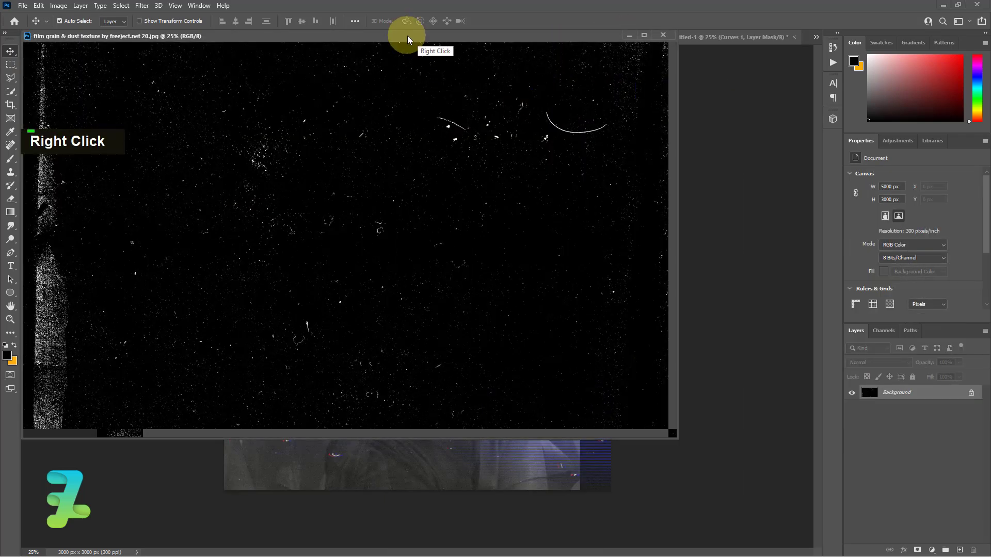
{"action": "left_click_drag", "start_coordinate": [407, 34], "coordinate": [528, 397]}
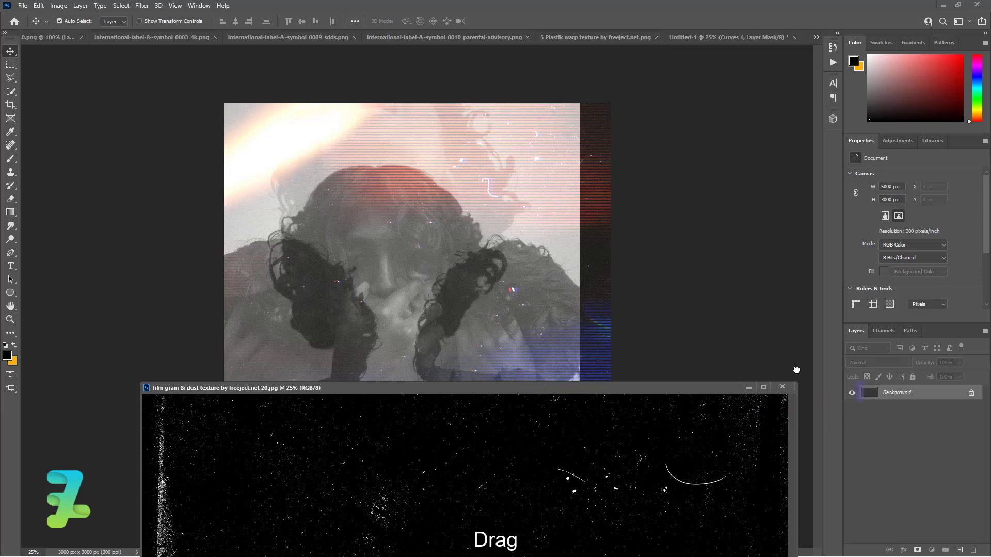
{"action": "left_click_drag", "start_coordinate": [796, 370], "coordinate": [763, 375]}
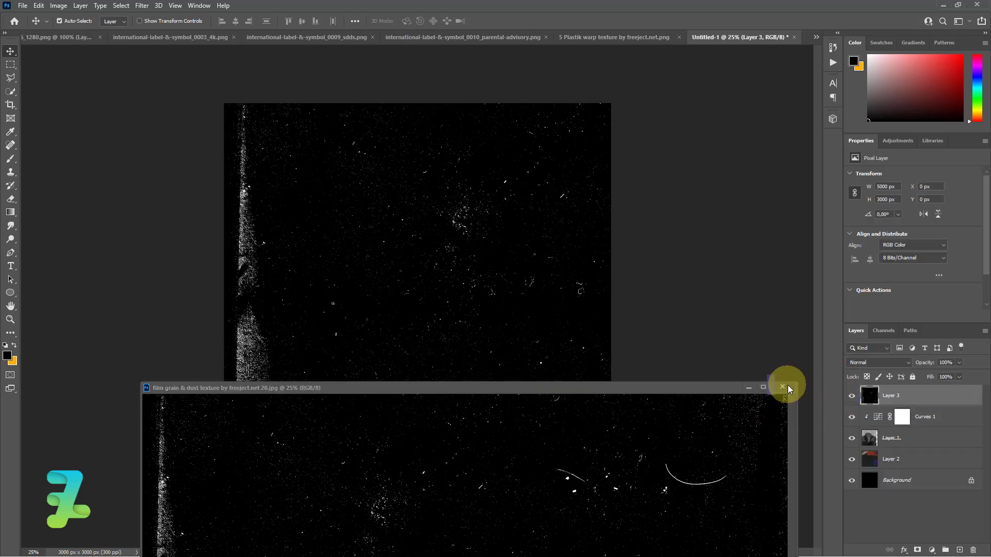
Step: Close the floating film grain & dust window and set the copied grain layer's blend mode to Lighter Color
{"action": "left_click", "coordinate": [783, 387]}
{"action": "left_click", "coordinate": [886, 362]}
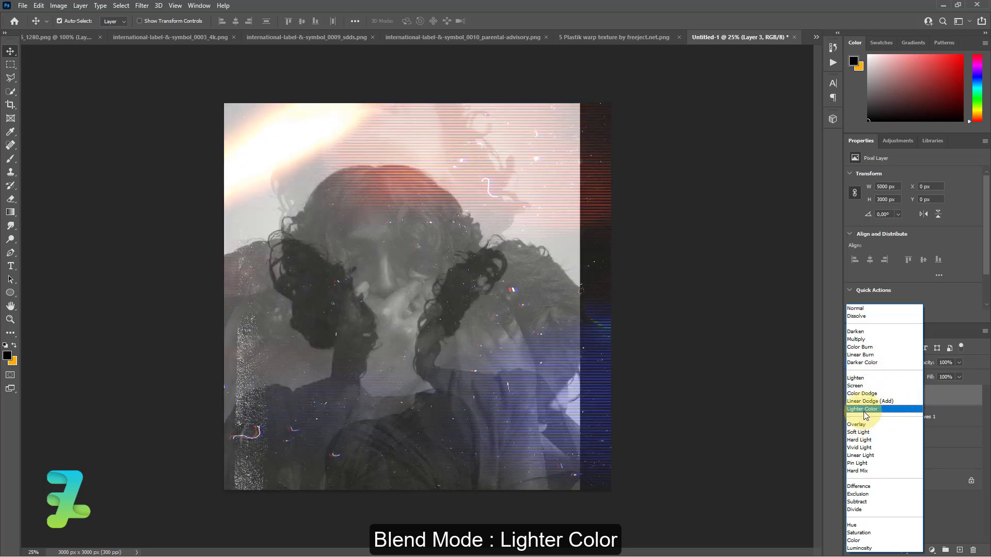
{"action": "left_click", "coordinate": [863, 411]}
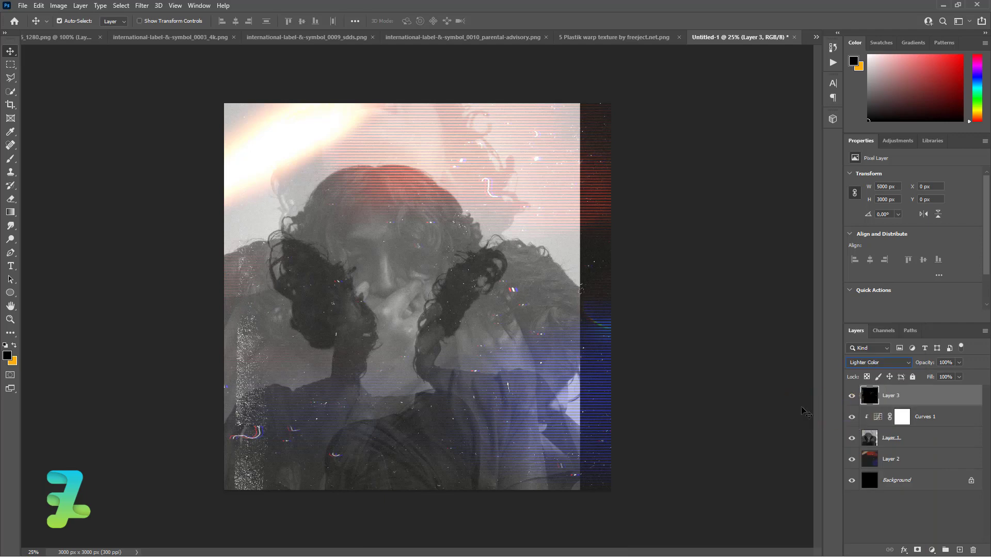
Step: Shift the grain layer horizontally so its X position is about -480 px, keeping it covering the canvas
{"action": "key", "text": "ctrl+minus"}
{"action": "key", "text": "ctrl+minus"}
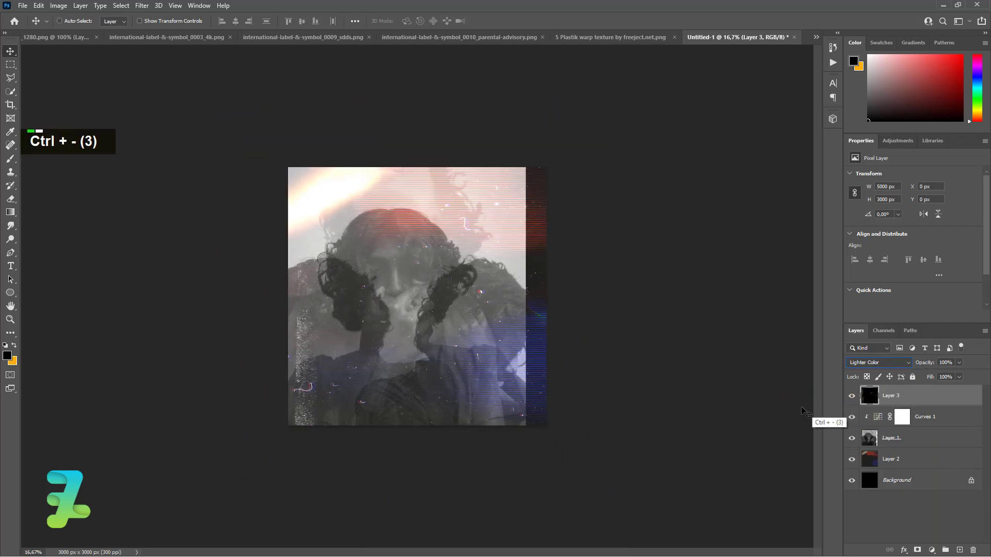
{"action": "key", "text": "ctrl+t"}
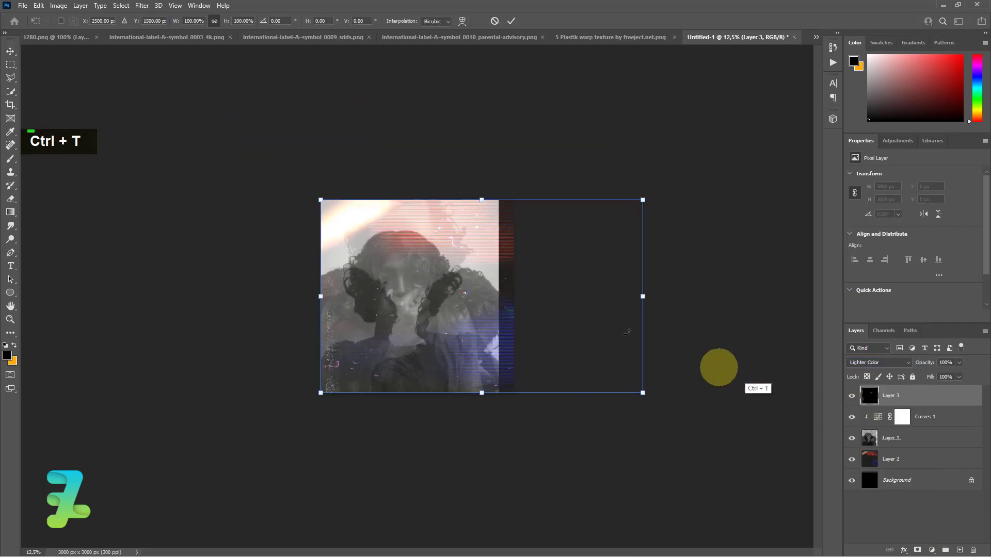
{"action": "left_click_drag", "start_coordinate": [577, 332], "coordinate": [546, 332]}
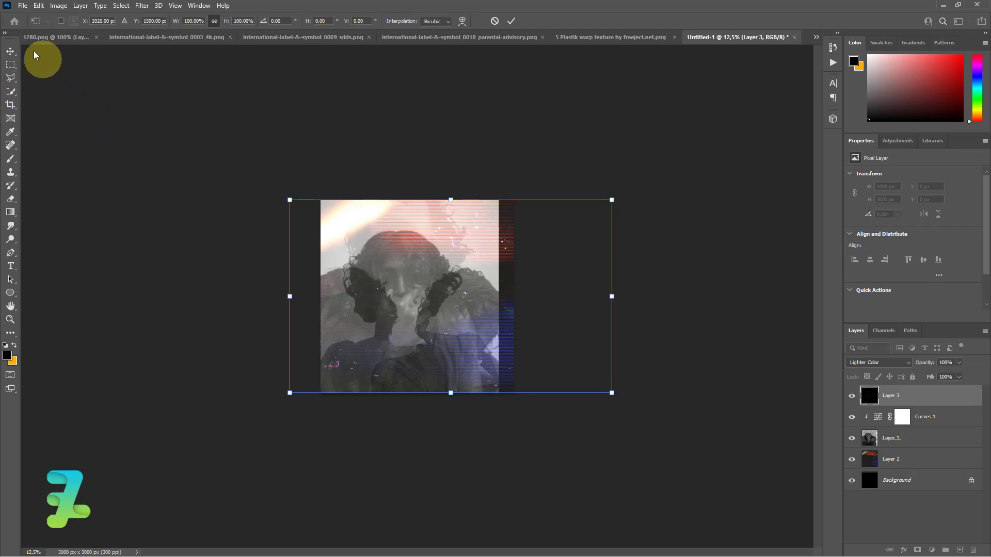
{"action": "left_click", "coordinate": [10, 52]}
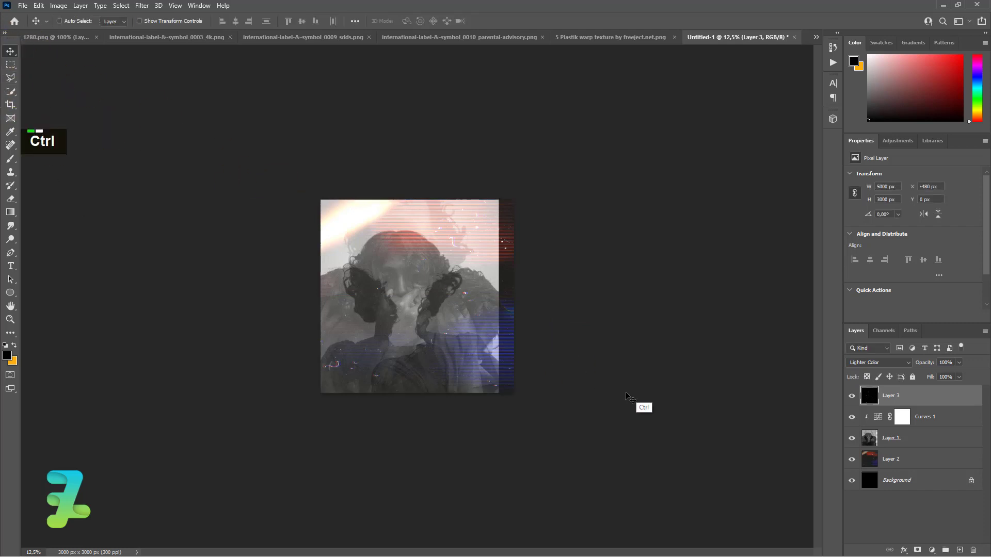
Step: Duplicate the grain layer, rotate the copy -90° and scale it to about 114.8%, positioning its dusty edge along the canvas's lower border
{"action": "key", "text": "ctrl+j"}
{"action": "key", "text": "ctrl+t"}
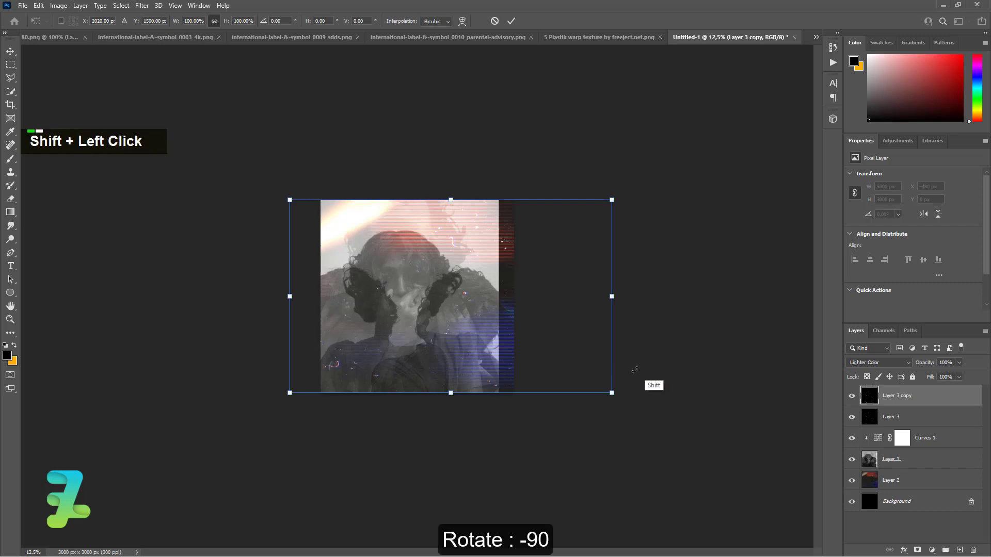
{"action": "left_click_drag", "start_coordinate": [635, 382], "coordinate": [490, 174]}
{"action": "left_click_drag", "start_coordinate": [483, 289], "coordinate": [449, 289]}
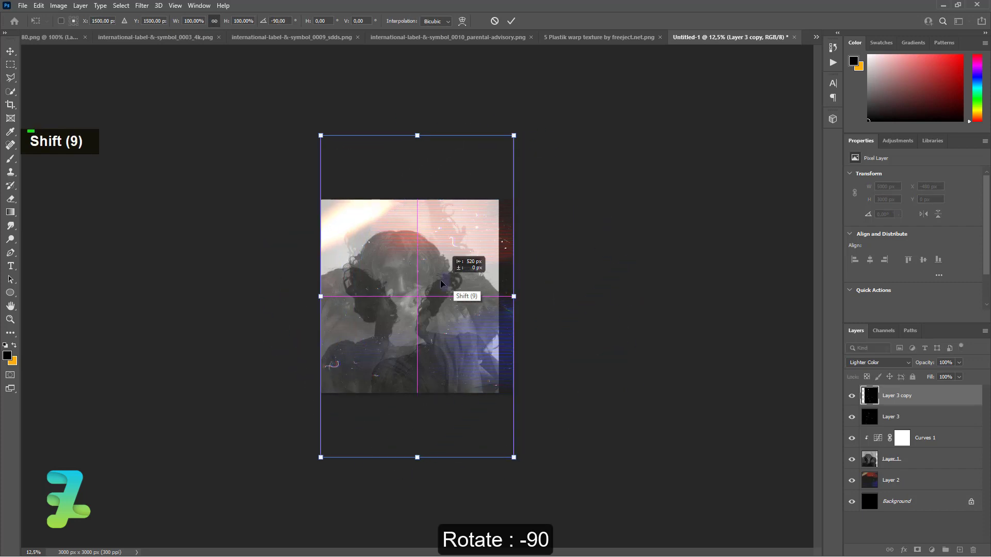
{"action": "left_click_drag", "start_coordinate": [514, 458], "coordinate": [554, 499]}
{"action": "left_click_drag", "start_coordinate": [445, 286], "coordinate": [432, 185]}
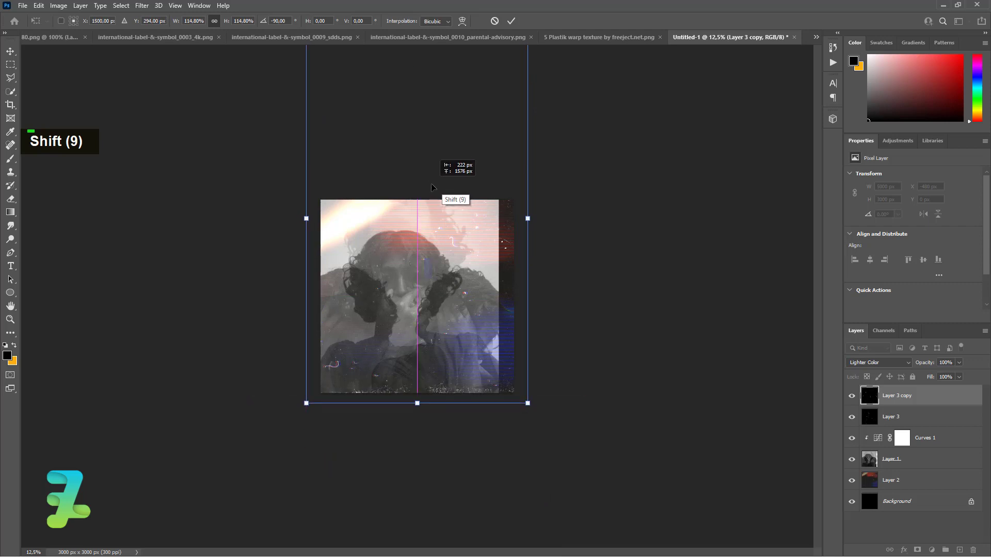
{"action": "left_click", "coordinate": [11, 52]}
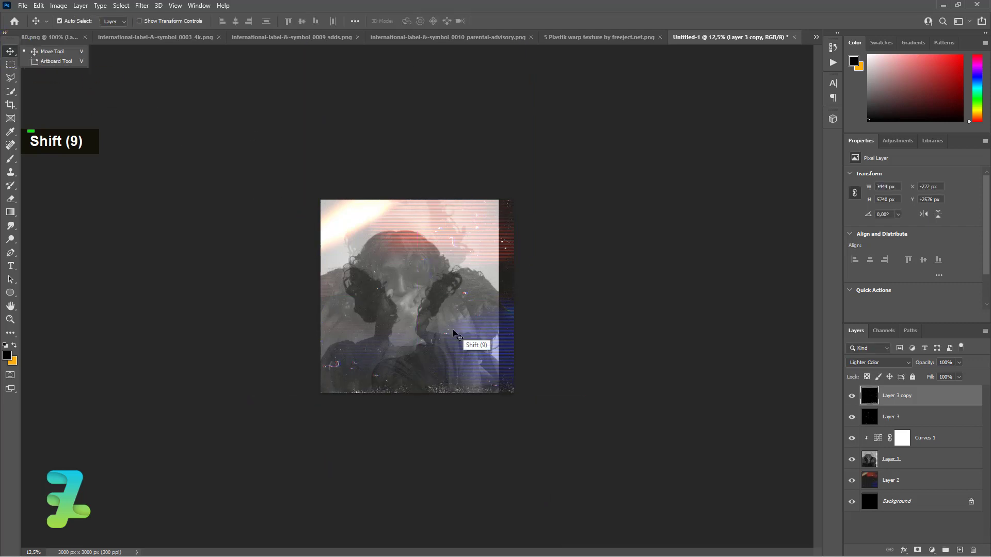
Step: On a new layer, draw a vertical rectangle about 328 x 3036 px covering the strip along the canvas's right-hand edge
{"action": "key", "text": "ctrl+equal"}
{"action": "key", "text": "ctrl+equal"}
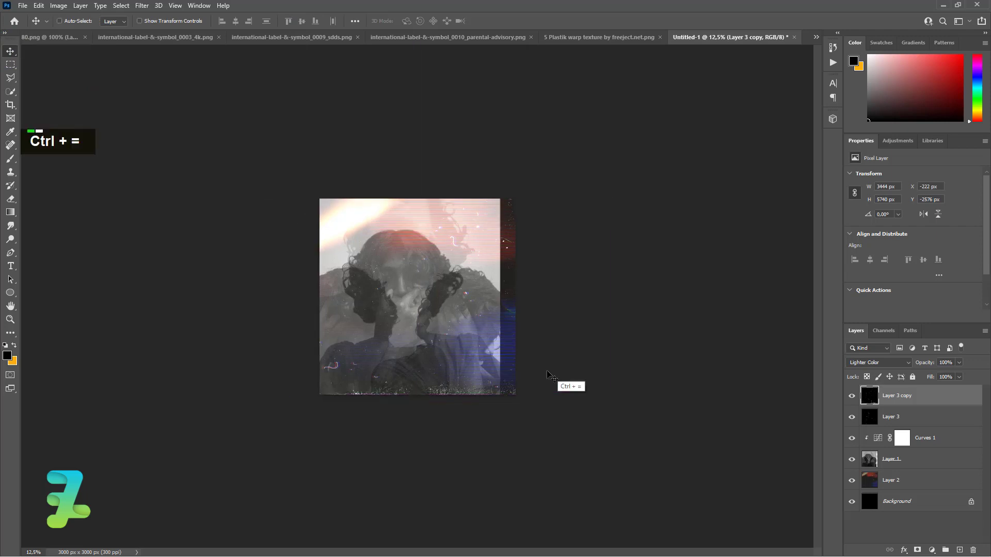
{"action": "left_click", "coordinate": [960, 551]}
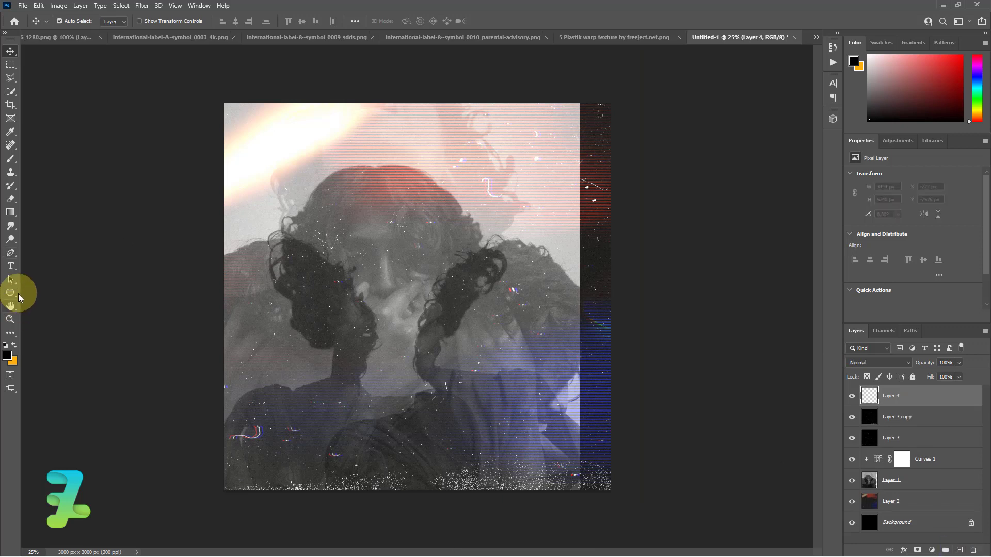
{"action": "right_click", "coordinate": [18, 293]}
{"action": "left_click", "coordinate": [42, 290]}
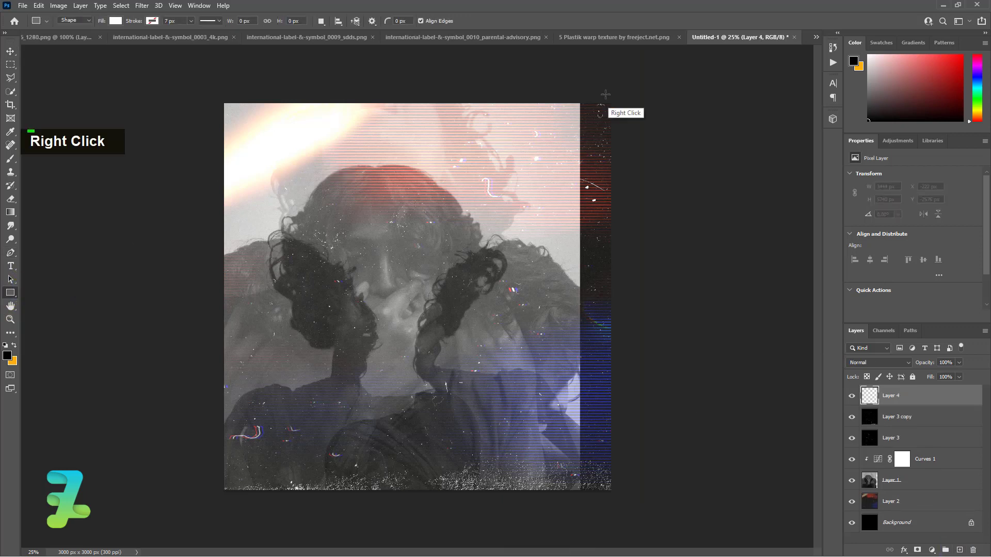
{"action": "left_click_drag", "start_coordinate": [621, 99], "coordinate": [578, 490]}
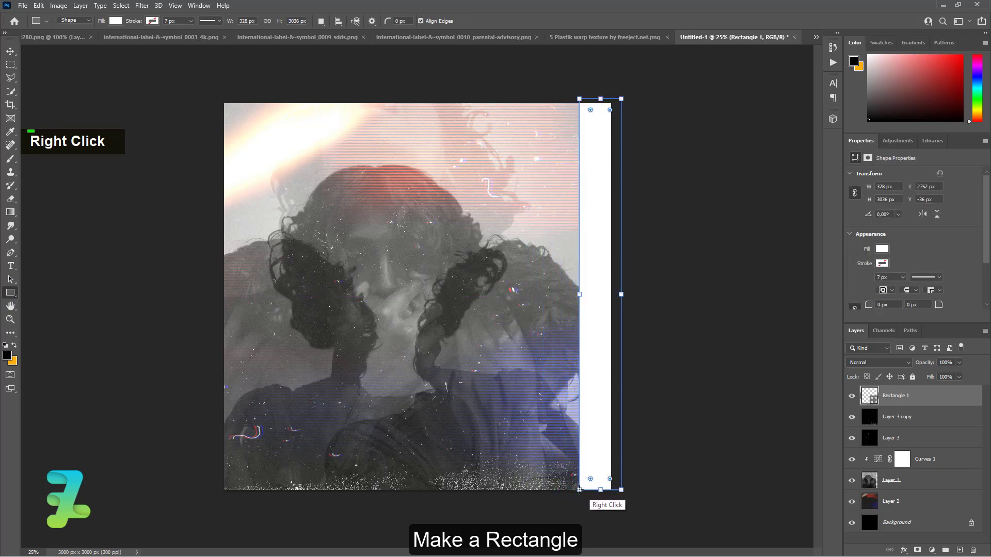
Step: Set the rectangle's fill to the dark color #1f1d1d
{"action": "left_click", "coordinate": [881, 249]}
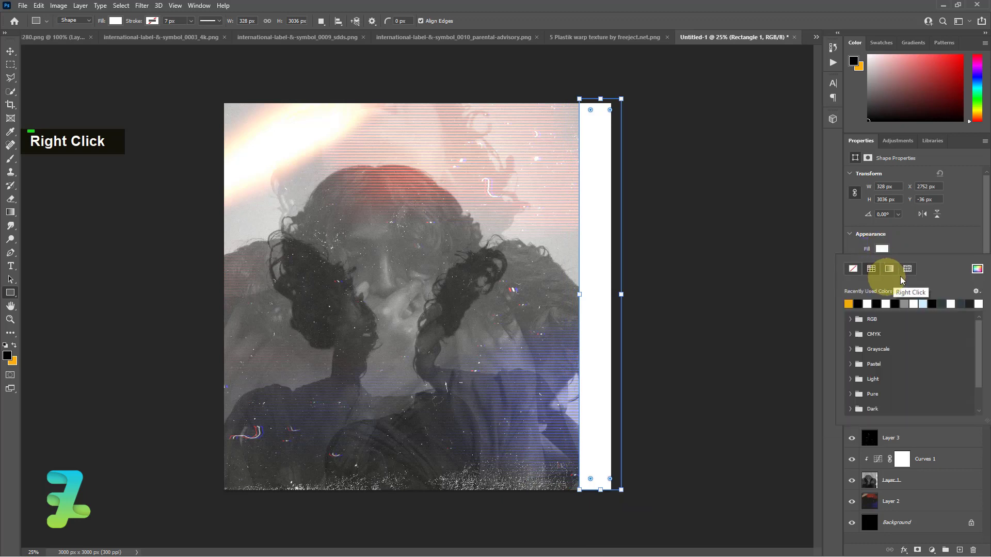
{"action": "left_click", "coordinate": [977, 268]}
{"action": "left_click", "coordinate": [611, 278]}
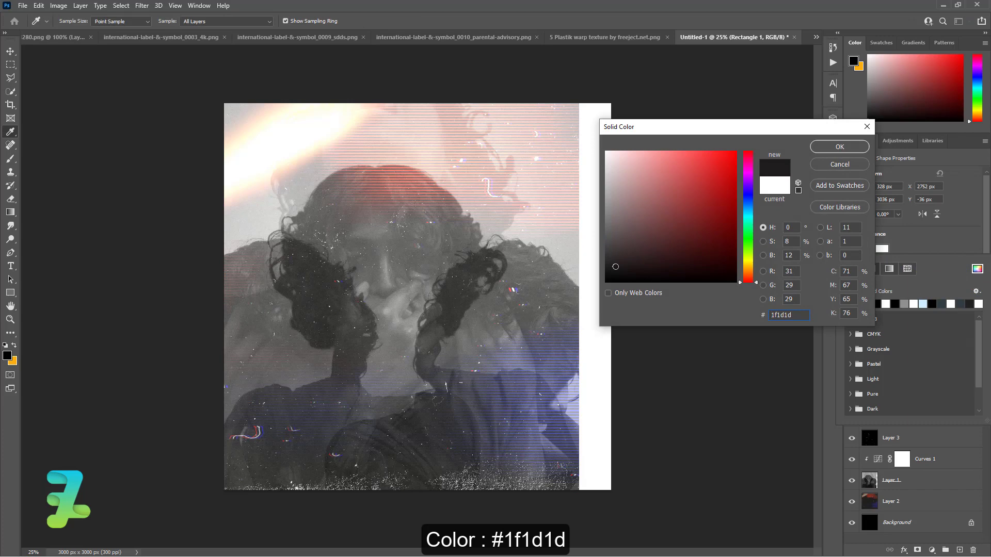
{"action": "left_click", "coordinate": [852, 148]}
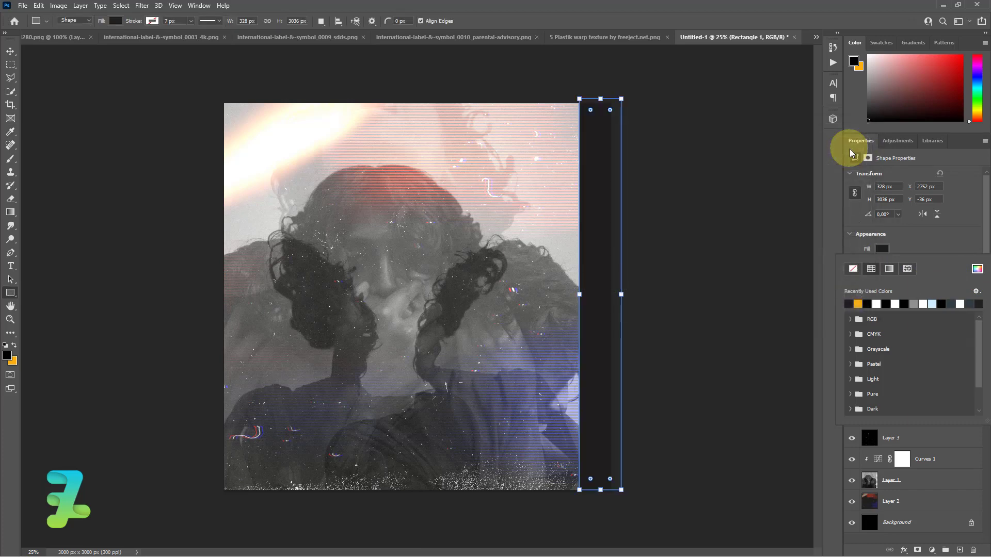
{"action": "left_click", "coordinate": [10, 50]}
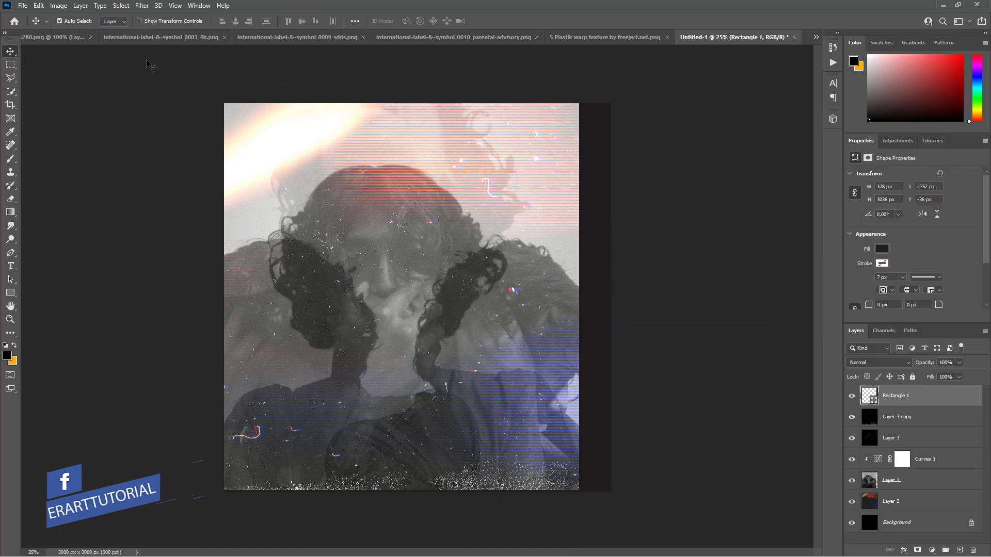
Step: Float the barcode image in its own window, copy its layer into Untitled-1 above the rectangle, and close the barcode file
{"action": "left_click", "coordinate": [51, 36]}
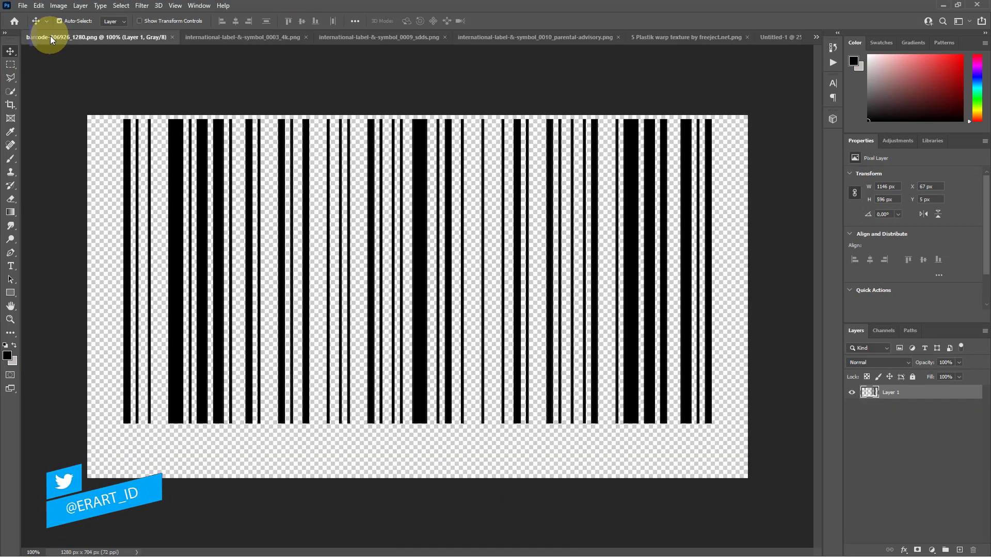
{"action": "right_click", "coordinate": [51, 36]}
{"action": "left_click", "coordinate": [82, 91]}
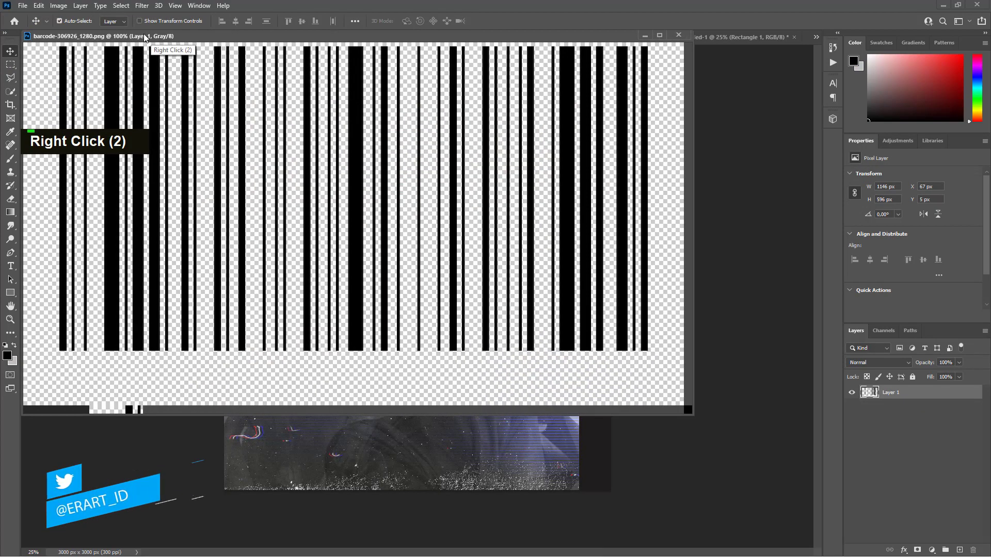
{"action": "left_click_drag", "start_coordinate": [235, 36], "coordinate": [371, 468]}
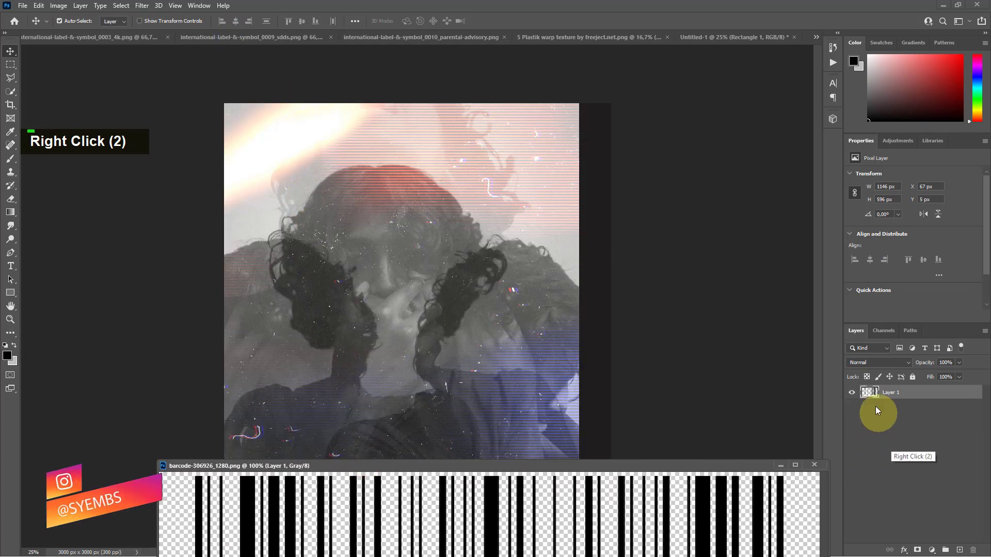
{"action": "left_click_drag", "start_coordinate": [869, 393], "coordinate": [599, 282]}
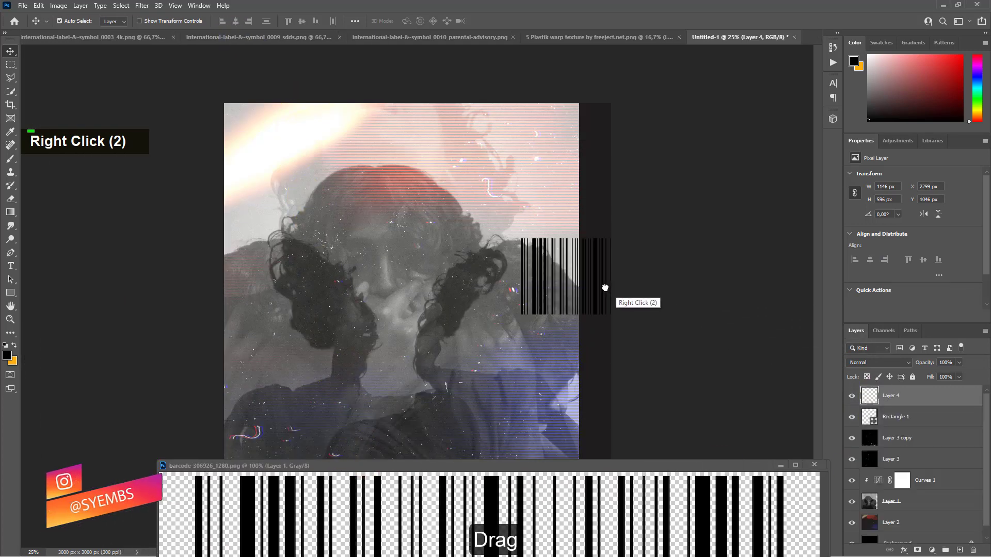
{"action": "left_click", "coordinate": [814, 465]}
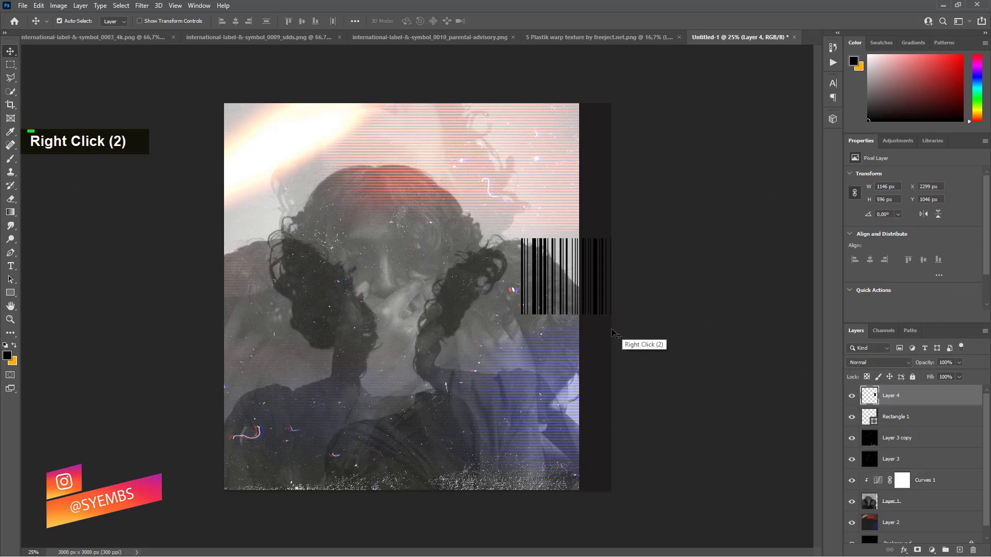
Step: Rotate the barcode -90°, squeeze it to about 170 px wide near the upper end of the dark strip, and center it on the rectangle
{"action": "key", "text": "ctrl+t"}
{"action": "left_click_drag", "start_coordinate": [700, 321], "coordinate": [653, 214]}
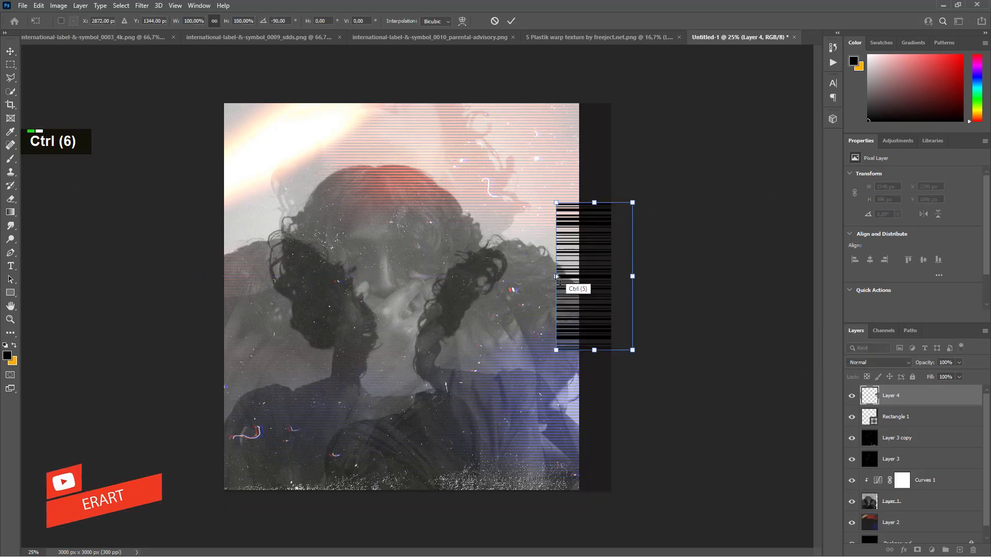
{"action": "left_click_drag", "start_coordinate": [555, 274], "coordinate": [608, 278]}
{"action": "key", "text": "ctrl+z"}
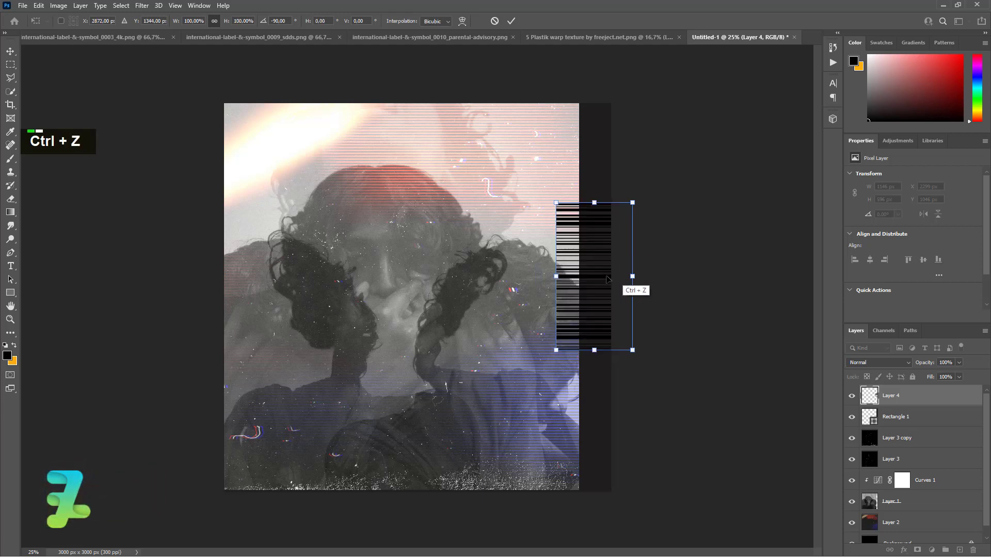
{"action": "left_click_drag", "start_coordinate": [558, 276], "coordinate": [594, 159]}
{"action": "left_click", "coordinate": [11, 51]}
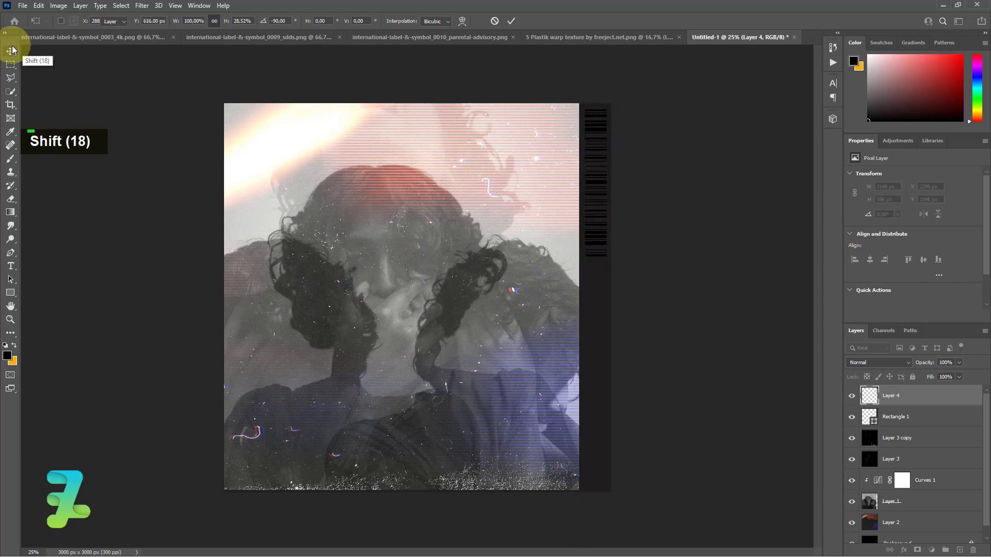
{"action": "left_click", "coordinate": [872, 413], "text": "ctrl"}
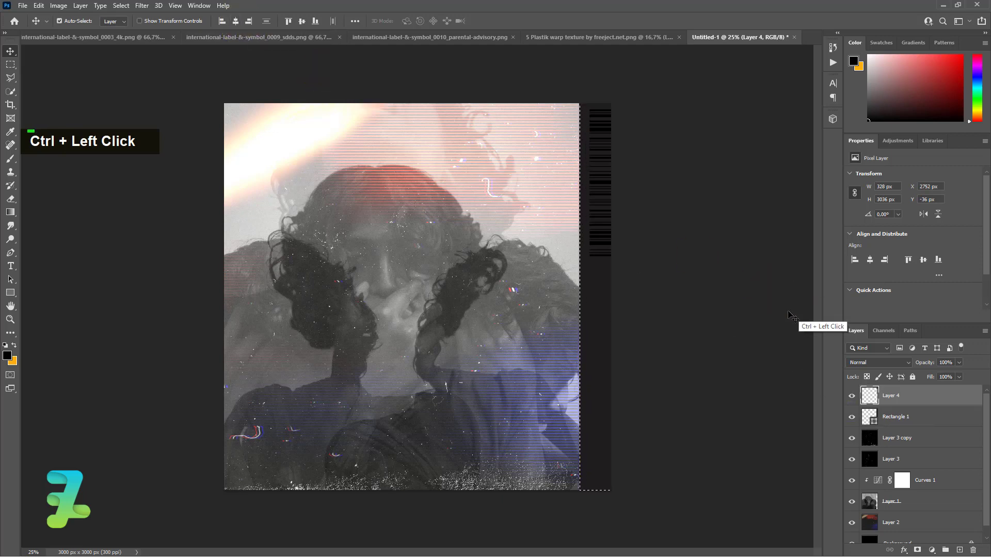
{"action": "key", "text": "ctrl+d"}
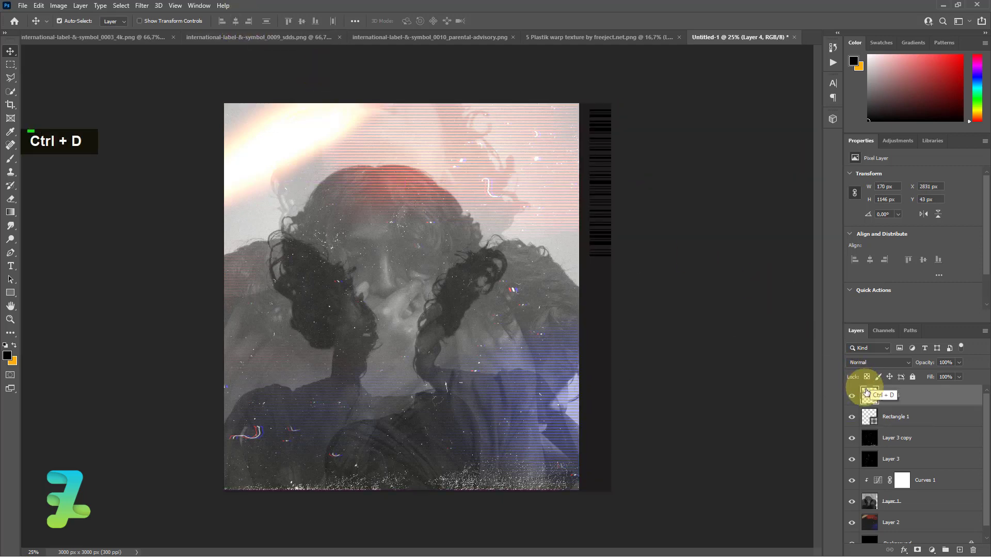
Step: Narrow the dark rectangle to about 248 px wide so its outer side meets the canvas edge
{"action": "left_click", "coordinate": [867, 417]}
{"action": "key", "text": "ctrl+t"}
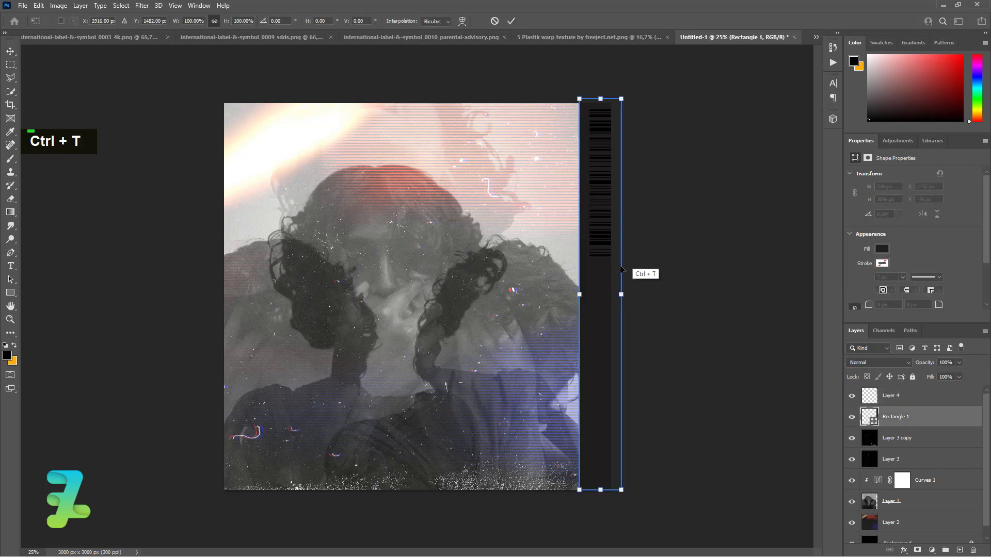
{"action": "left_click_drag", "start_coordinate": [621, 294], "coordinate": [611, 294]}
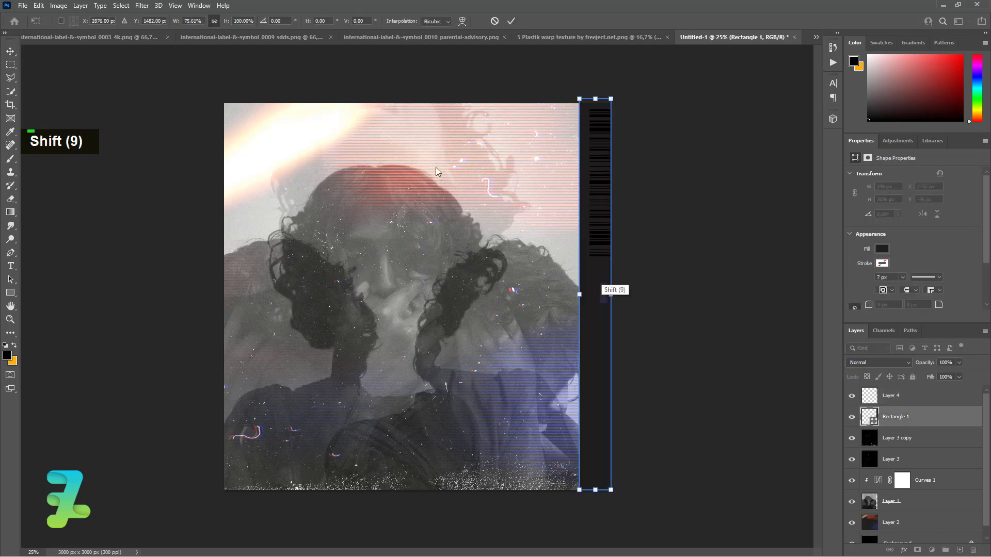
{"action": "left_click", "coordinate": [11, 51]}
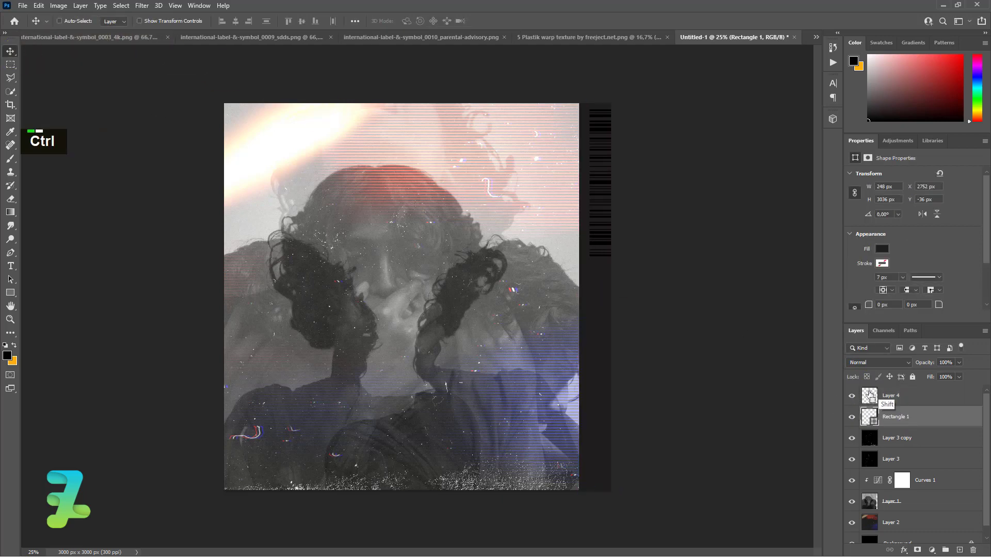
Step: Center the barcode horizontally on the narrowed rectangle using the rectangle's outline as a selection, and clear the selection
{"action": "left_click", "coordinate": [347, 73], "text": "ctrl"}
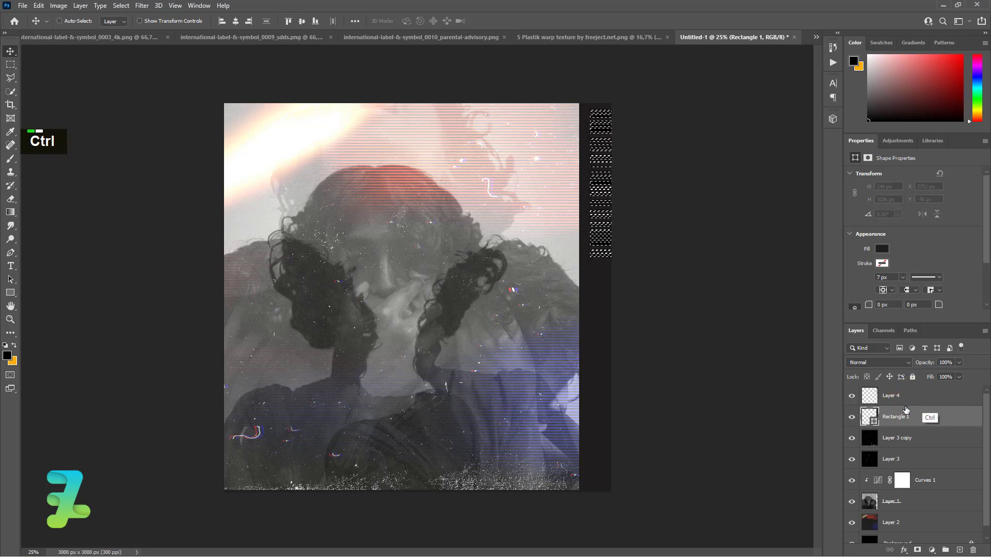
{"action": "key", "text": "ctrl+d"}
{"action": "left_click", "coordinate": [872, 421], "text": "ctrl"}
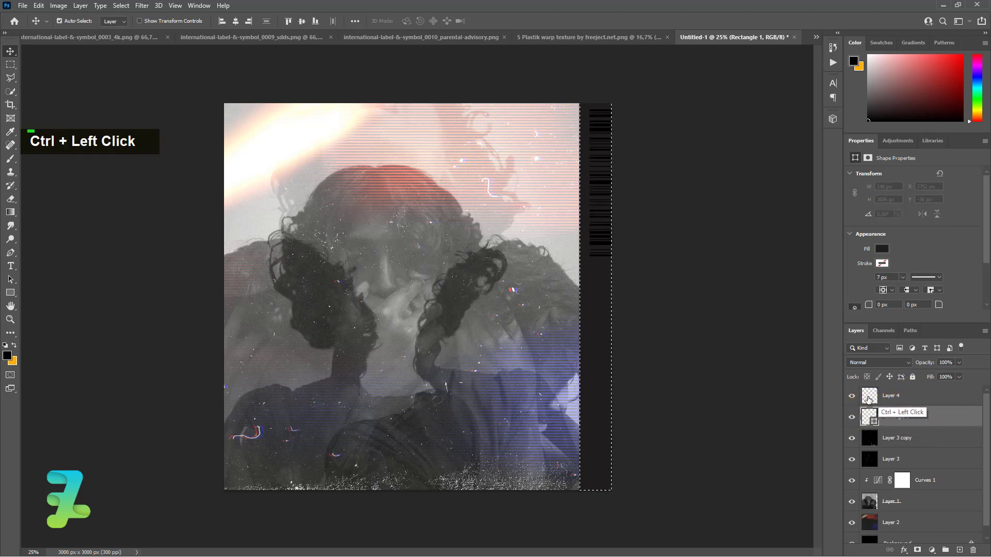
{"action": "left_click", "coordinate": [872, 402]}
{"action": "left_click", "coordinate": [235, 20]}
{"action": "key", "text": "ctrl+d"}
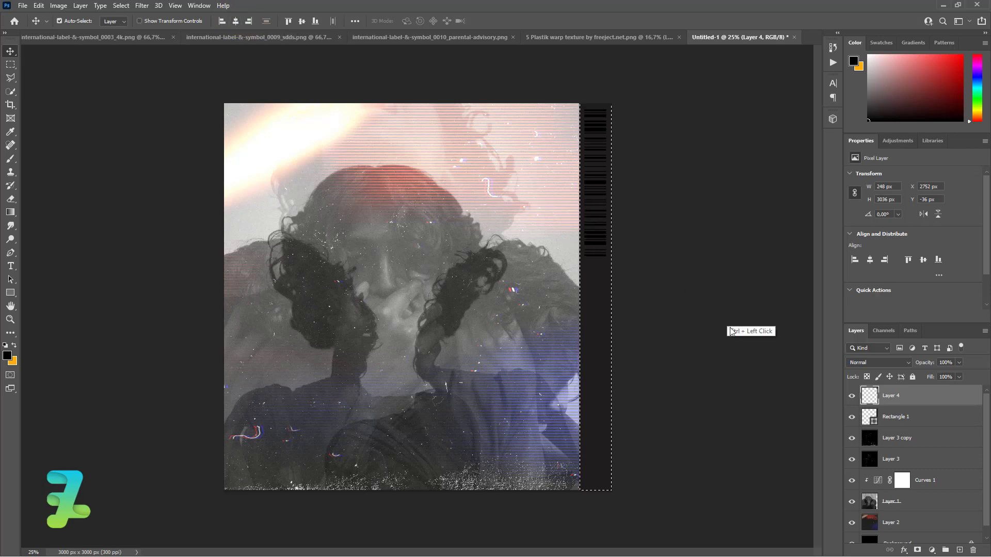
Step: Apply a Color Overlay layer style with the colour #f5f3ec to the barcode layer
{"action": "double_click", "coordinate": [900, 400]}
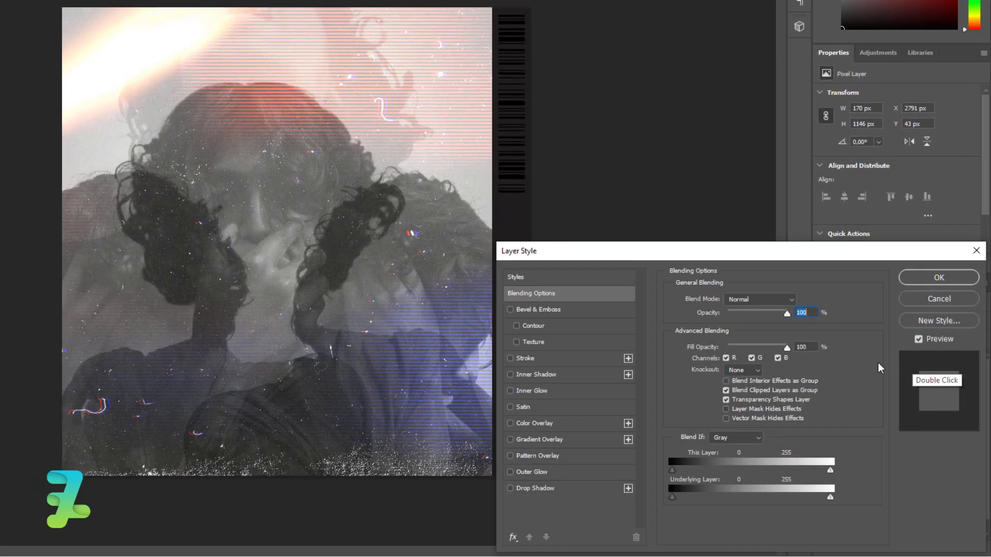
{"action": "double_click", "coordinate": [532, 423]}
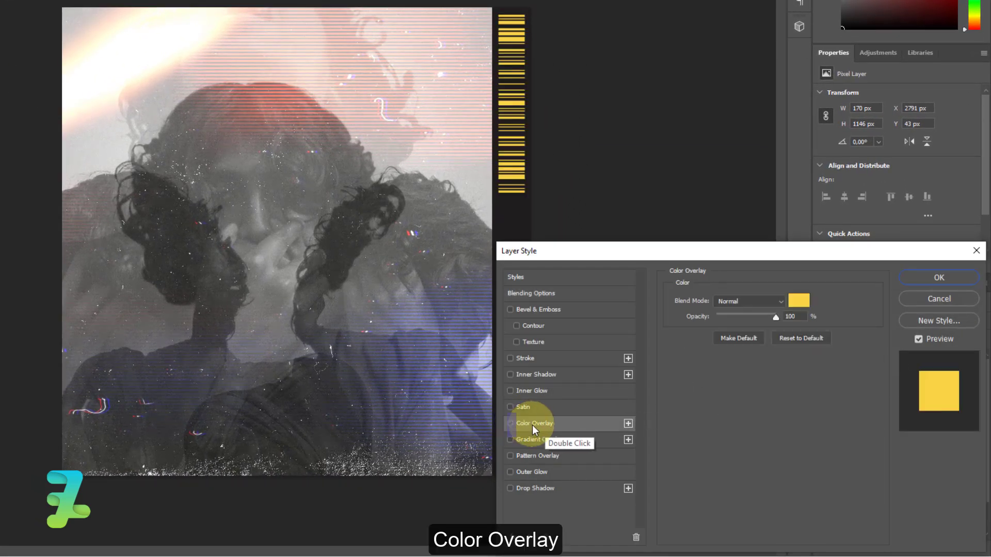
{"action": "left_click", "coordinate": [795, 300]}
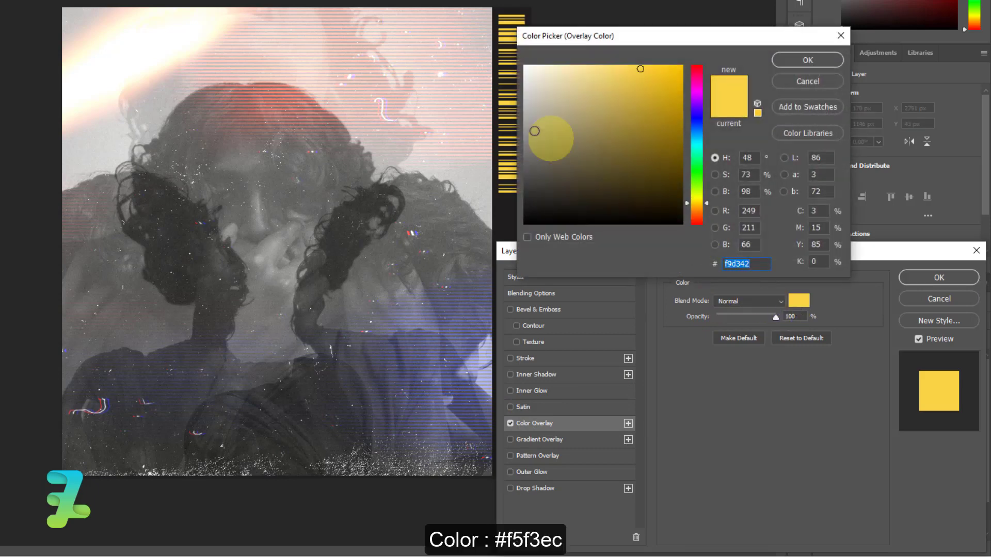
{"action": "type", "text": "f5f3ec"}
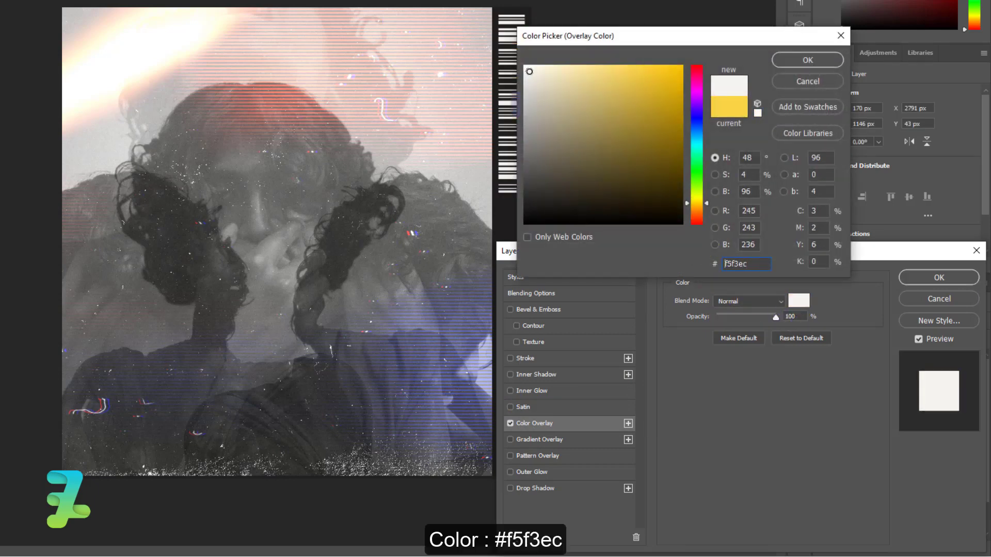
{"action": "left_click", "coordinate": [800, 61]}
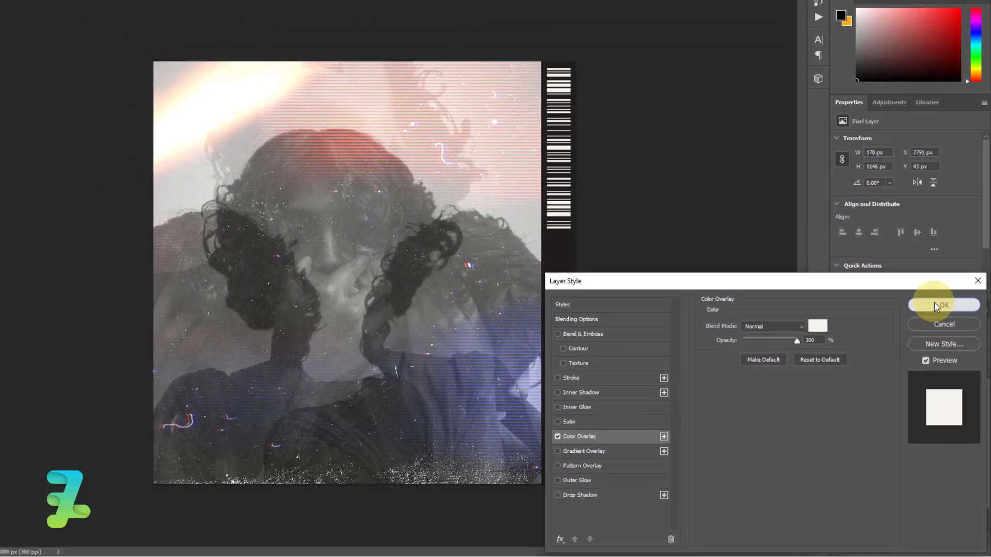
{"action": "left_click", "coordinate": [929, 278]}
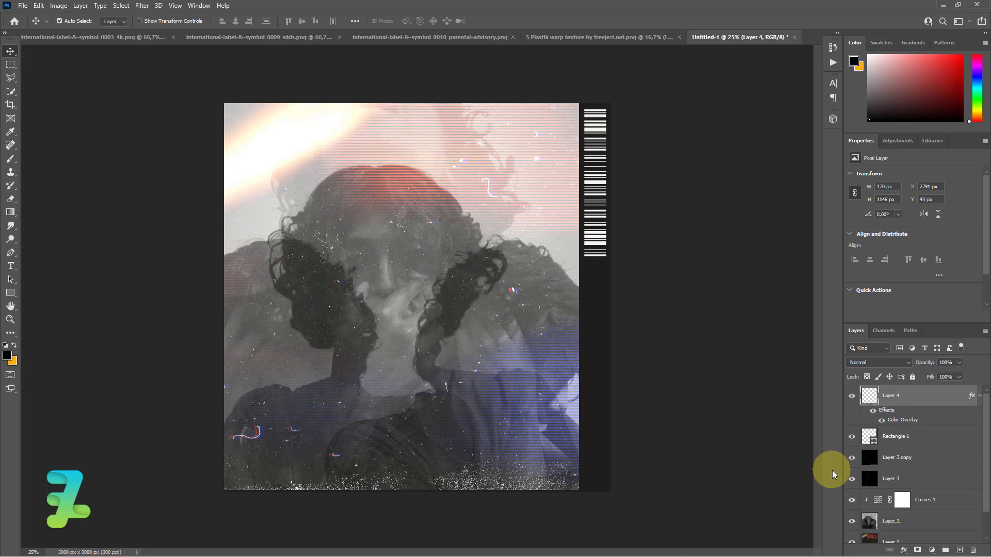
Step: Select the Curves 1 adjustment layer together with Layer 1 below it
{"action": "scroll", "coordinate": [832, 470], "scroll_direction": "down", "scroll_amount": 1}
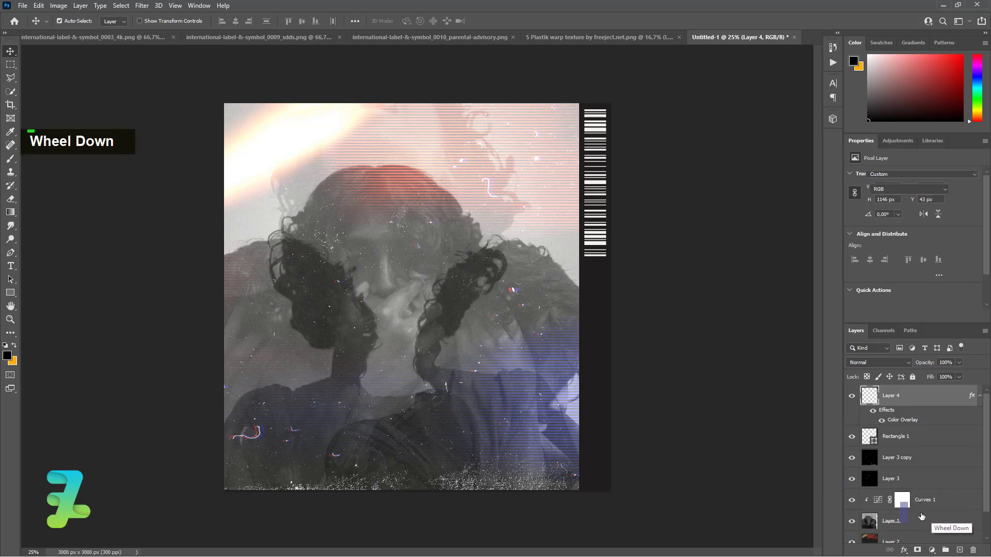
{"action": "left_click", "coordinate": [920, 505]}
{"action": "left_click", "coordinate": [949, 520], "text": "shift"}
{"action": "right_click", "coordinate": [949, 520]}
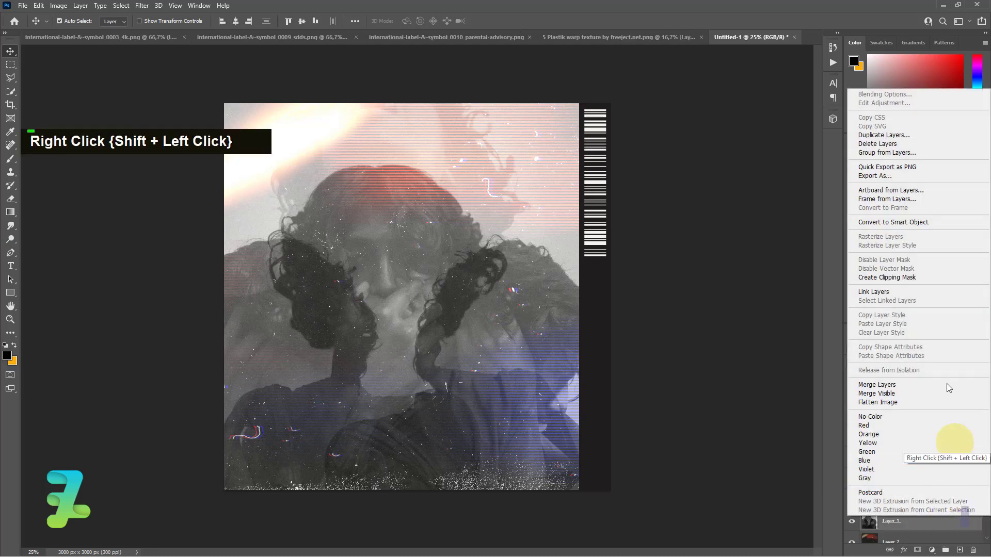
{"action": "left_click", "coordinate": [896, 222]}
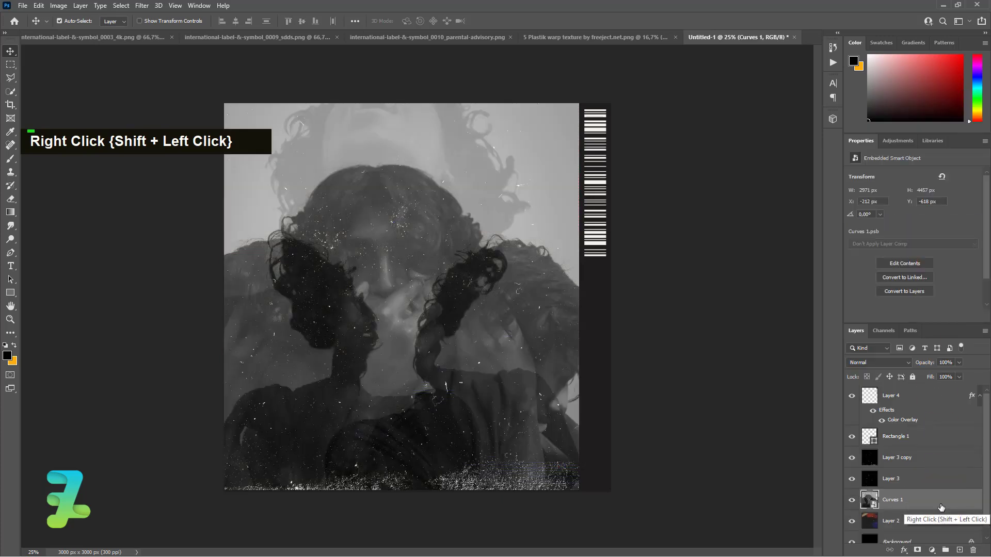
{"action": "key", "text": "ctrl+z"}
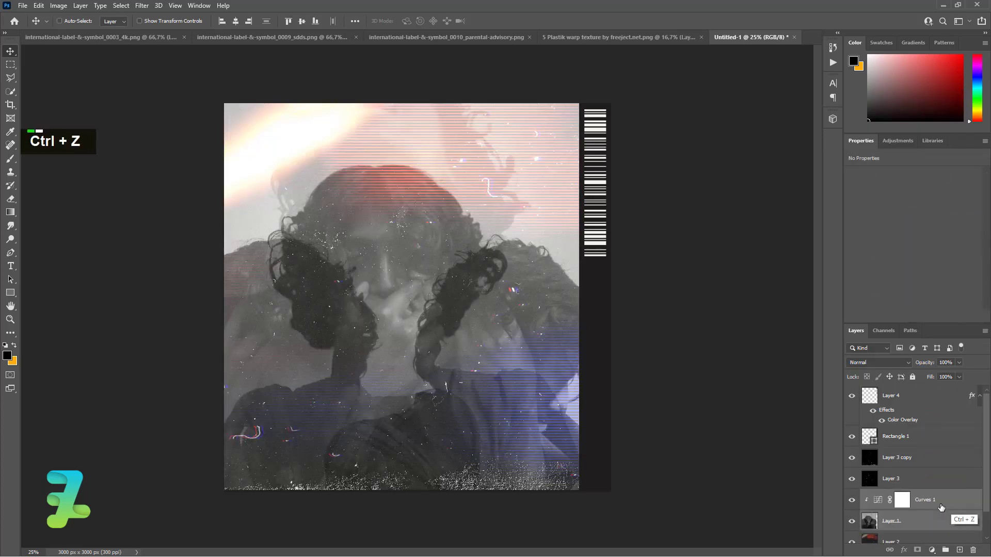
Step: Group the two selected layers, and make a duplicate of the group converted to a smart object
{"action": "key", "text": "ctrl+g"}
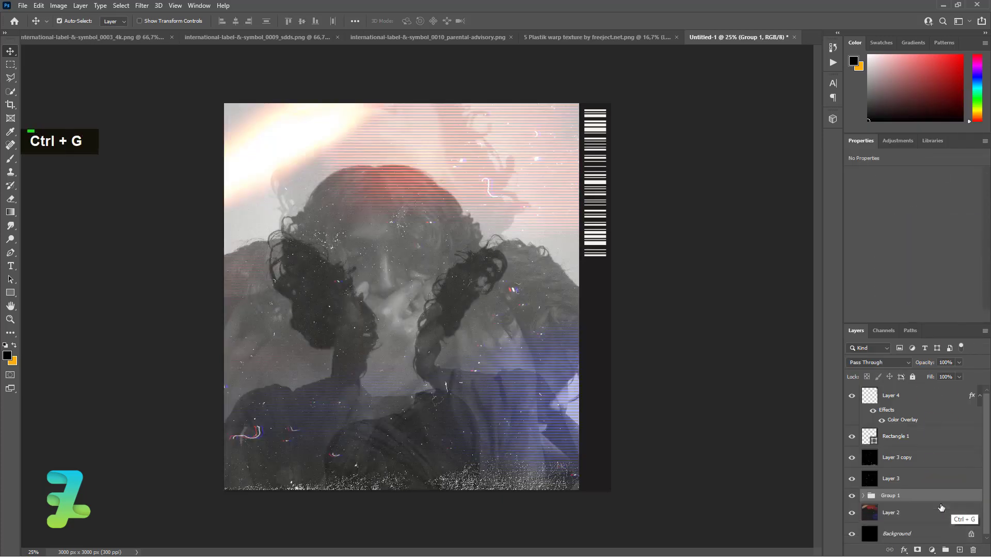
{"action": "key", "text": "ctrl+j"}
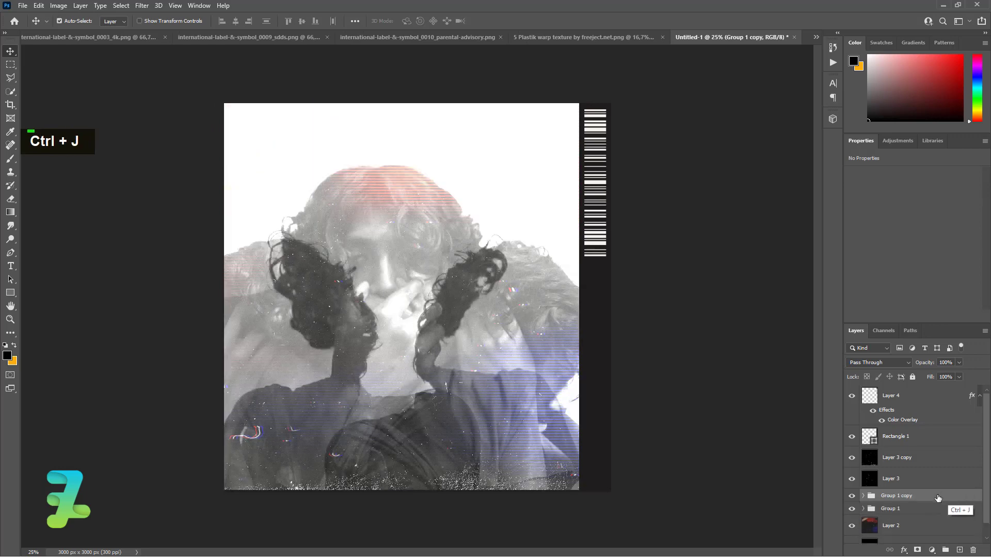
{"action": "right_click", "coordinate": [937, 498]}
{"action": "left_click", "coordinate": [924, 210]}
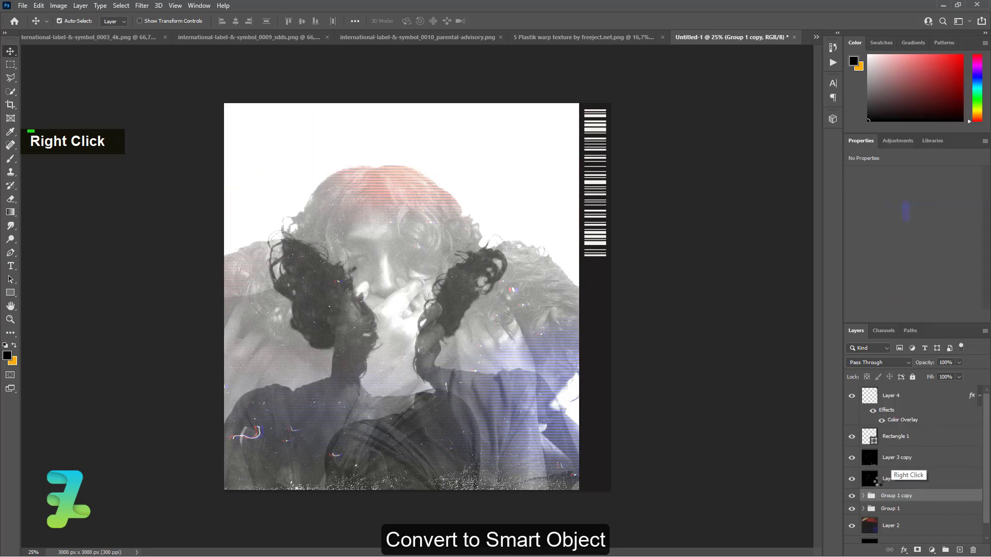
Step: Apply a Gaussian Blur with a radius of about 3.3 pixels to the smart object copy of the group
{"action": "left_click", "coordinate": [140, 5]}
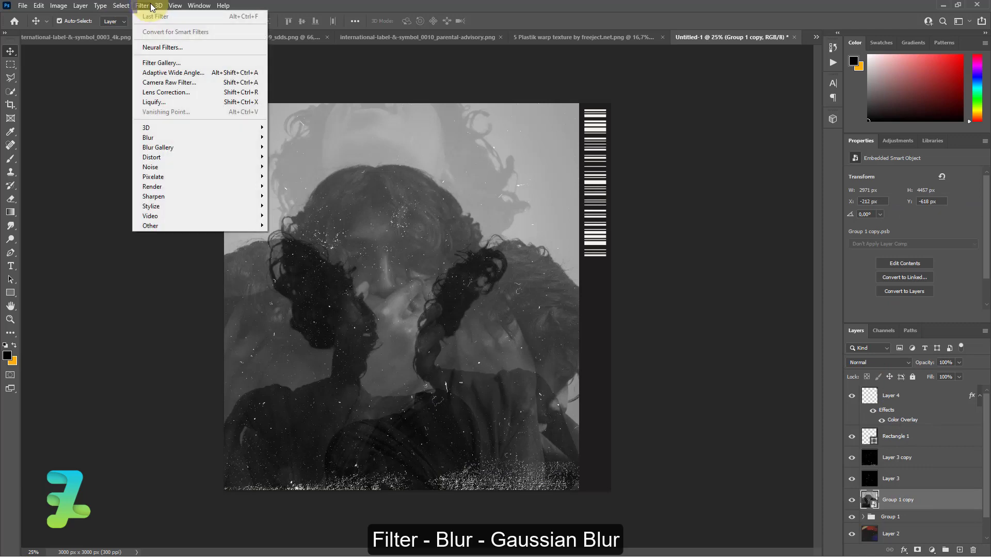
{"action": "mouse_move", "coordinate": [150, 137]}
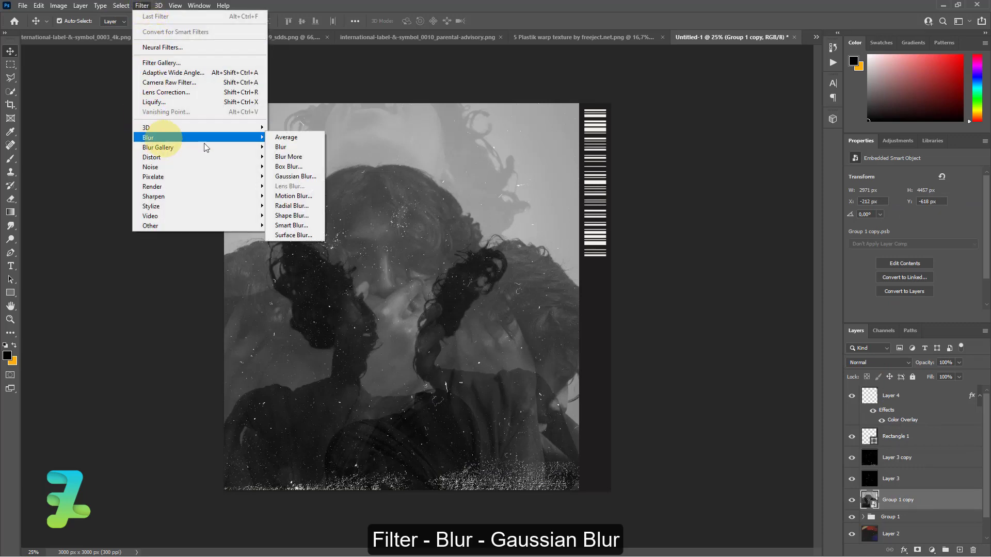
{"action": "left_click", "coordinate": [290, 173]}
{"action": "left_click_drag", "start_coordinate": [461, 275], "coordinate": [435, 277]}
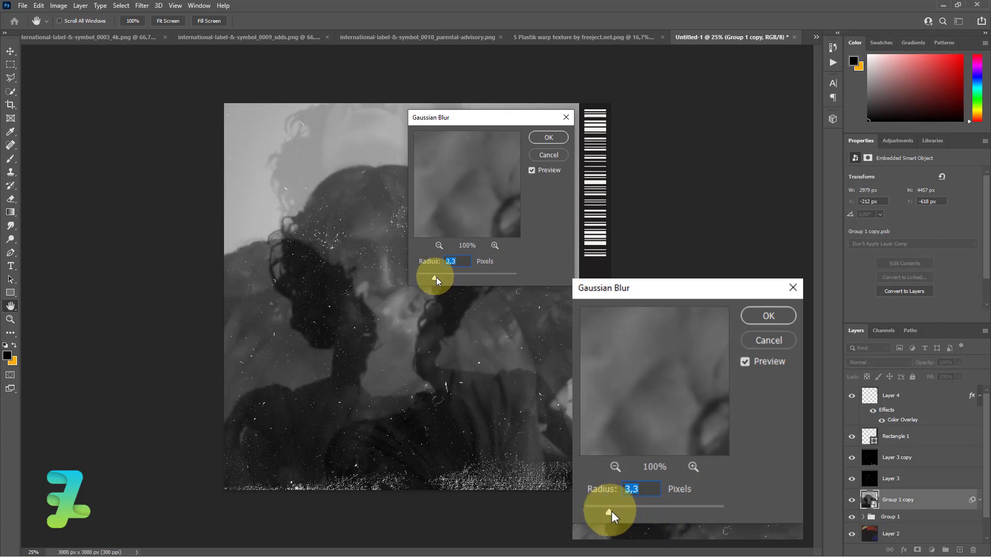
{"action": "left_click", "coordinate": [549, 137]}
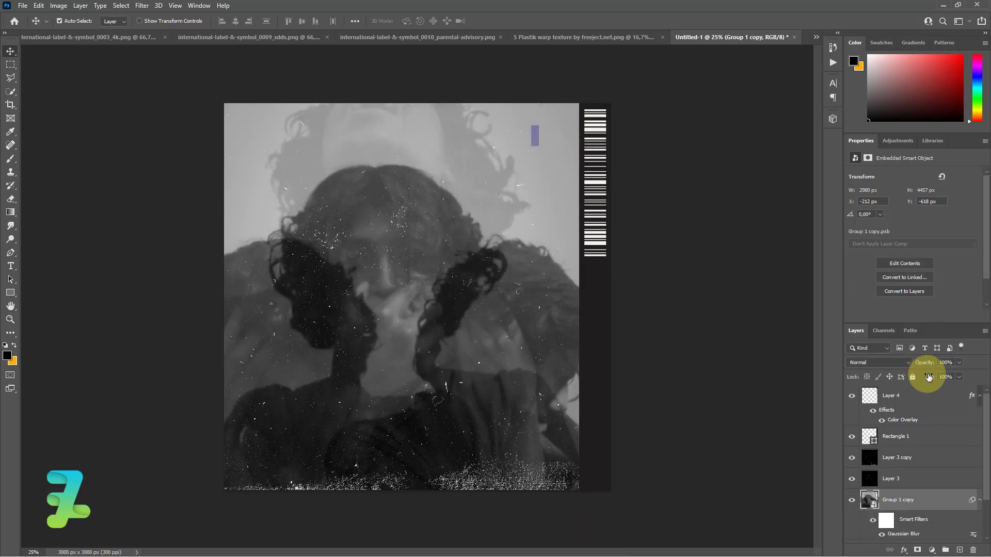
Step: Set the blurred smart object's blend mode to Lighter Color and its opacity to 60%
{"action": "left_click", "coordinate": [904, 362]}
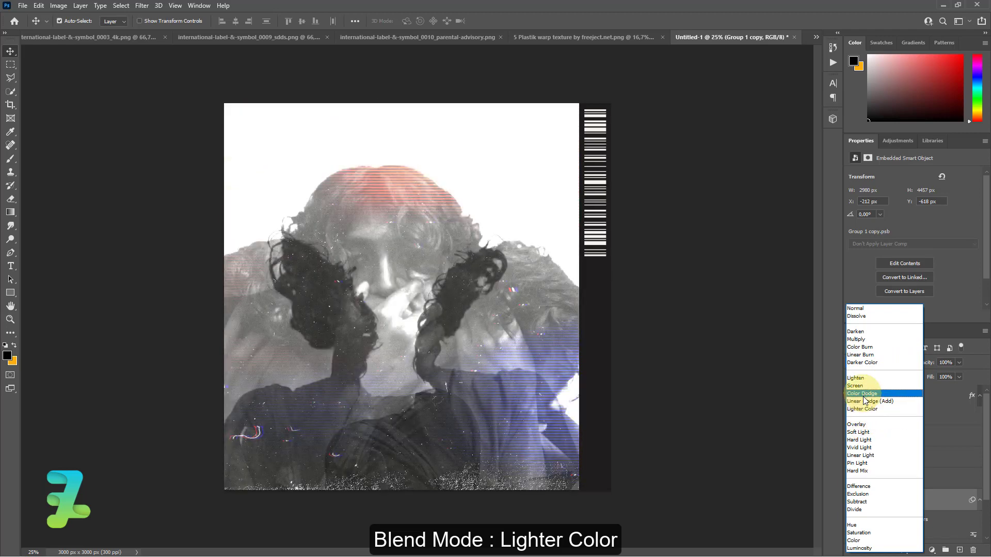
{"action": "left_click", "coordinate": [866, 409]}
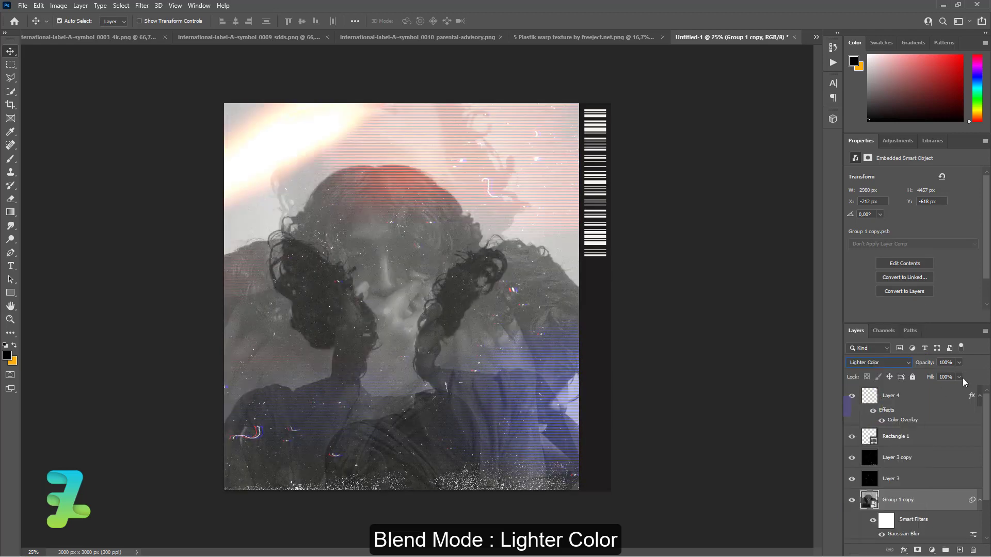
{"action": "left_click", "coordinate": [959, 363]}
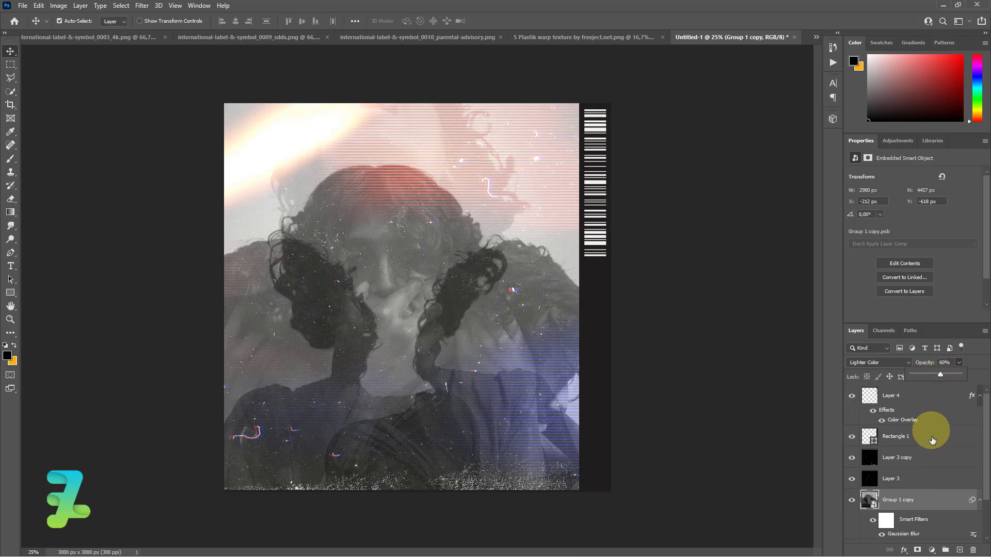
Step: Make the barcode layer active and set the foreground colour to #f5f3ec
{"action": "left_click", "coordinate": [920, 408]}
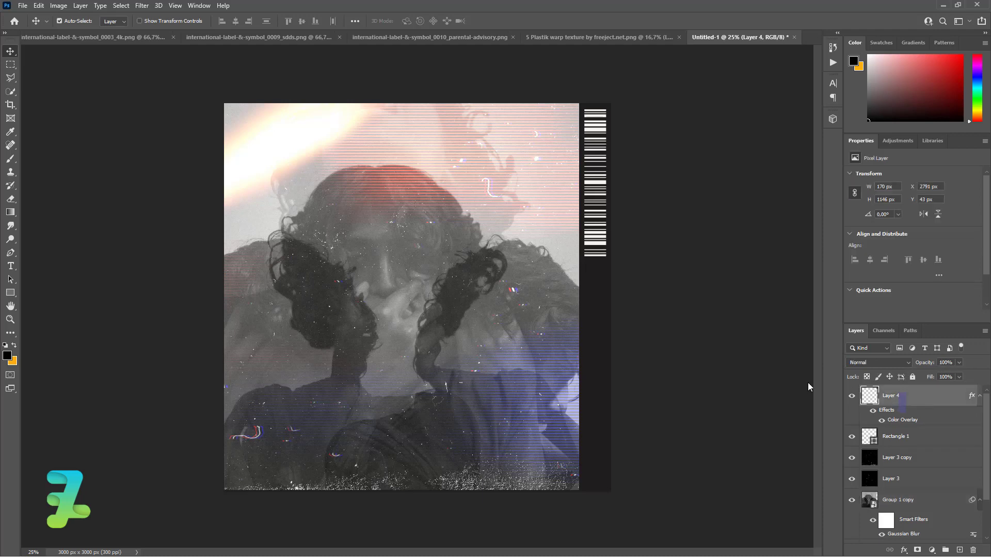
{"action": "left_click", "coordinate": [7, 355]}
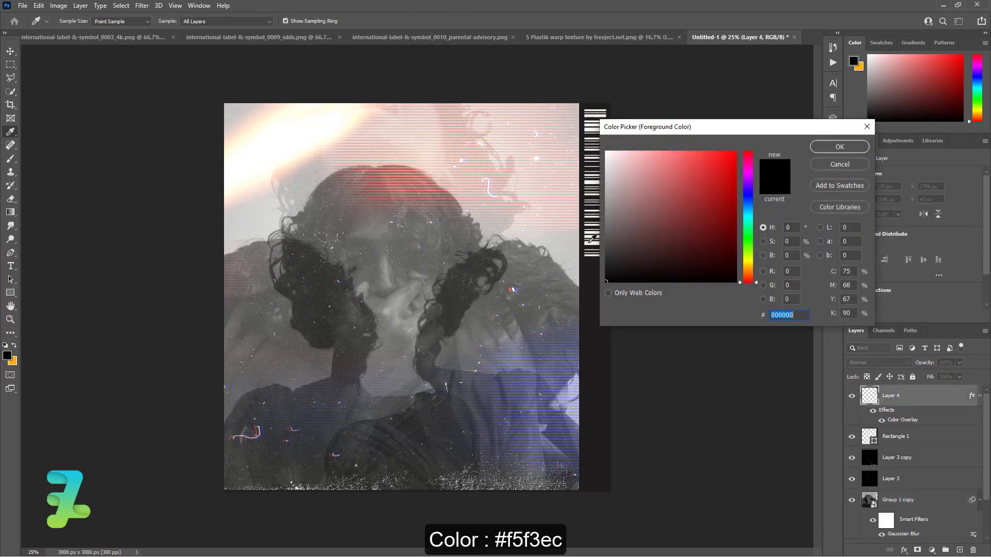
{"action": "type", "text": "f5f3ec"}
{"action": "left_click", "coordinate": [823, 150]}
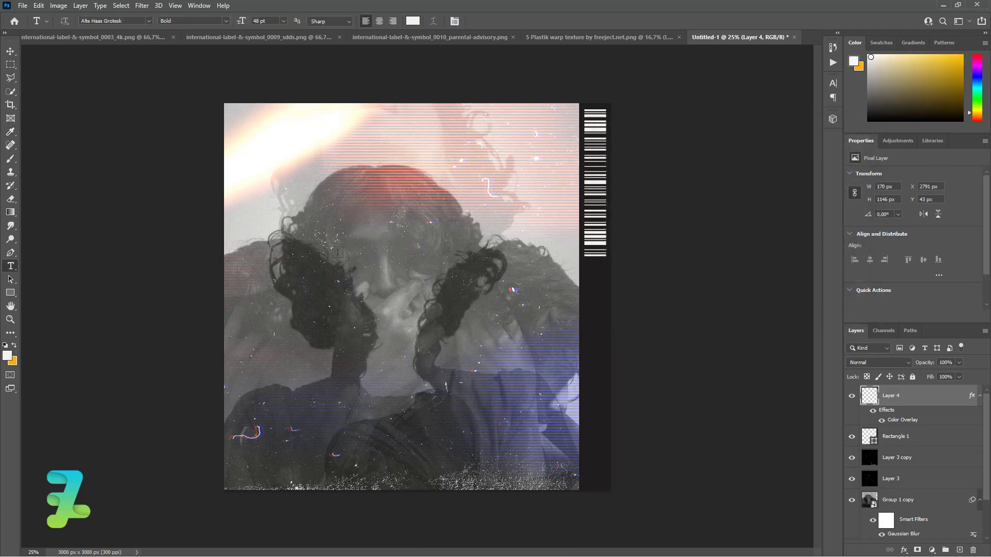
Step: Add the title text ANXIETY over the portrait in Alte Haas Grotesk Bold at 48 pt
{"action": "left_click", "coordinate": [338, 253]}
{"action": "key", "text": "Caps_Lock"}
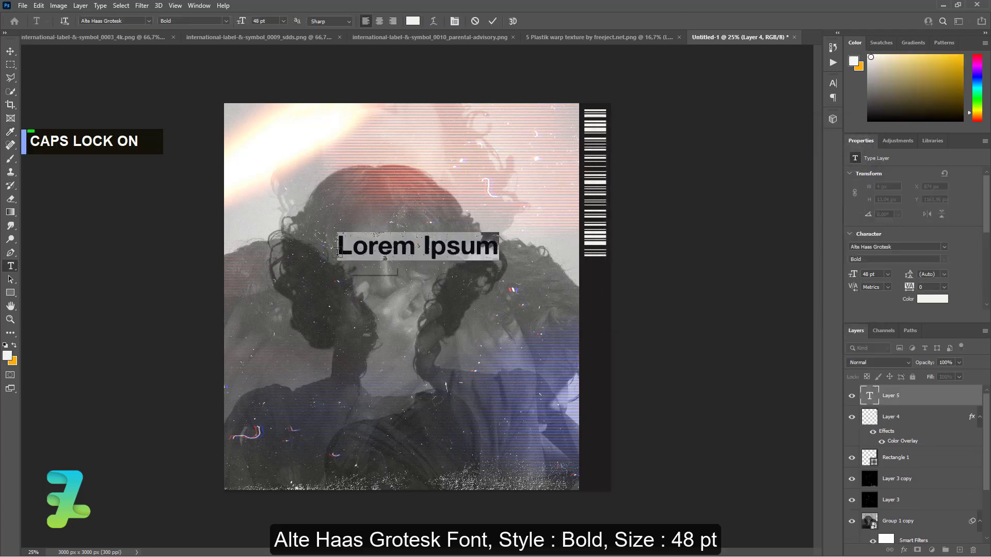
{"action": "type", "text": "AN"}
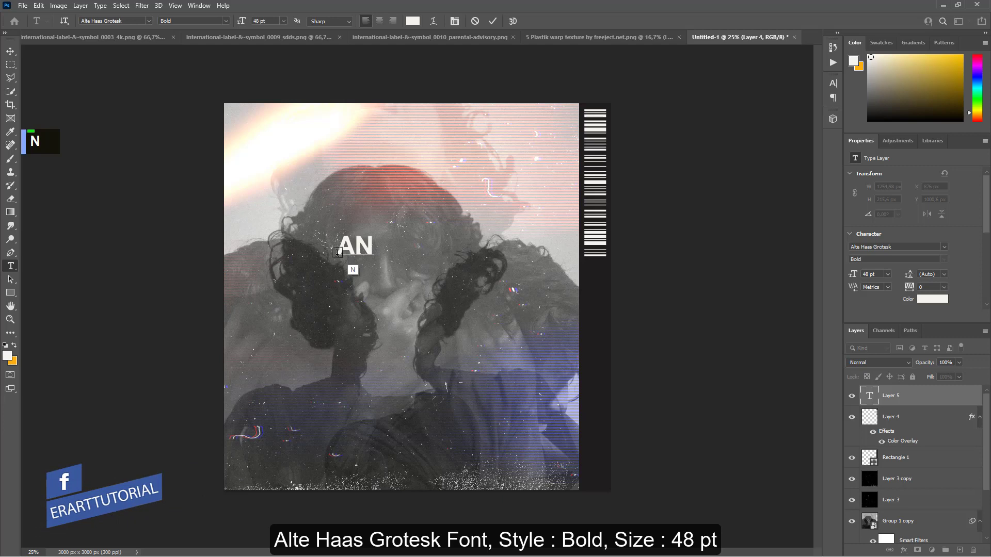
{"action": "type", "text": "XIETY"}
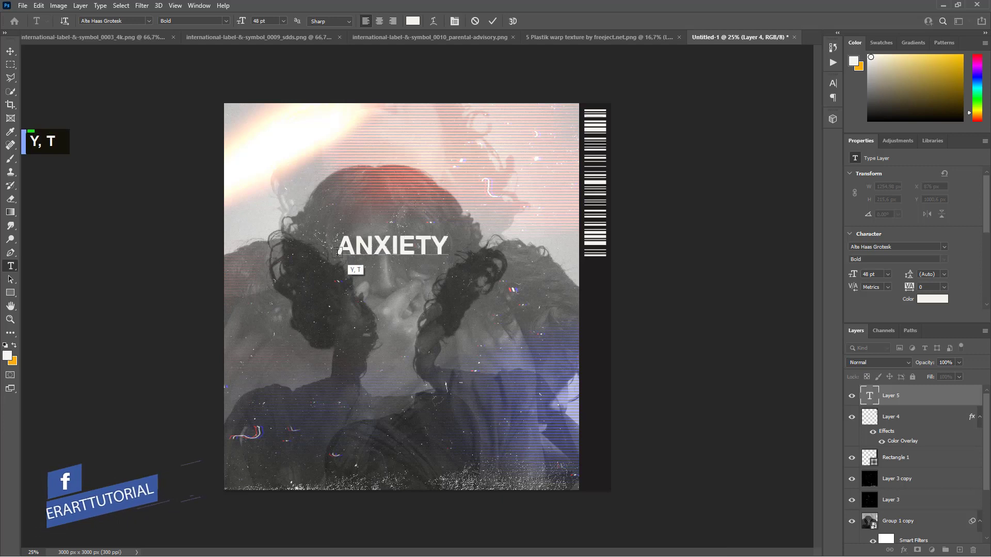
{"action": "left_click", "coordinate": [8, 53]}
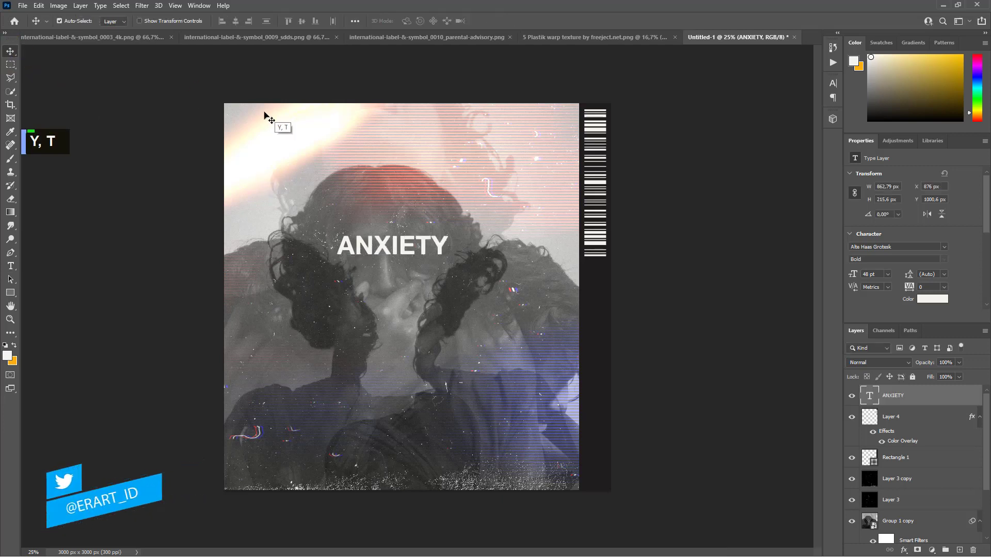
Step: Center the ANXIETY text vertically on the whole canvas, and clear the selection
{"action": "key", "text": "ctrl+a"}
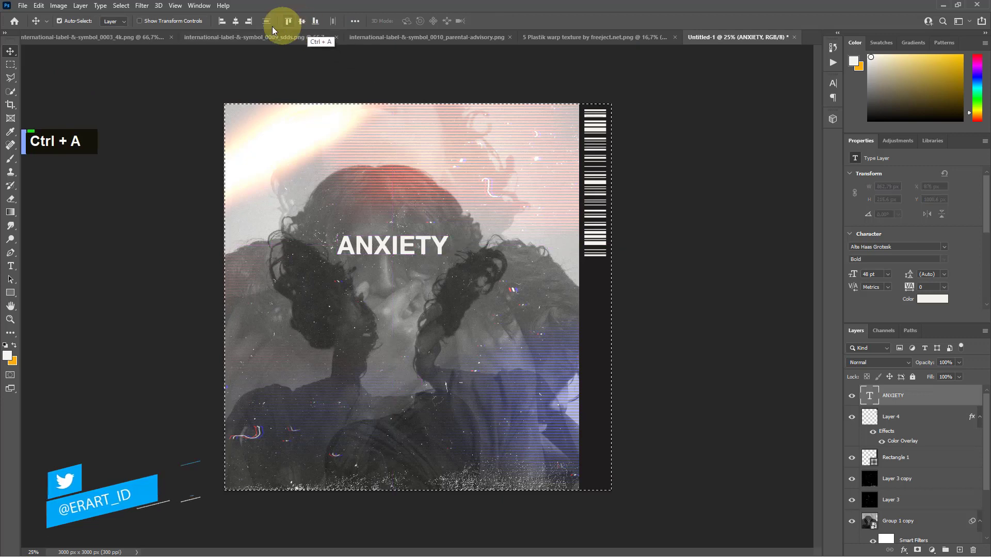
{"action": "left_click", "coordinate": [302, 20]}
{"action": "key", "text": "ctrl+d"}
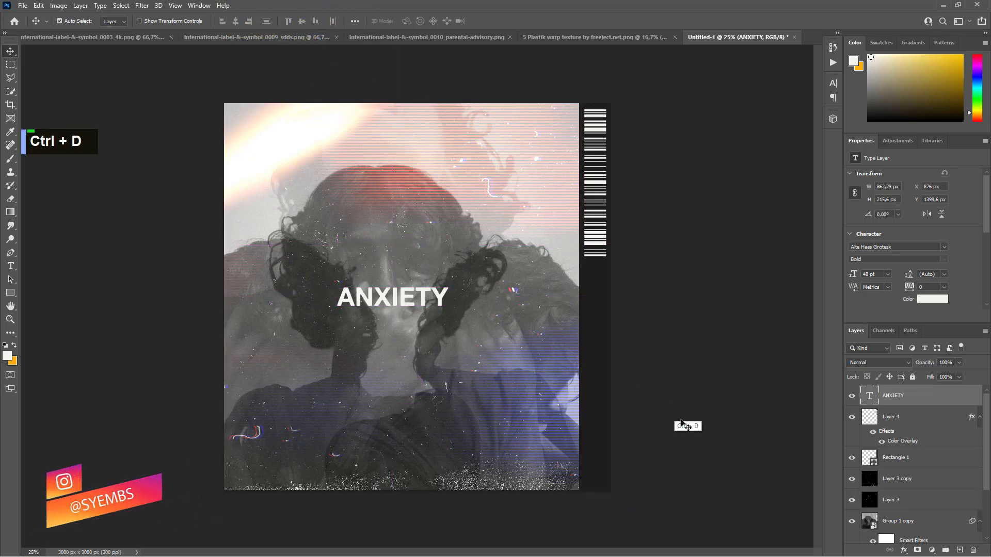
Step: Nudge the ANXIETY text rightward until its X position is about 1000 px
{"action": "key", "text": "Right"}
{"action": "key", "text": "Right"}
{"action": "key", "text": "Right"}
{"action": "key", "text": "Right"}
{"action": "key", "text": "Right"}
{"action": "key", "text": "Right"}
{"action": "key", "text": "Right"}
{"action": "key", "text": "Right"}
{"action": "key", "text": "Right"}
{"action": "key", "text": "Right"}
{"action": "key", "text": "Right"}
{"action": "key", "text": "Right"}
{"action": "key", "text": "Right"}
{"action": "key", "text": "Right"}
{"action": "key", "text": "Right"}
{"action": "key", "text": "Right"}
{"action": "key", "text": "Right"}
{"action": "key", "text": "Right"}
{"action": "key", "text": "Right"}
{"action": "key", "text": "Right"}
{"action": "key", "text": "Right"}
{"action": "key", "text": "Right"}
{"action": "key", "text": "Right"}
{"action": "key", "text": "Right"}
{"action": "key", "text": "Right"}
{"action": "key", "text": "Right"}
{"action": "key", "text": "Right"}
{"action": "key", "text": "Right"}
{"action": "key", "text": "Right"}
{"action": "key", "text": "Right"}
{"action": "key", "text": "Right"}
{"action": "key", "text": "Right"}
{"action": "key", "text": "Right"}
{"action": "key", "text": "Right"}
{"action": "key", "text": "Right"}
{"action": "key", "text": "Right"}
{"action": "key", "text": "Right"}
{"action": "key", "text": "Right"}
{"action": "key", "text": "Right"}
{"action": "key", "text": "Right"}
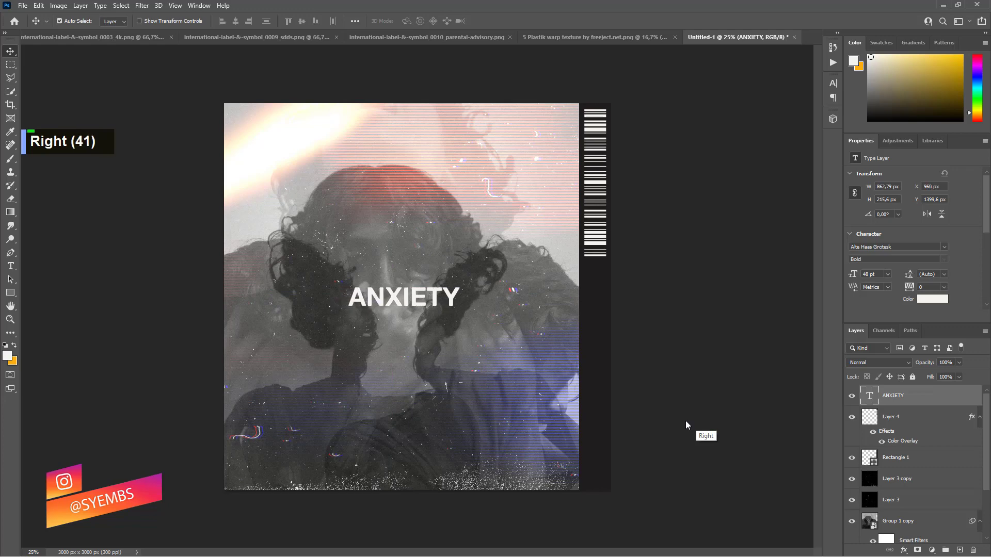
{"action": "key", "text": "Left"}
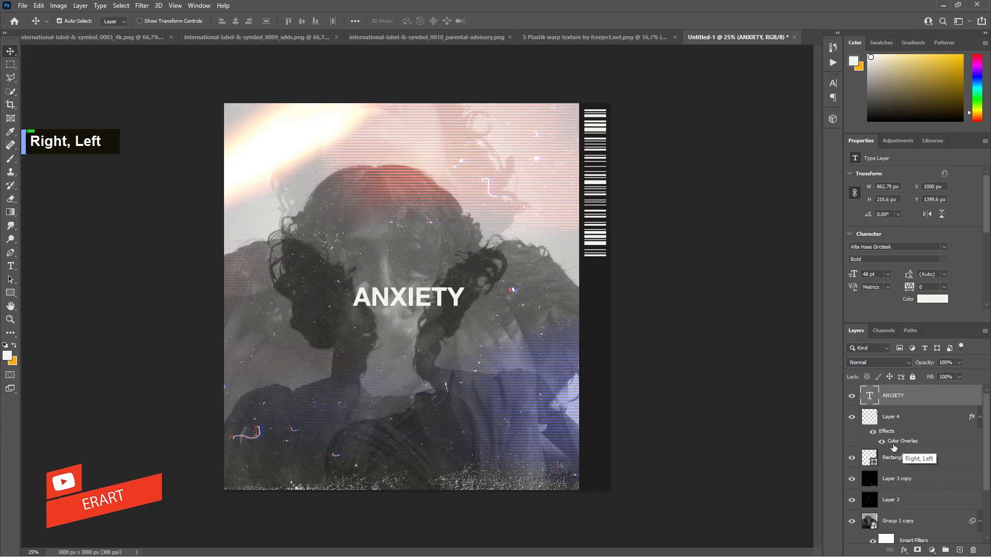
Step: Add a new layer and draw a filled rectangle of about 1124 x 396 px near the portrait's lower-left corner
{"action": "left_click", "coordinate": [964, 550]}
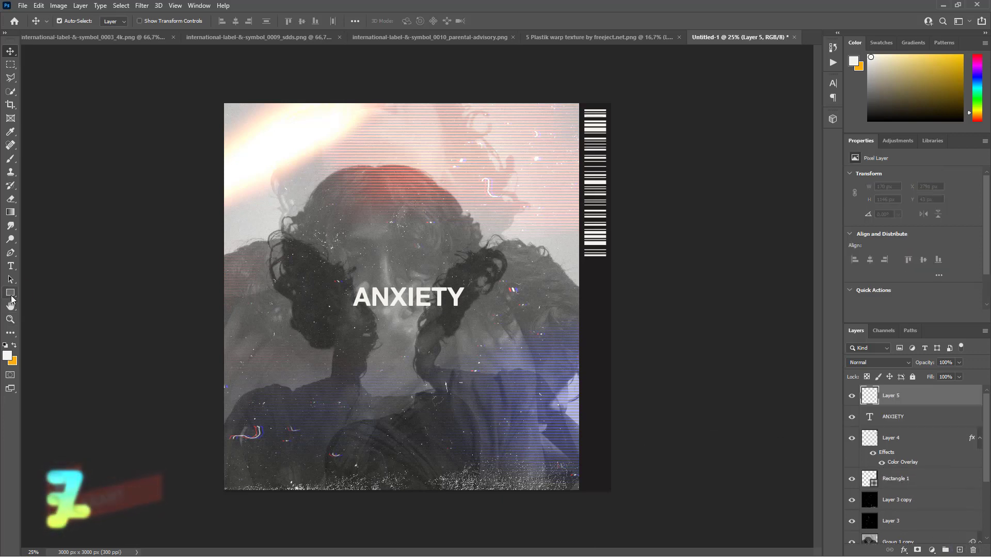
{"action": "right_click", "coordinate": [10, 292]}
{"action": "left_click", "coordinate": [41, 294]}
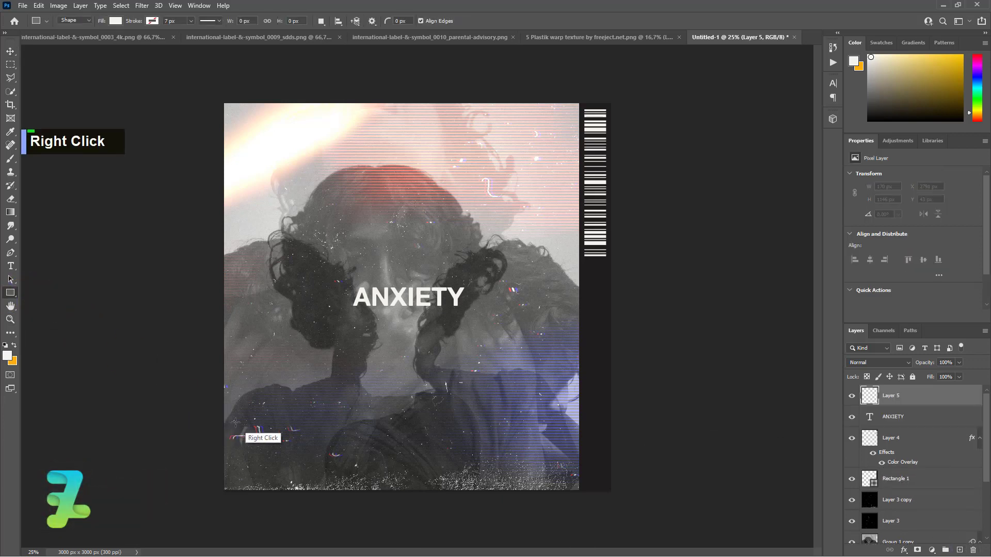
{"action": "left_click_drag", "start_coordinate": [238, 424], "coordinate": [384, 475]}
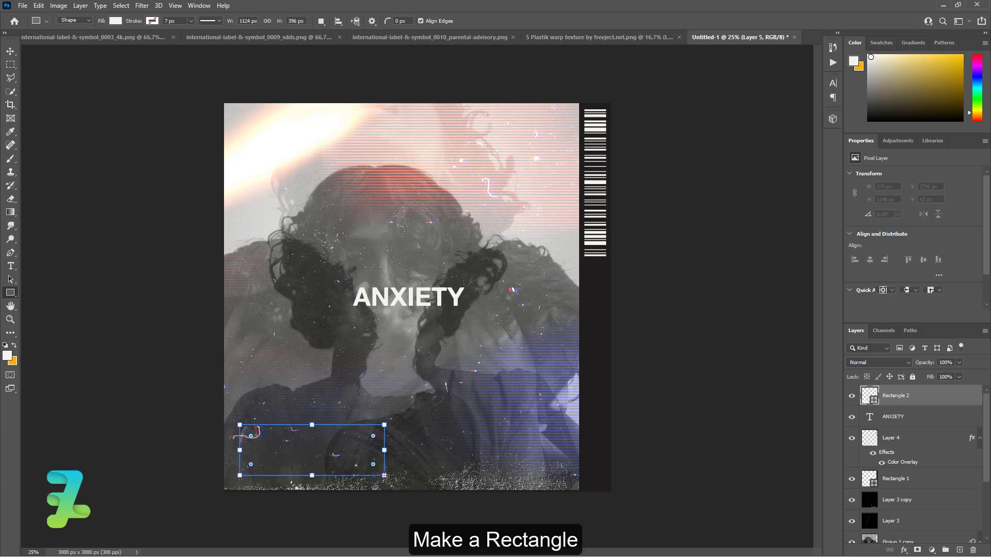
Step: Round all four corners of the new rectangle to 50 px
{"action": "left_click", "coordinate": [881, 305]}
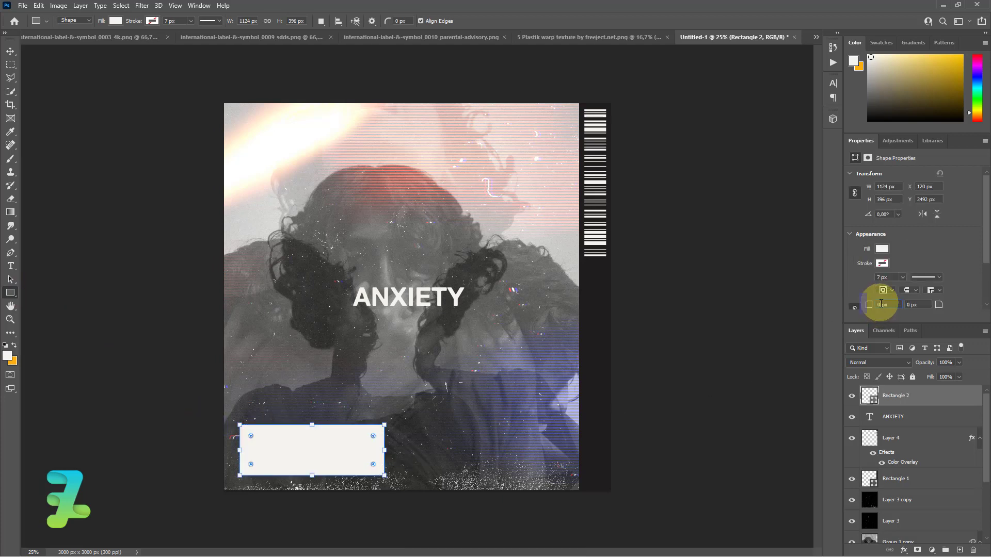
{"action": "type", "text": "50"}
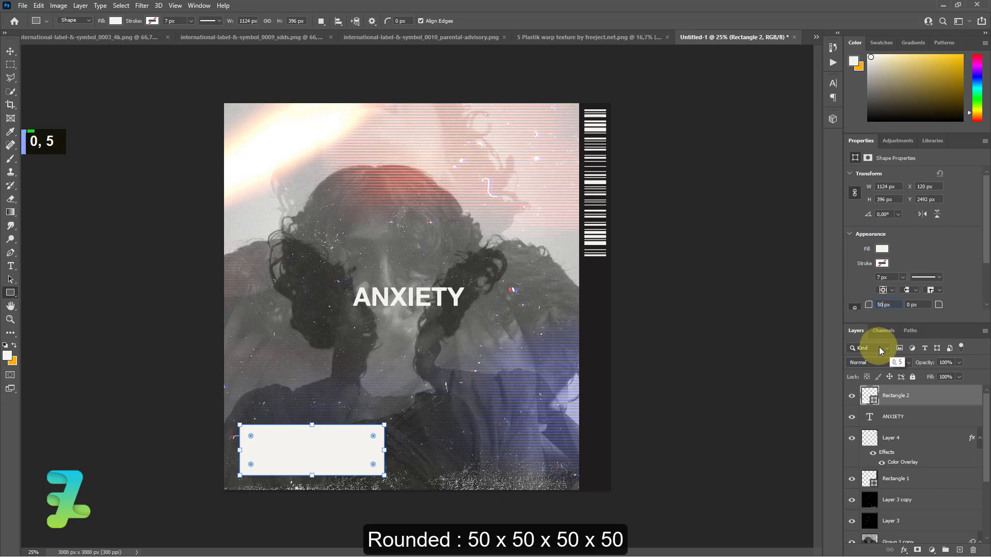
{"action": "key", "text": "Return"}
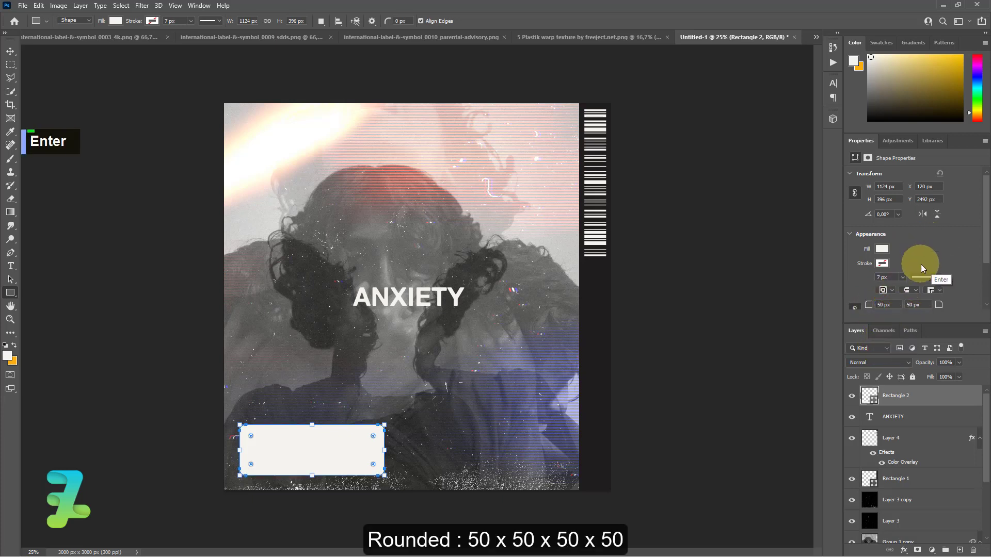
Step: Change the rectangle's fill to a linear gradient and set its starting stop colour to #a39595
{"action": "scroll", "coordinate": [921, 265], "scroll_direction": "down", "scroll_amount": 4}
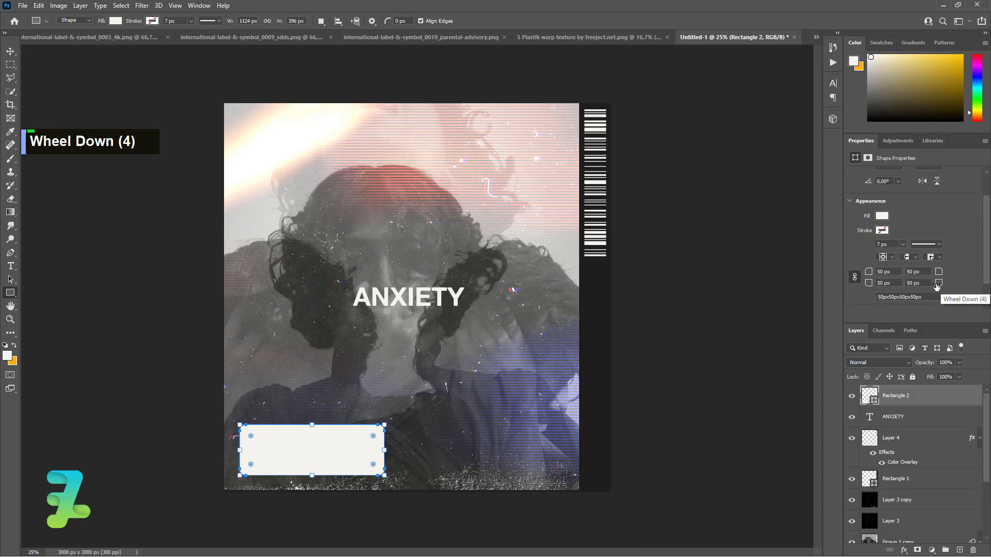
{"action": "left_click", "coordinate": [882, 216]}
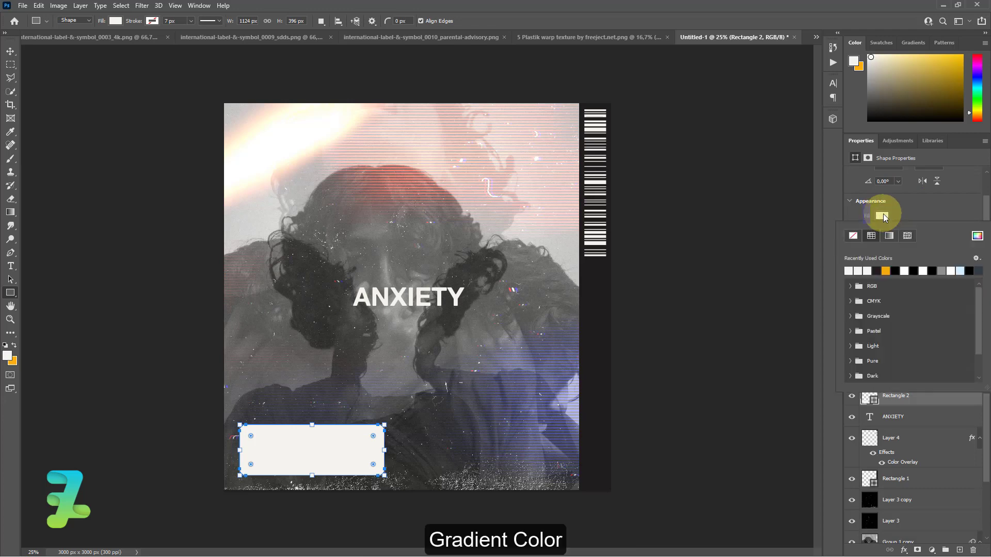
{"action": "left_click", "coordinate": [889, 236]}
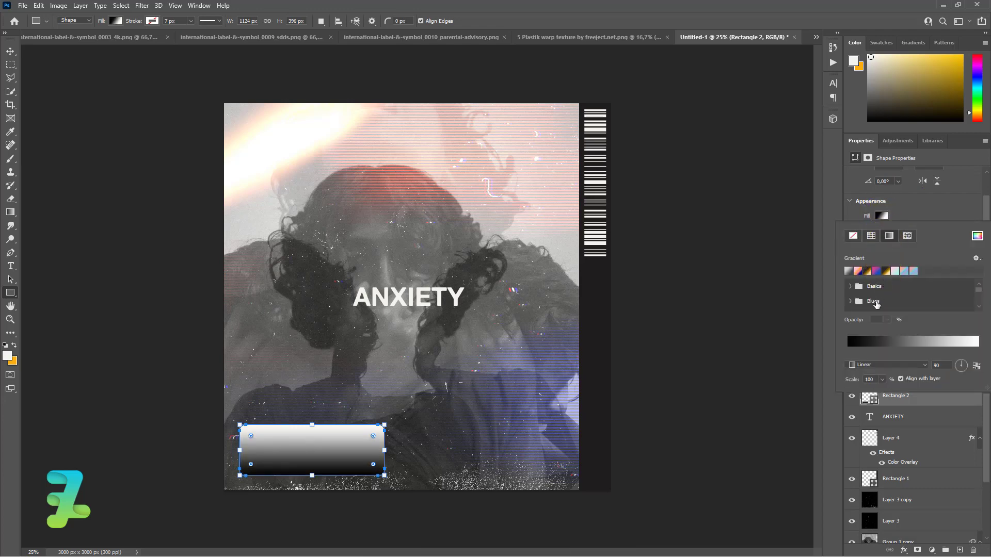
{"action": "left_click", "coordinate": [890, 344]}
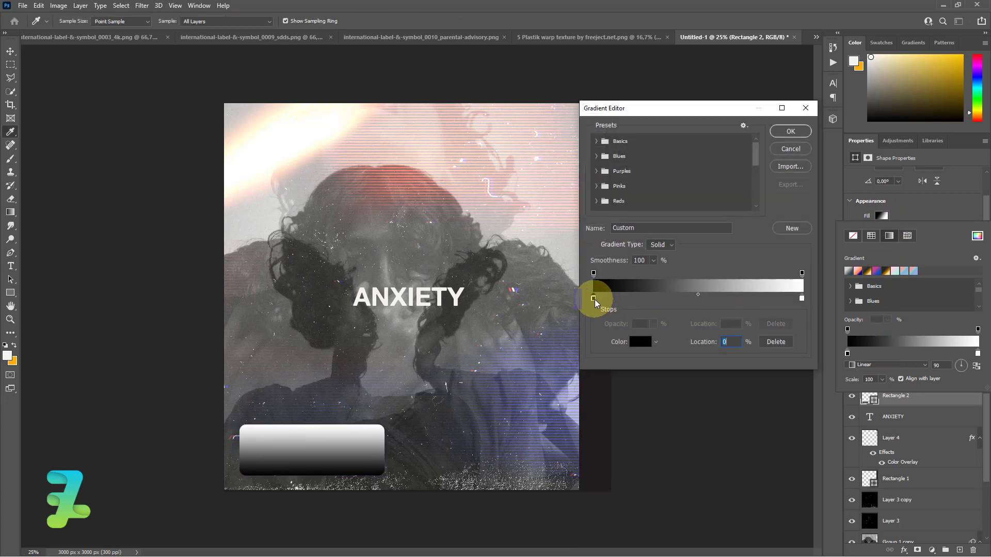
{"action": "left_click", "coordinate": [636, 342]}
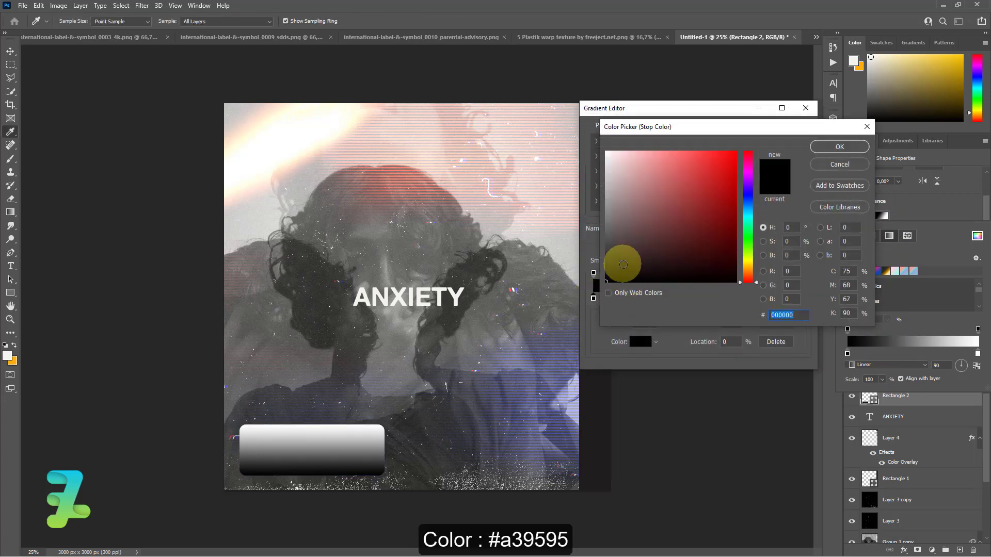
{"action": "type", "text": "a39595"}
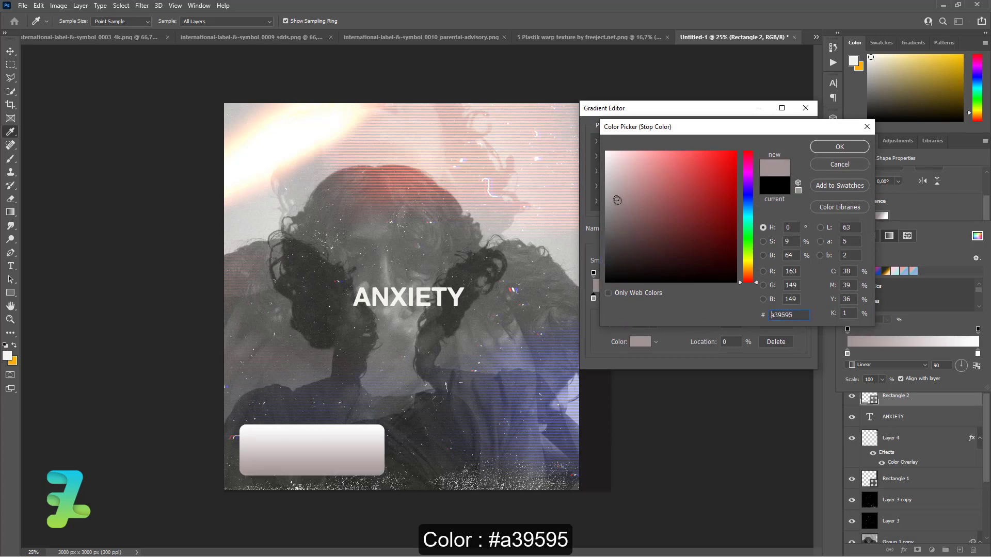
{"action": "left_click", "coordinate": [827, 150]}
Step: Set the gradient's end stop colour to #bdbdbd and apply the gradient to the rectangle
{"action": "left_click", "coordinate": [802, 299]}
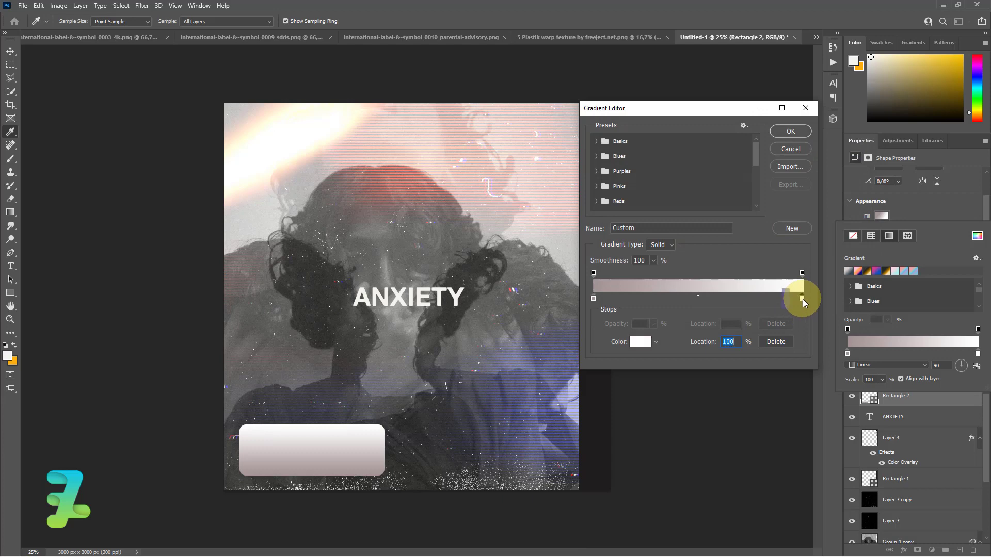
{"action": "double_click", "coordinate": [803, 298]}
{"action": "left_click", "coordinate": [612, 182]}
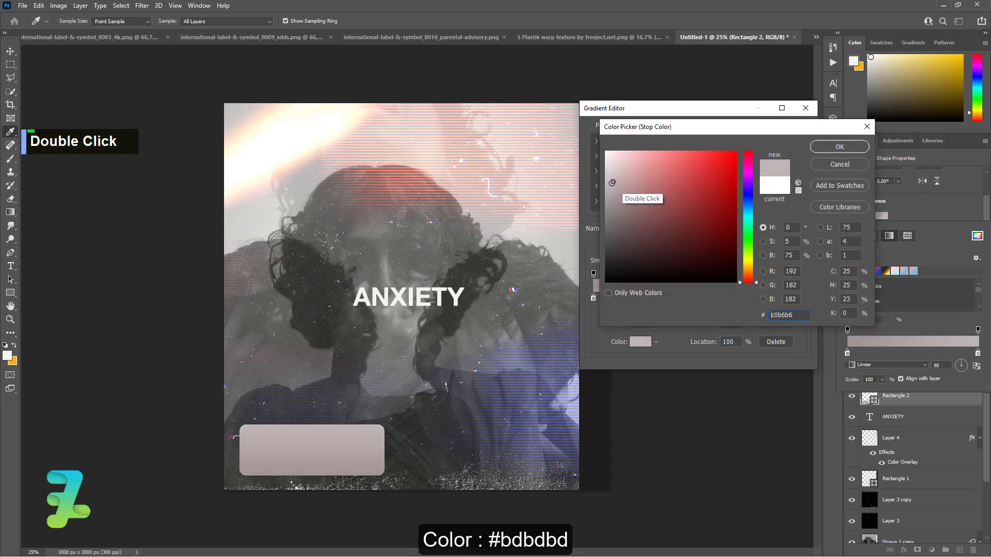
{"action": "left_click", "coordinate": [615, 159]}
{"action": "left_click_drag", "start_coordinate": [608, 199], "coordinate": [606, 185]}
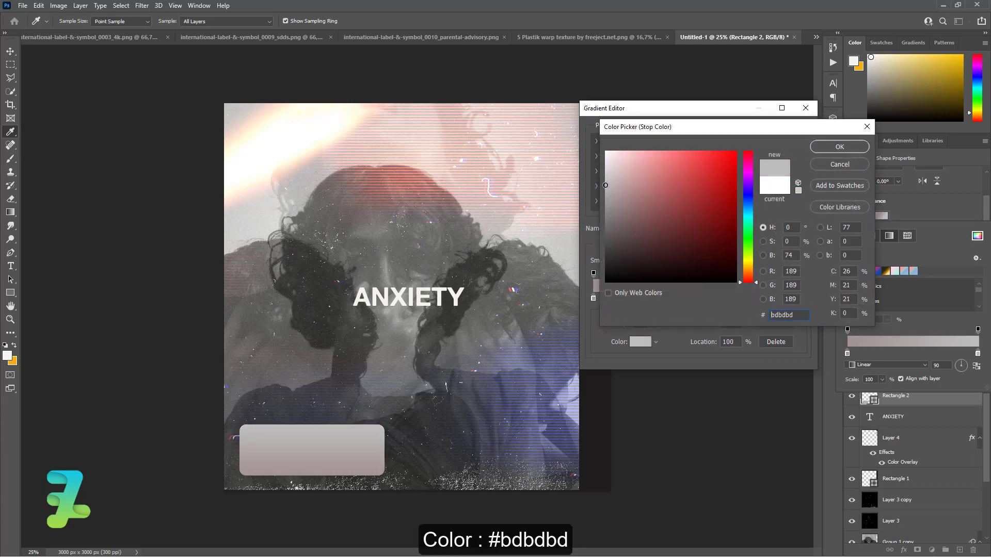
{"action": "left_click", "coordinate": [845, 148]}
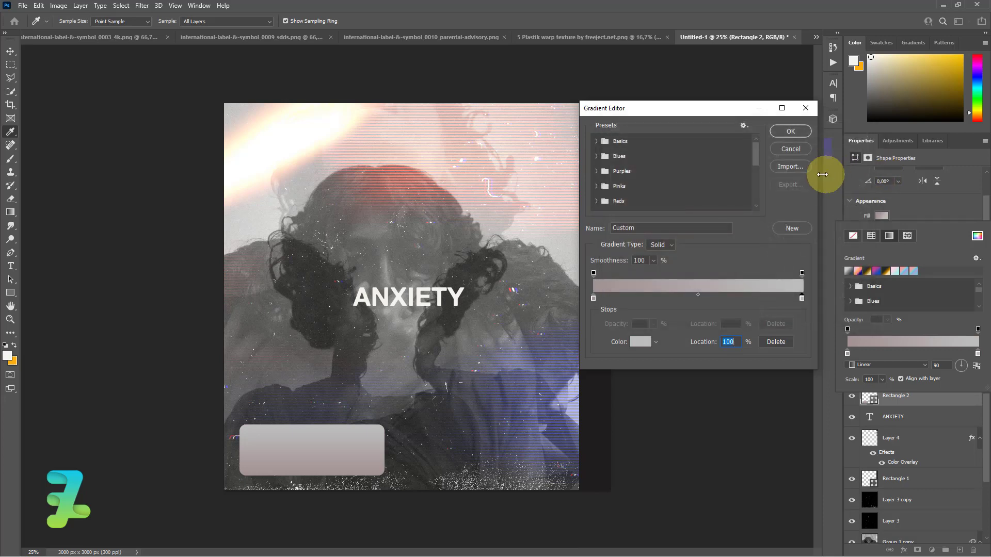
{"action": "left_click", "coordinate": [783, 132]}
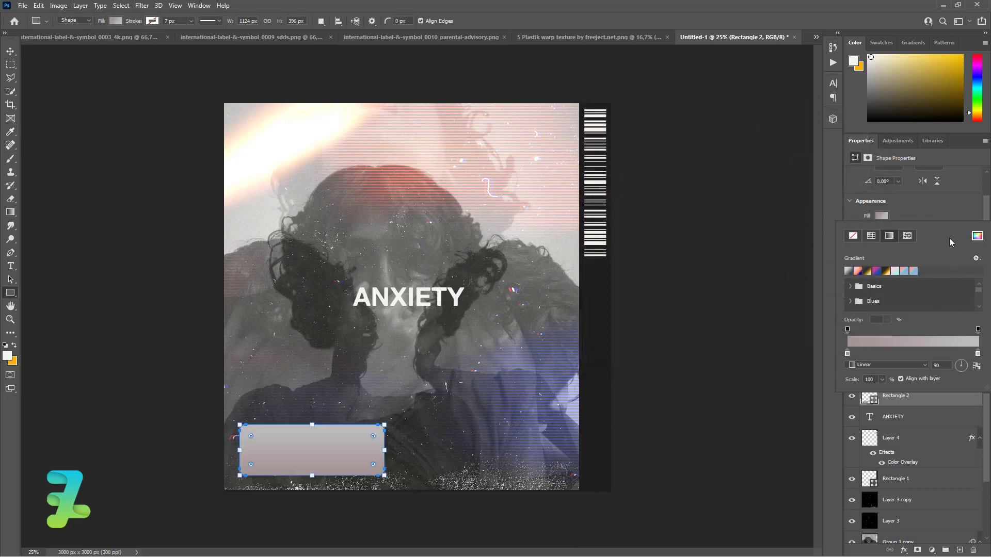
{"action": "left_click", "coordinate": [942, 209]}
Step: Create a new layer above the gradient rectangle and clip it to the rectangle with a clipping mask
{"action": "left_click", "coordinate": [959, 550]}
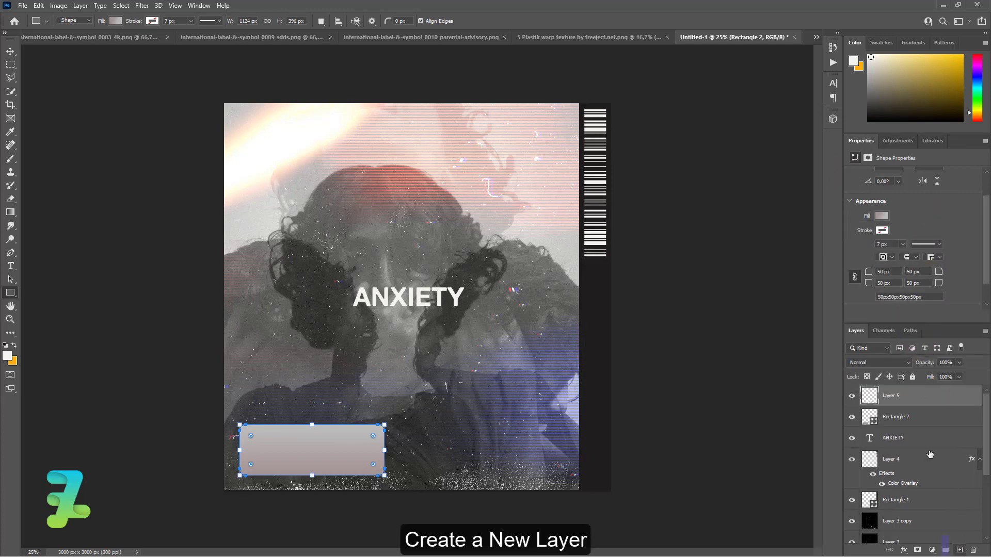
{"action": "right_click", "coordinate": [918, 400]}
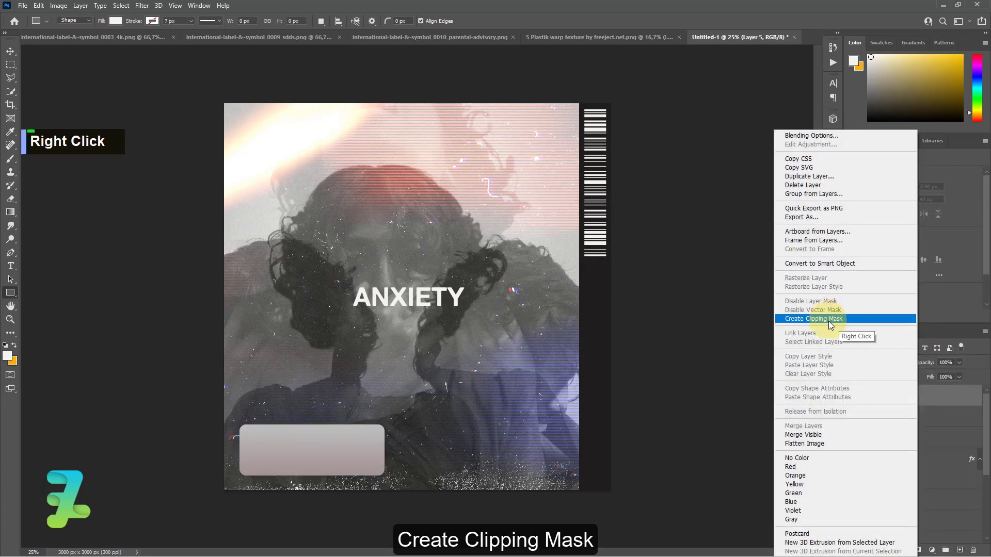
{"action": "left_click", "coordinate": [828, 321]}
Step: Set the foreground colour to #ffffff and configure a 250 px Brush with 0% hardness
{"action": "left_click", "coordinate": [8, 355]}
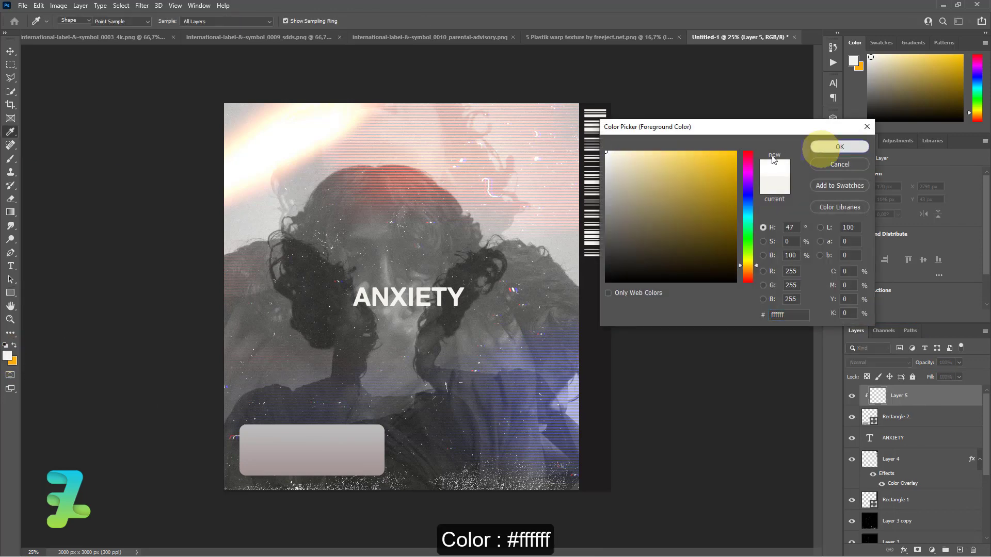
{"action": "left_click", "coordinate": [14, 162]}
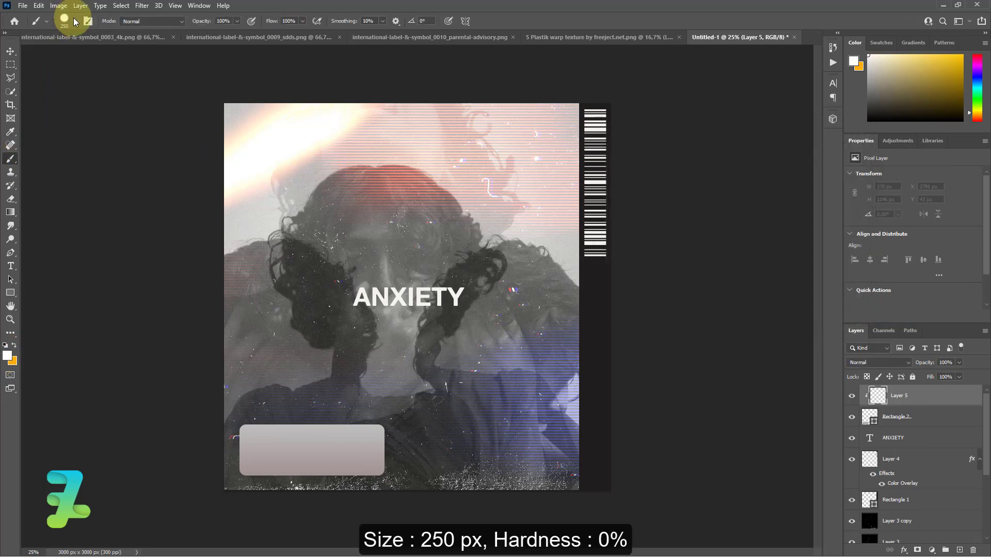
{"action": "left_click", "coordinate": [74, 20]}
{"action": "left_click_drag", "start_coordinate": [122, 79], "coordinate": [18, 78]}
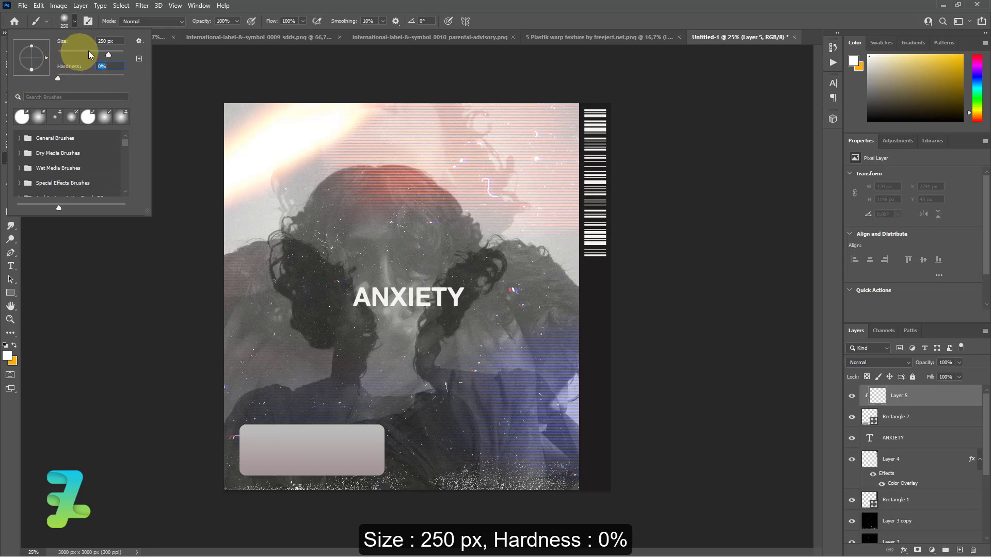
{"action": "left_click", "coordinate": [199, 229]}
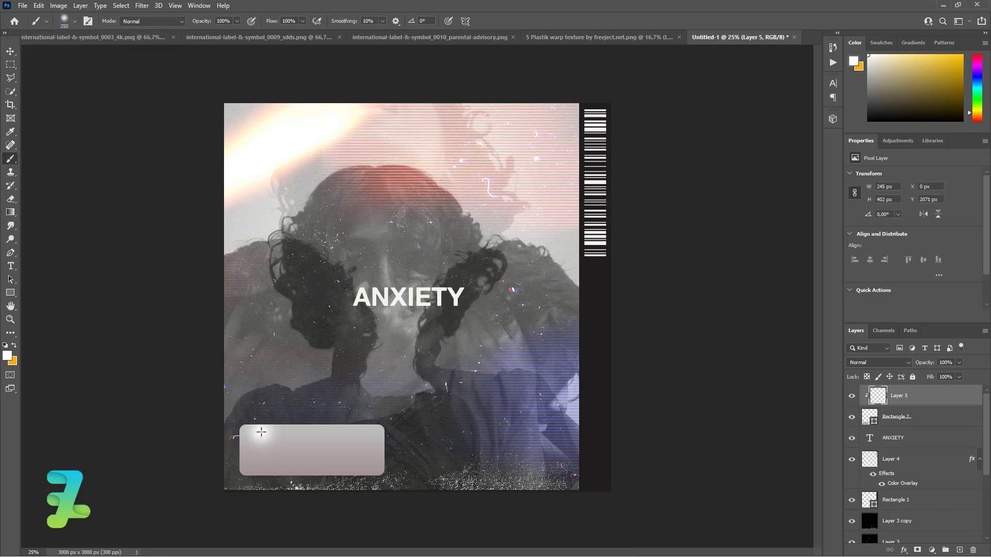
Step: Undo the small dab, enlarge the brush to 700 px, and paint a soft white highlight over the label's upper-left corner
{"action": "key", "text": "ctrl+z"}
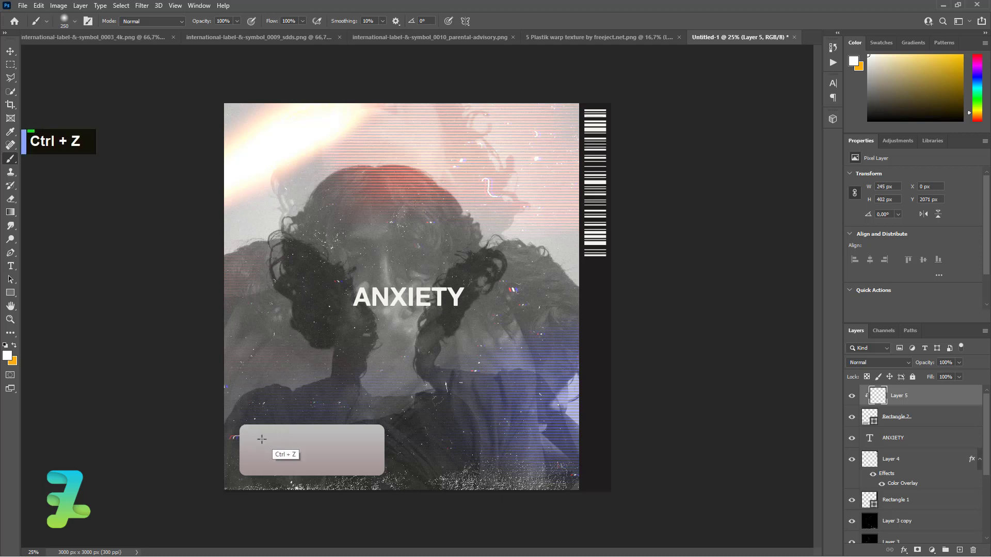
{"action": "key", "text": "bracketright"}
{"action": "key", "text": "bracketright"}
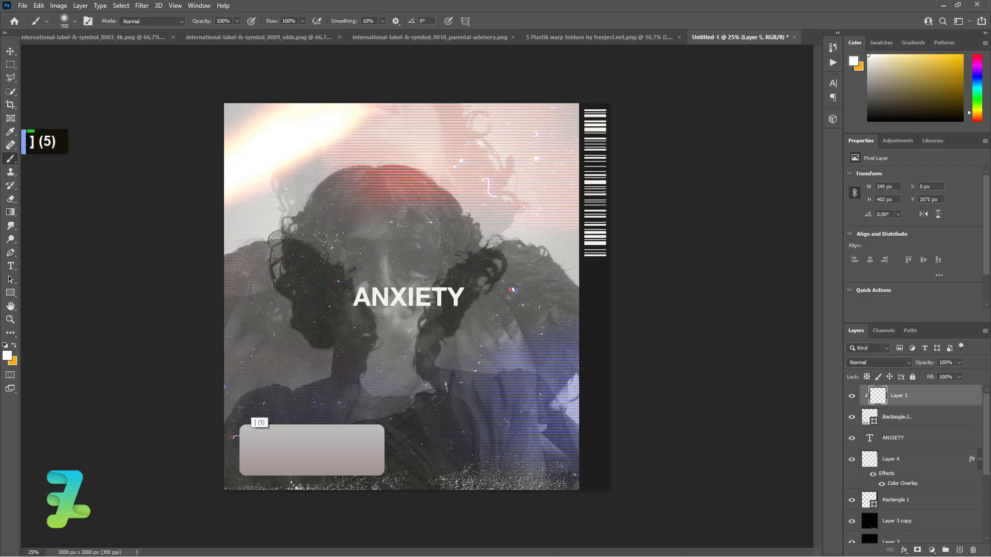
{"action": "mouse_move", "coordinate": [246, 408]}
{"action": "left_mouse_down"}
{"action": "mouse_move", "coordinate": [294, 410]}
{"action": "mouse_move", "coordinate": [234, 416]}
{"action": "left_mouse_up"}
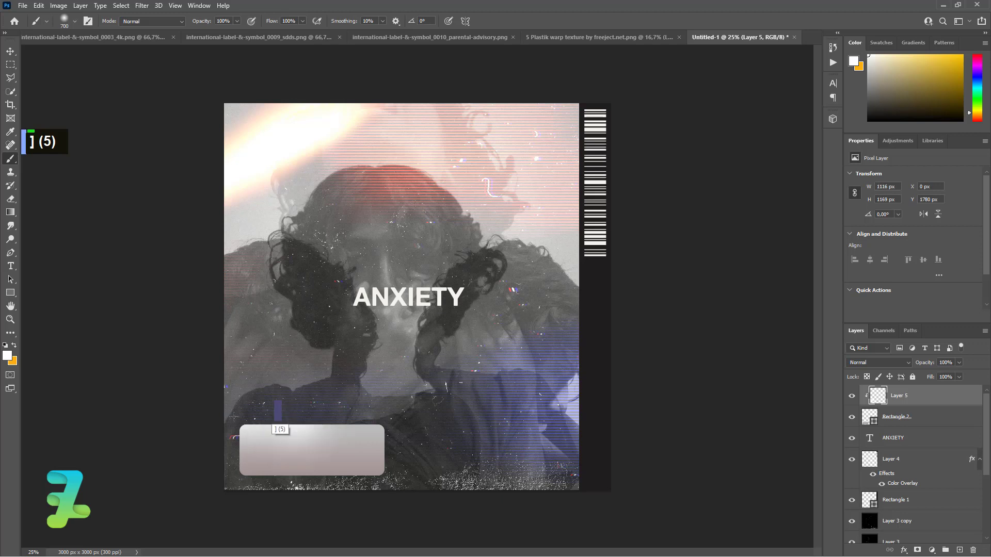
{"action": "key", "text": "ctrl+z"}
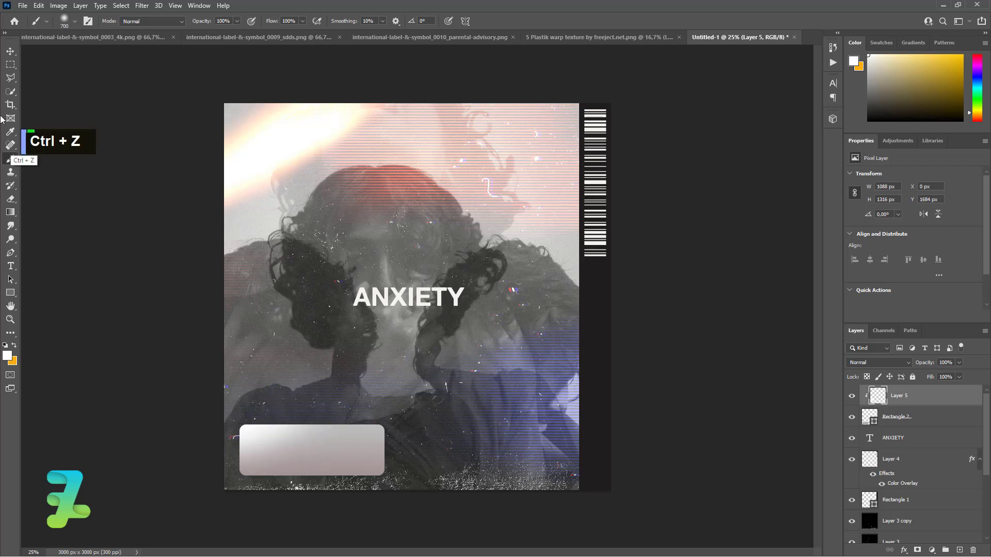
Step: Float the parental advisory image in its own window and copy its artwork into the Untitled-1 document over the gradient label
{"action": "left_click", "coordinate": [11, 51]}
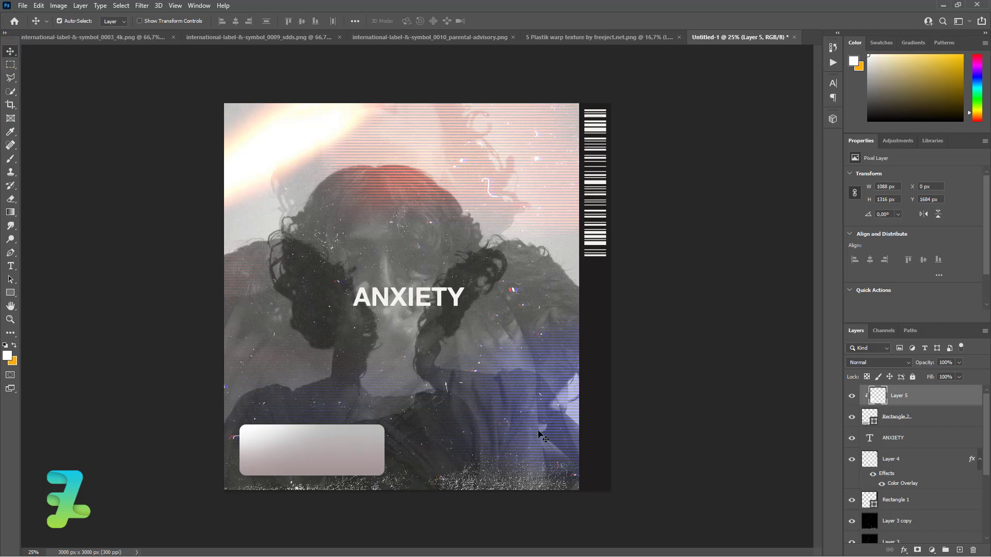
{"action": "left_click", "coordinate": [376, 36]}
{"action": "right_click", "coordinate": [376, 36]}
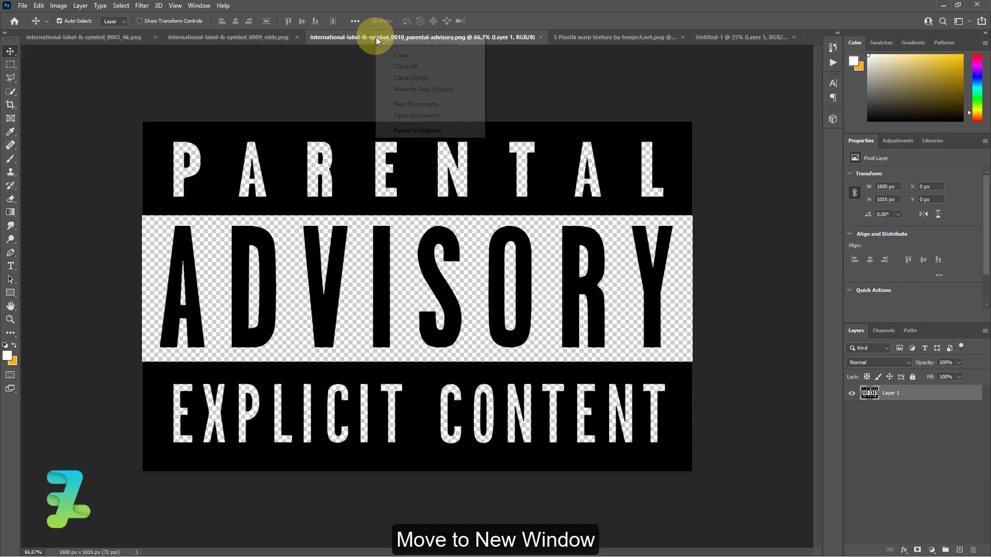
{"action": "left_click", "coordinate": [399, 89]}
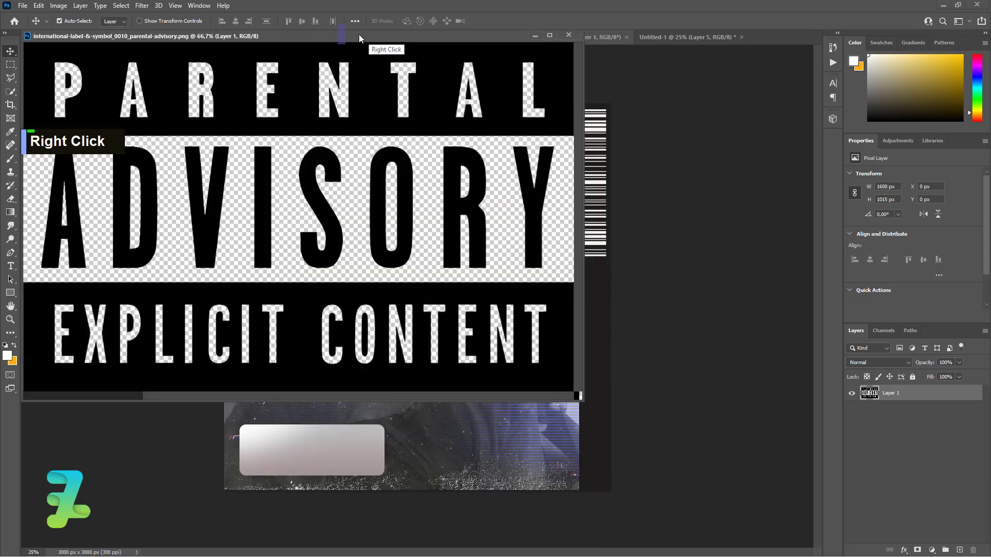
{"action": "left_click_drag", "start_coordinate": [358, 34], "coordinate": [318, 443]}
{"action": "left_click", "coordinate": [907, 422]}
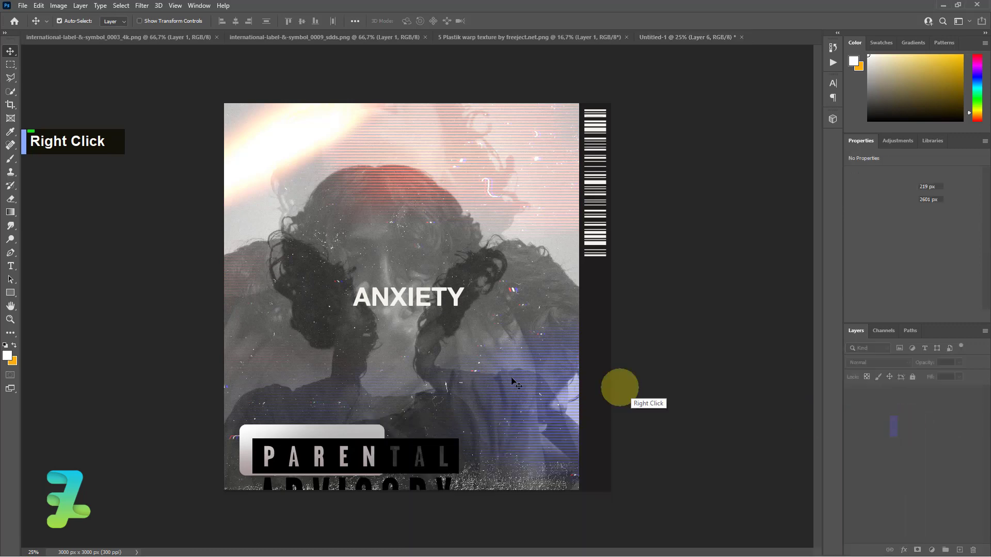
Step: Scale the parental advisory artwork to about 30.6% and fit it within the right end of the gradient label
{"action": "key", "text": "ctrl+t"}
{"action": "left_click_drag", "start_coordinate": [252, 439], "coordinate": [325, 436]}
{"action": "key", "text": "ctrl+equal"}
{"action": "key", "text": "ctrl+equal"}
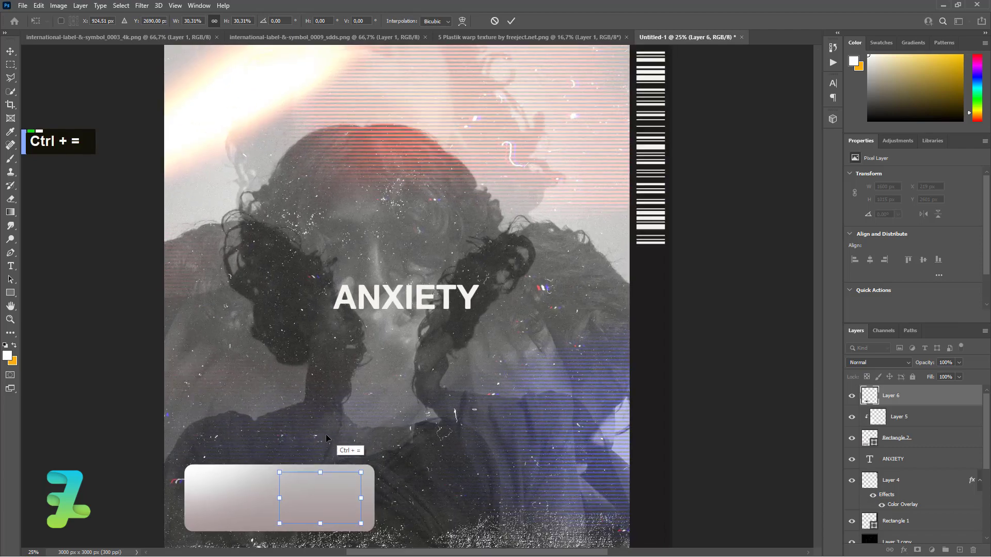
{"action": "scroll", "coordinate": [310, 315], "scroll_direction": "down", "scroll_amount": 13}
{"action": "scroll", "coordinate": [348, 308], "scroll_direction": "down", "scroll_amount": 16}
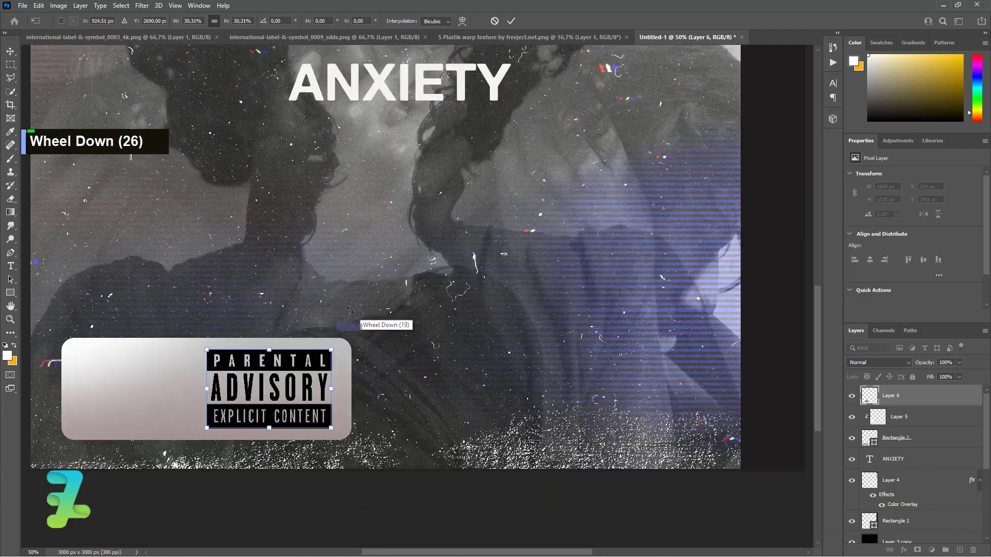
{"action": "left_click_drag", "start_coordinate": [269, 356], "coordinate": [280, 356]}
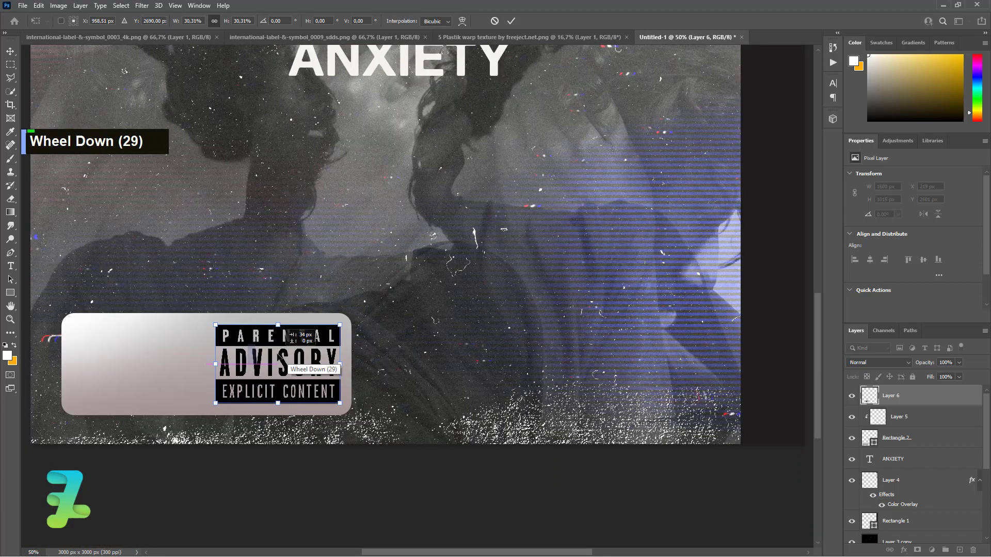
{"action": "left_click_drag", "start_coordinate": [217, 326], "coordinate": [213, 323]}
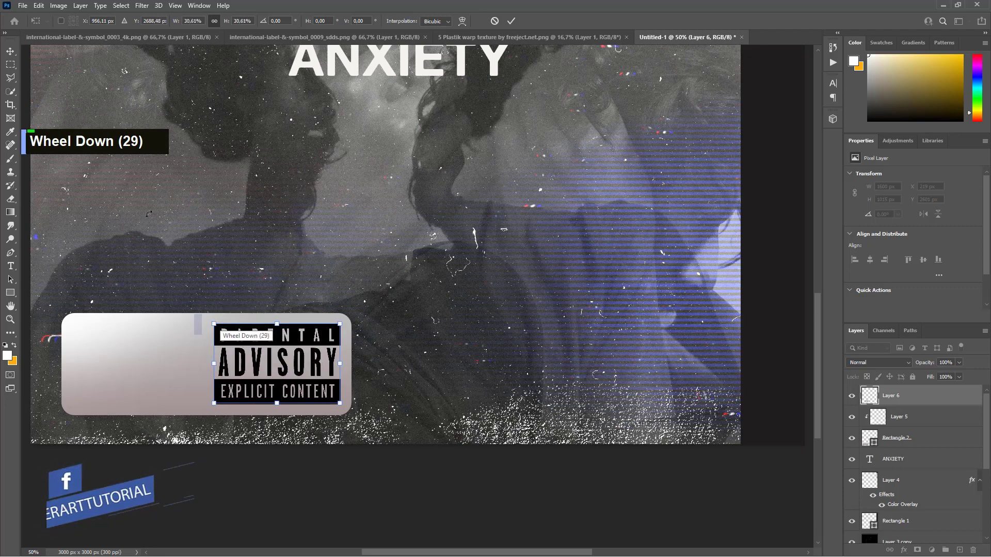
{"action": "left_click", "coordinate": [10, 51]}
Step: Float the SDDS image in its own window, copy its artwork into Untitled-1 over the label, and close the source image
{"action": "left_click", "coordinate": [295, 37]}
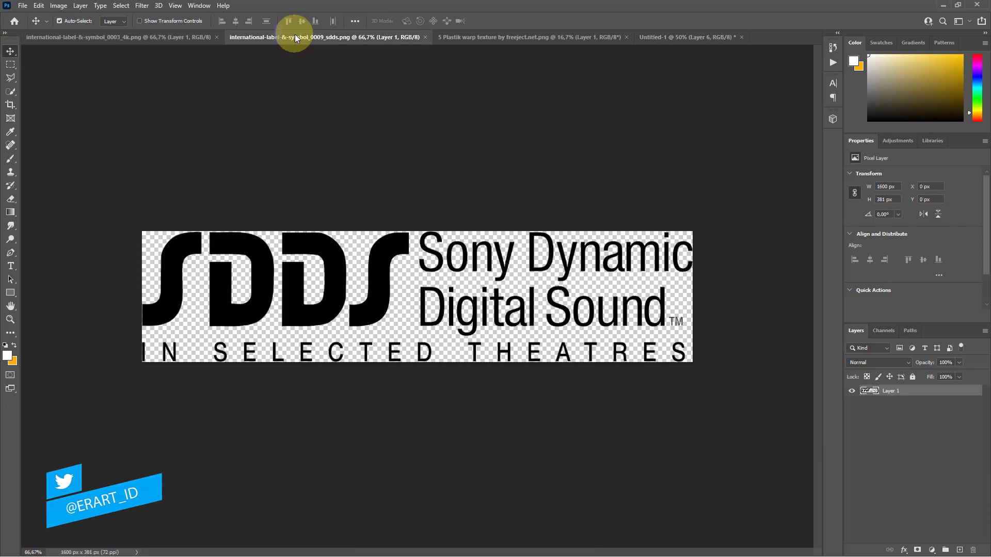
{"action": "right_click", "coordinate": [295, 35]}
{"action": "left_click", "coordinate": [332, 86]}
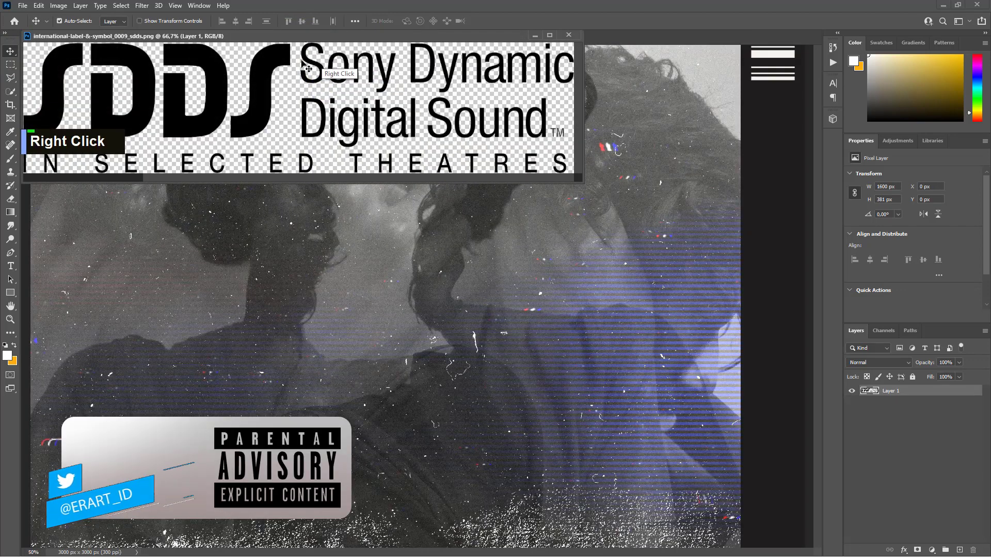
{"action": "left_click_drag", "start_coordinate": [289, 75], "coordinate": [165, 468]}
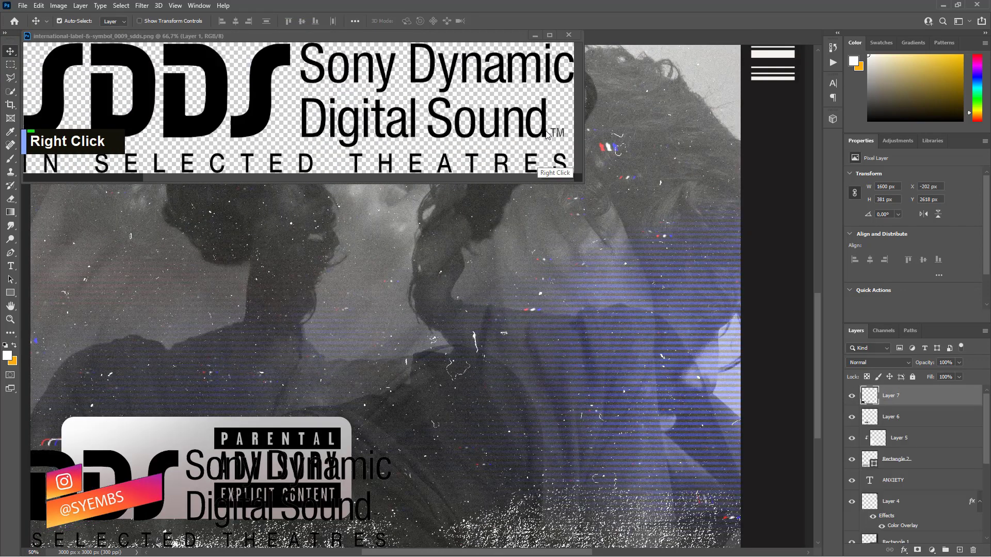
{"action": "left_click", "coordinate": [569, 35]}
Step: Scale the SDDS logo to about 33% and place it in the label's lower-left area beside the parental advisory
{"action": "key", "text": "ctrl+t"}
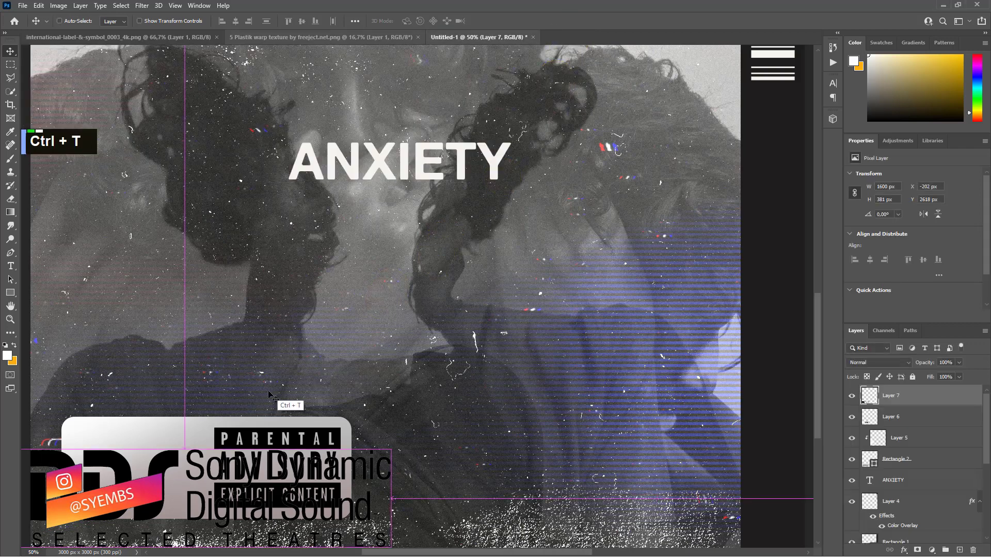
{"action": "left_click_drag", "start_coordinate": [391, 452], "coordinate": [261, 483]}
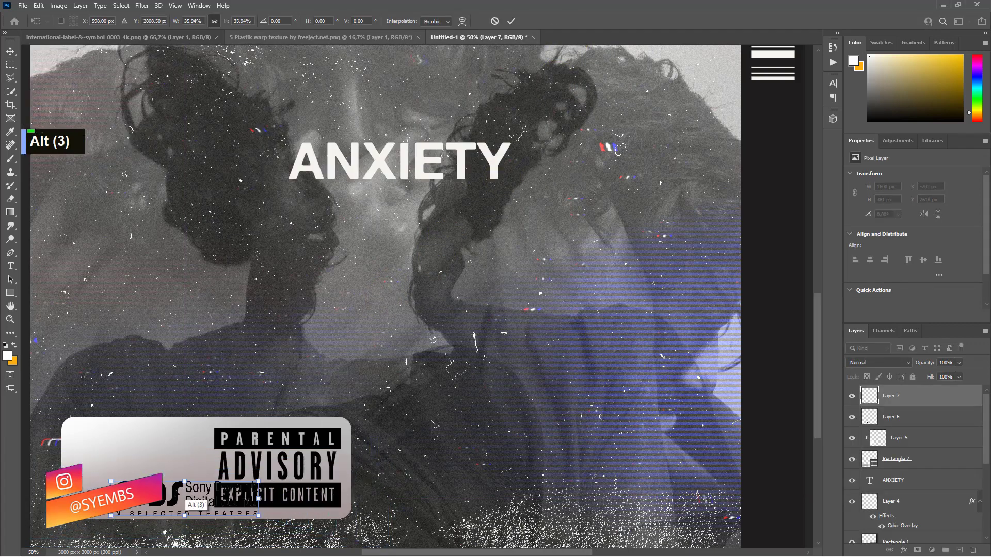
{"action": "left_click_drag", "start_coordinate": [186, 482], "coordinate": [141, 475]}
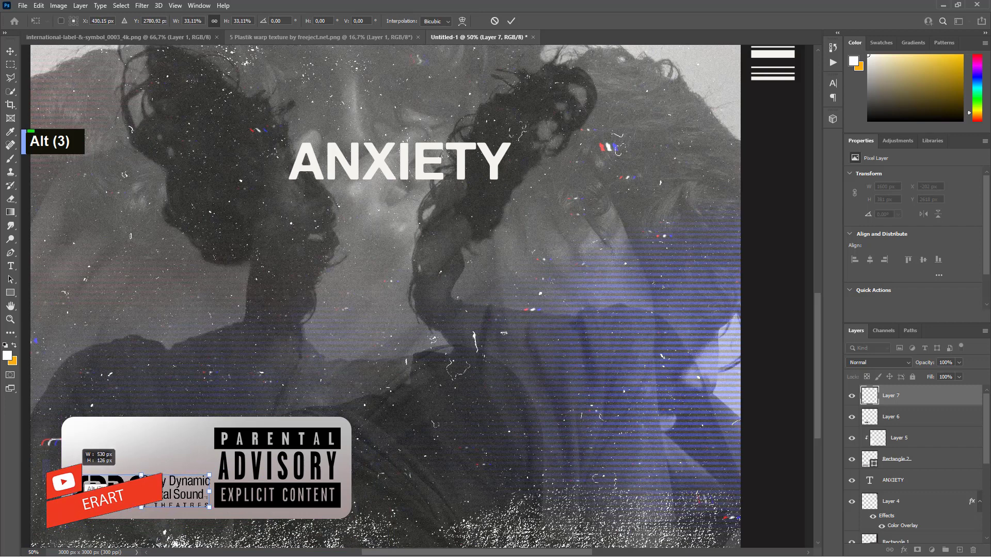
{"action": "left_click_drag", "start_coordinate": [74, 473], "coordinate": [73, 474]}
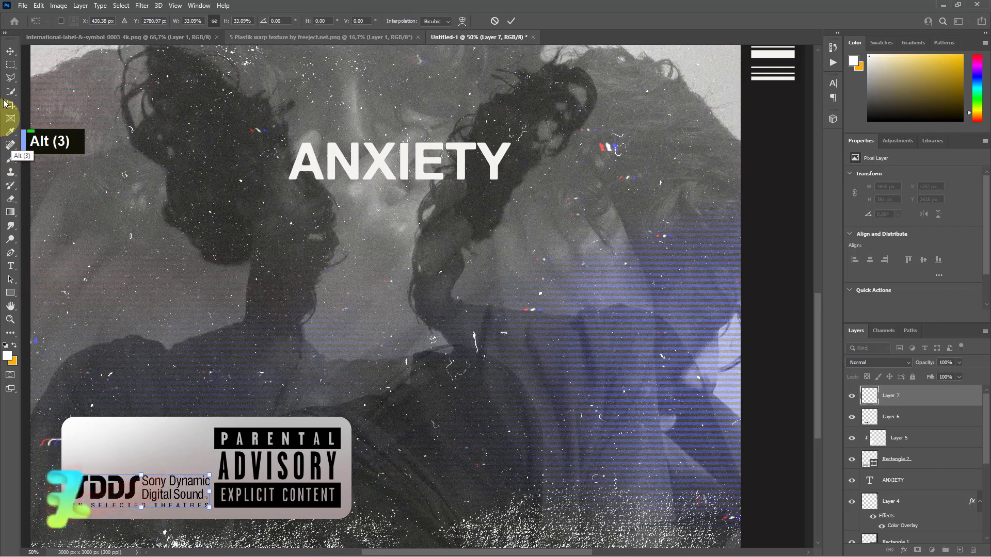
{"action": "left_click", "coordinate": [10, 54]}
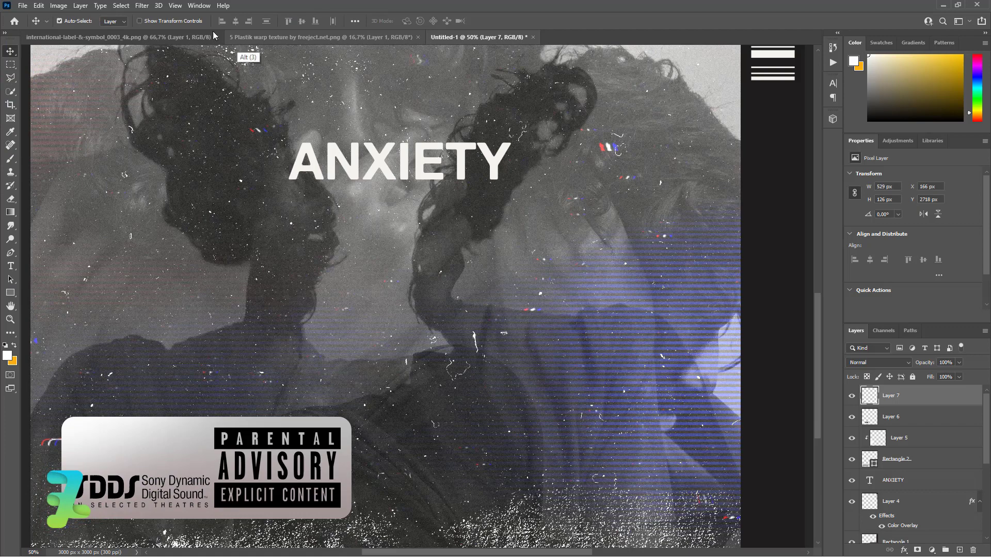
Step: Float the 4K Full HD image, copy its artwork into Untitled-1 over the label, and close the source image
{"action": "left_click", "coordinate": [138, 37]}
{"action": "right_click", "coordinate": [155, 37]}
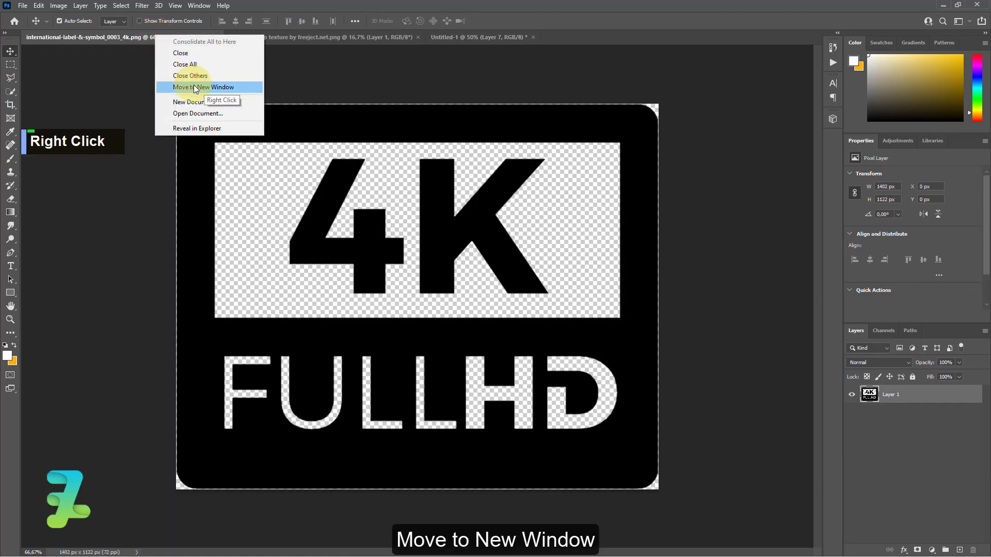
{"action": "left_click", "coordinate": [191, 87]}
{"action": "left_click_drag", "start_coordinate": [248, 34], "coordinate": [293, 319]}
{"action": "left_click_drag", "start_coordinate": [166, 455], "coordinate": [168, 457]}
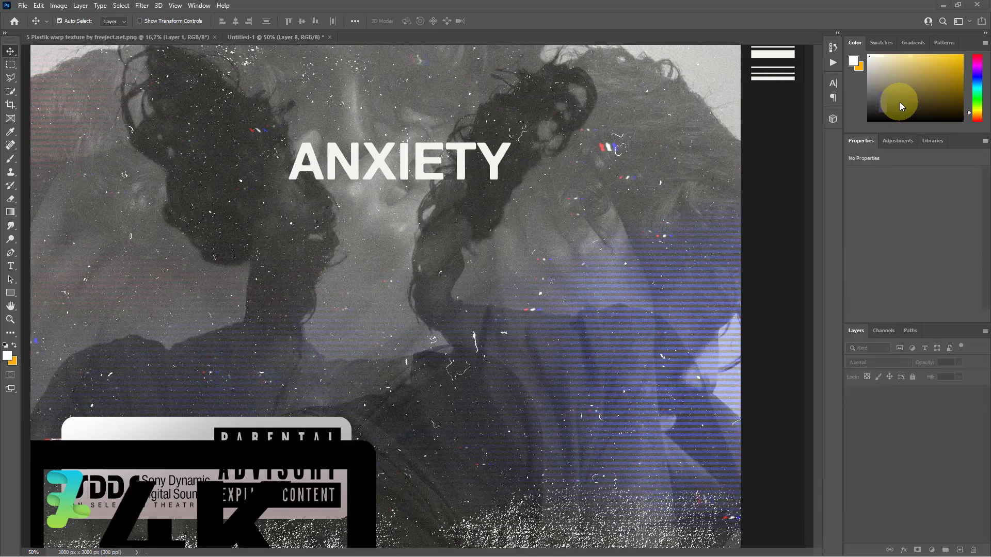
{"action": "left_click", "coordinate": [891, 102]}
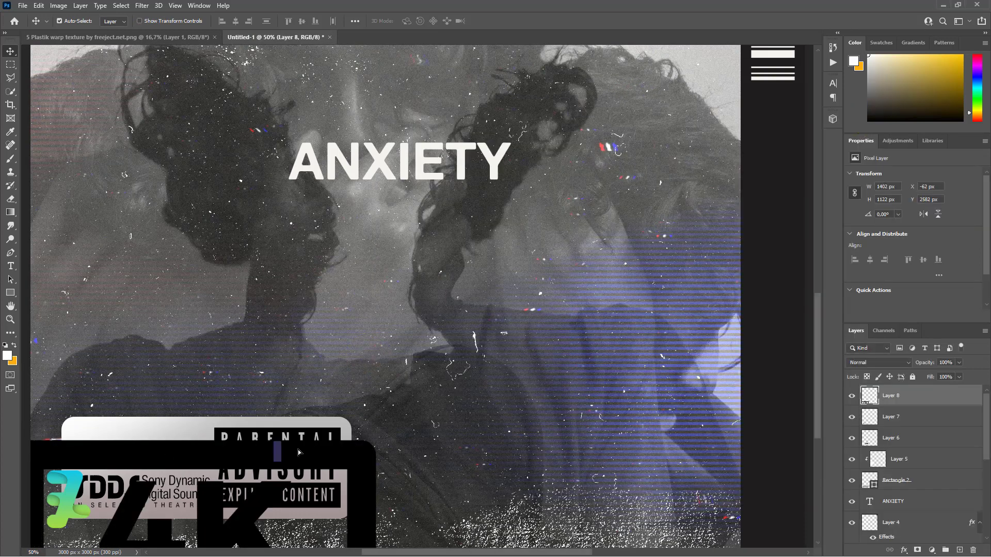
Step: Scale the 4K Full HD symbol to about 15.7% and place it above the SDDS wording, against the parental advisory
{"action": "left_click_drag", "start_coordinate": [298, 453], "coordinate": [382, 324]}
{"action": "key", "text": "ctrl+t"}
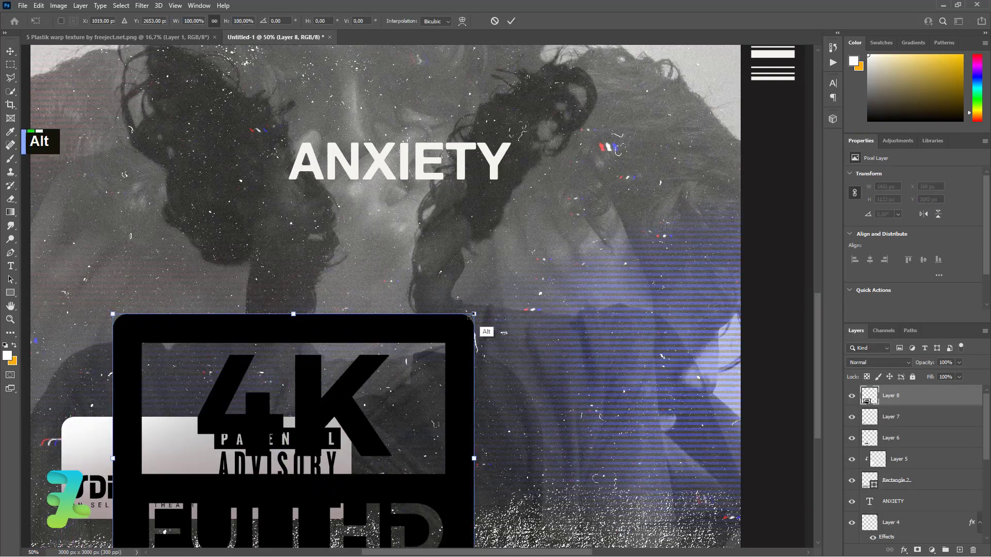
{"action": "left_click_drag", "start_coordinate": [472, 316], "coordinate": [169, 444]}
{"action": "left_click_drag", "start_coordinate": [137, 486], "coordinate": [160, 485]}
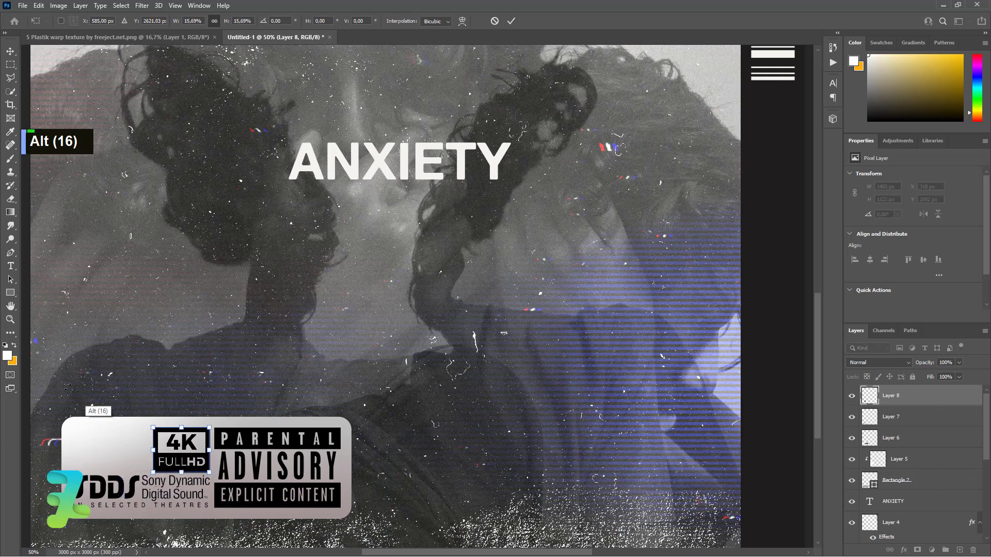
{"action": "left_click", "coordinate": [7, 54]}
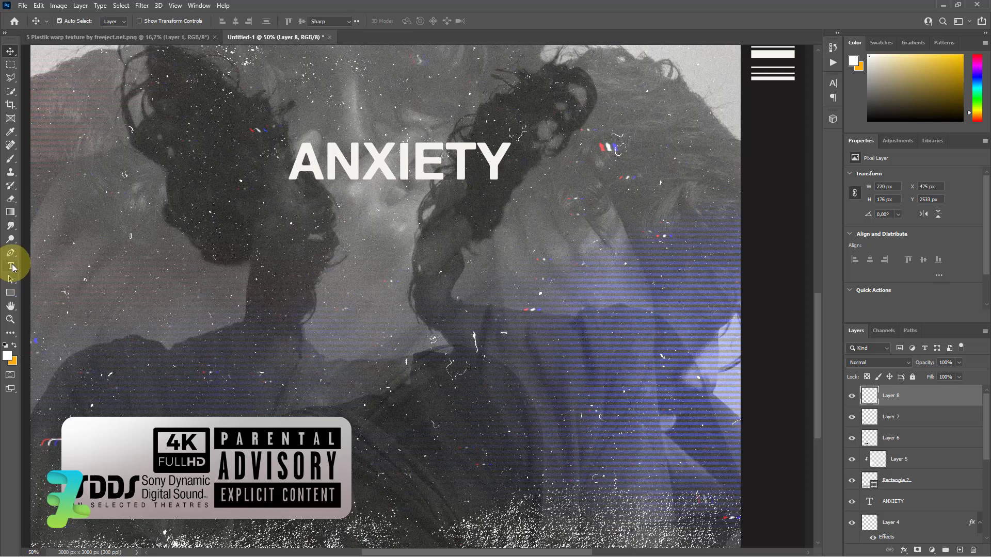
Step: Set the foreground colour to #000000 and add the text ER on the label in Alte Haas Grotesk Bold, 48 pt
{"action": "left_click", "coordinate": [7, 355]}
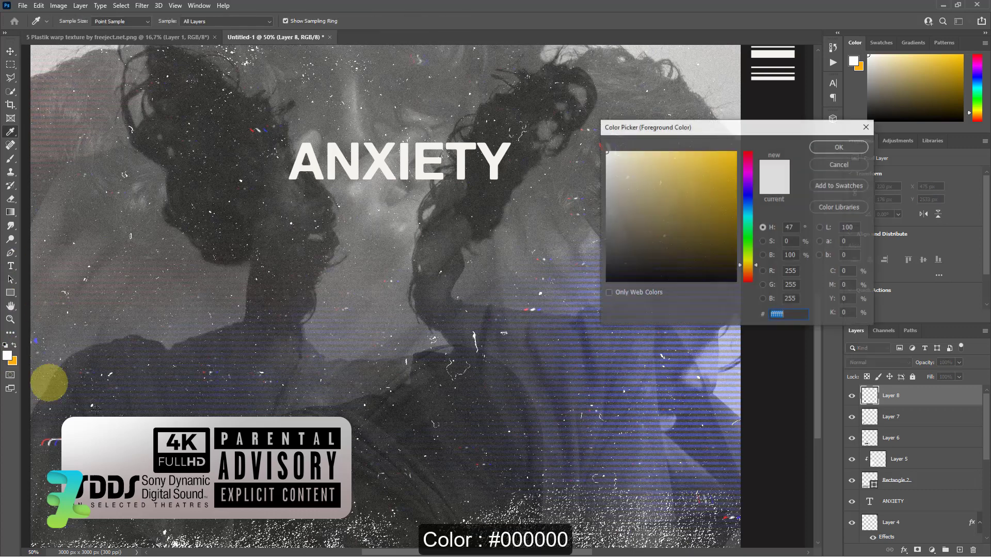
{"action": "left_click", "coordinate": [155, 455]}
{"action": "left_click", "coordinate": [839, 147]}
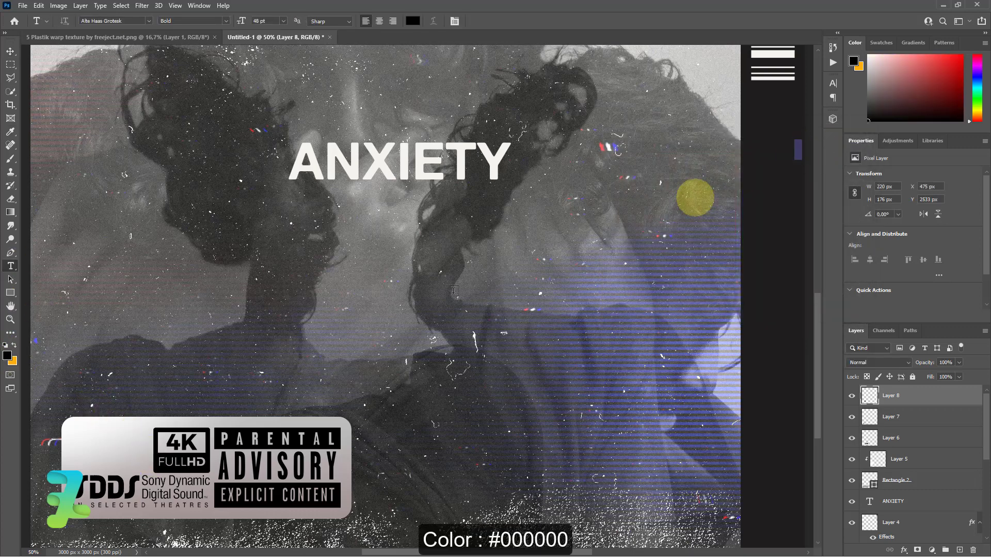
{"action": "key", "text": "t"}
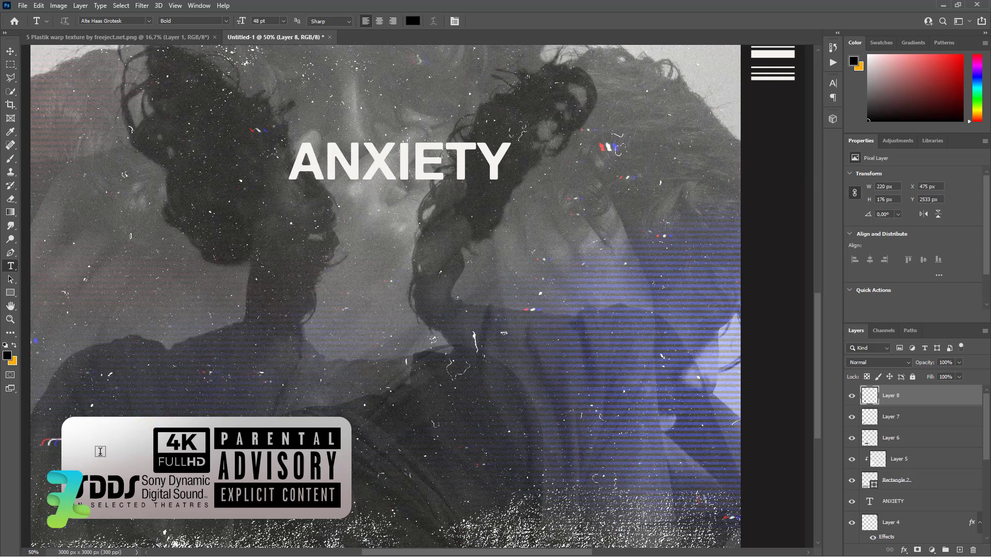
{"action": "left_click", "coordinate": [100, 450]}
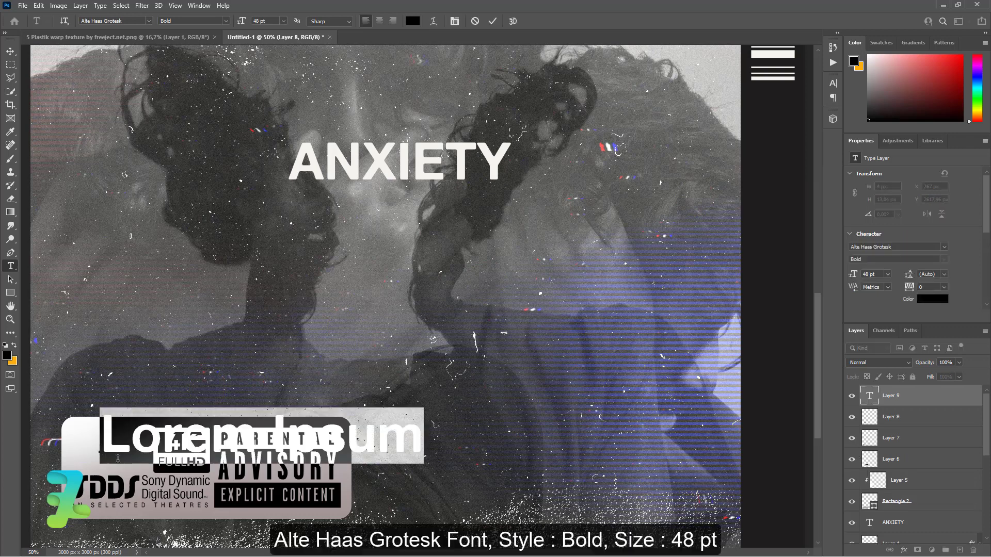
{"action": "type", "text": "ER"}
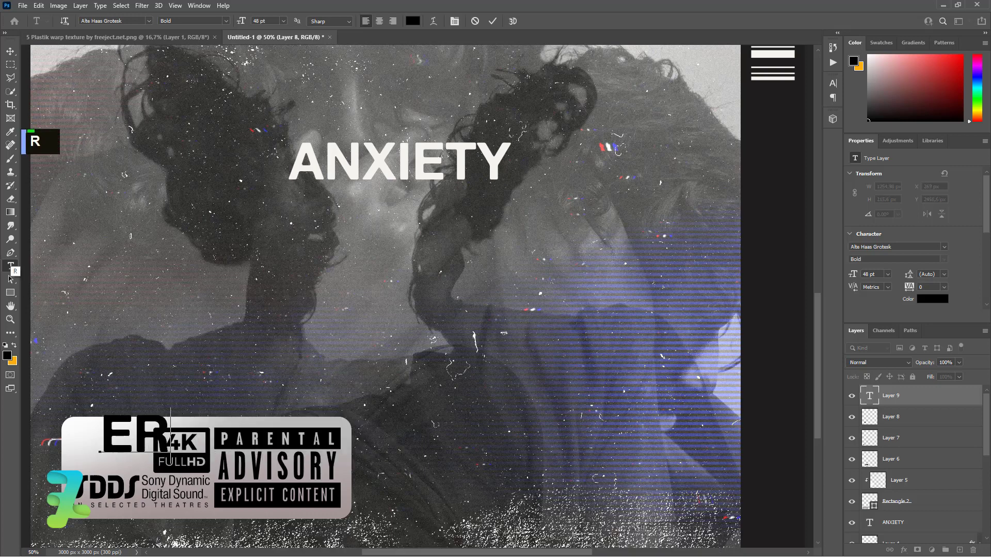
Step: Move the ER text beside the 4K symbol above the SDDS logo and scale it to about 108%
{"action": "left_click", "coordinate": [10, 51]}
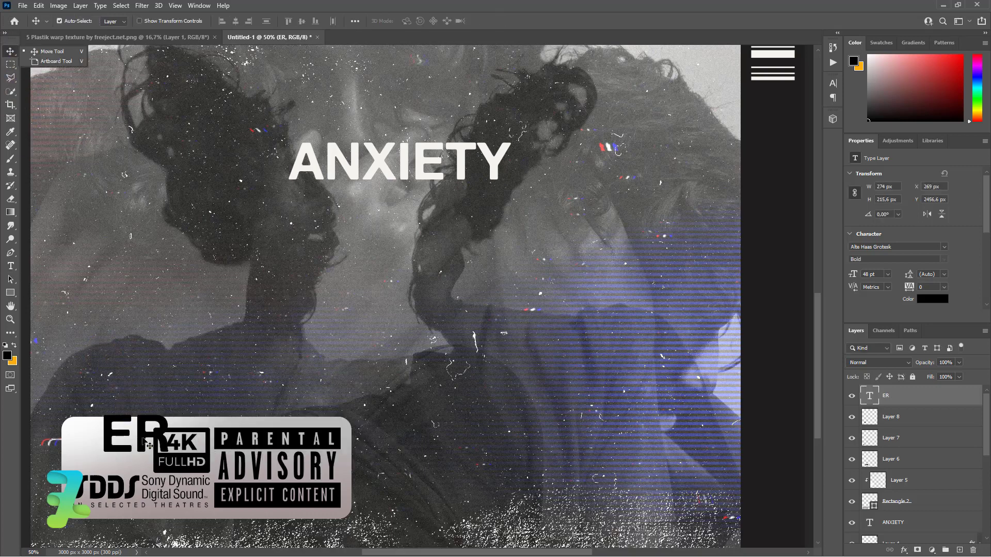
{"action": "left_click_drag", "start_coordinate": [144, 443], "coordinate": [120, 453]}
{"action": "key", "text": "Right"}
{"action": "key", "text": "Right"}
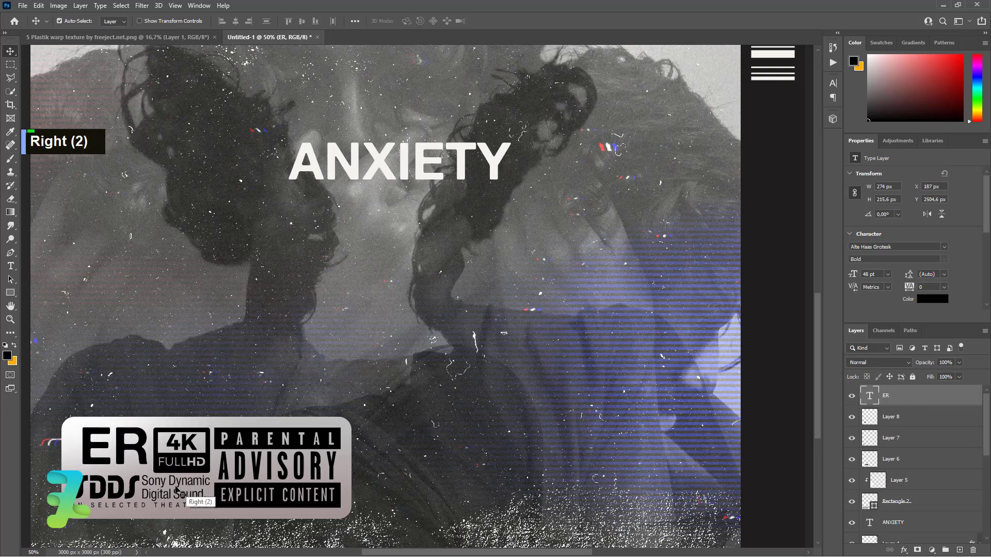
{"action": "key", "text": "ctrl+t"}
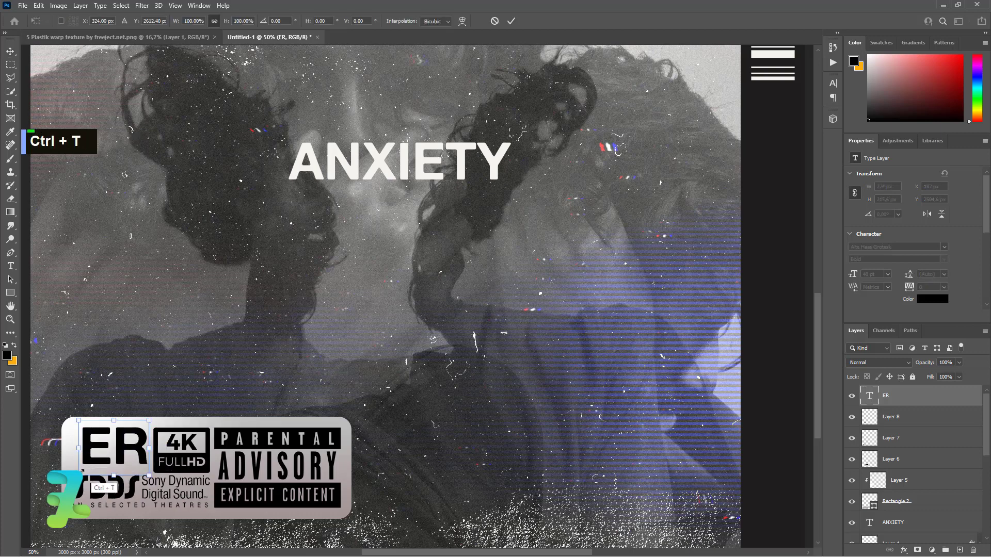
{"action": "mouse_move", "coordinate": [79, 475]}
{"action": "left_mouse_down"}
{"action": "mouse_move", "coordinate": [66, 486]}
{"action": "mouse_move", "coordinate": [73, 480]}
{"action": "left_mouse_up"}
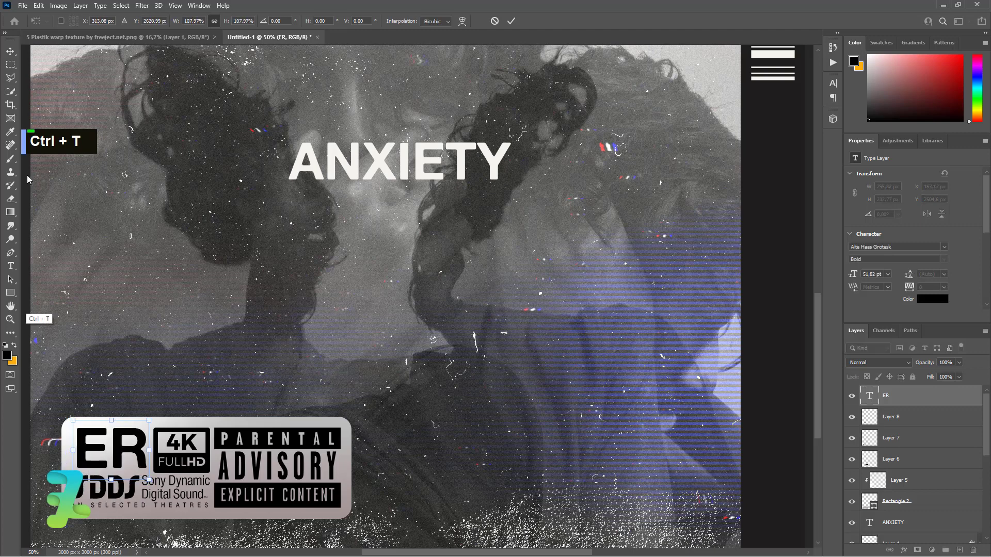
{"action": "left_click", "coordinate": [11, 52]}
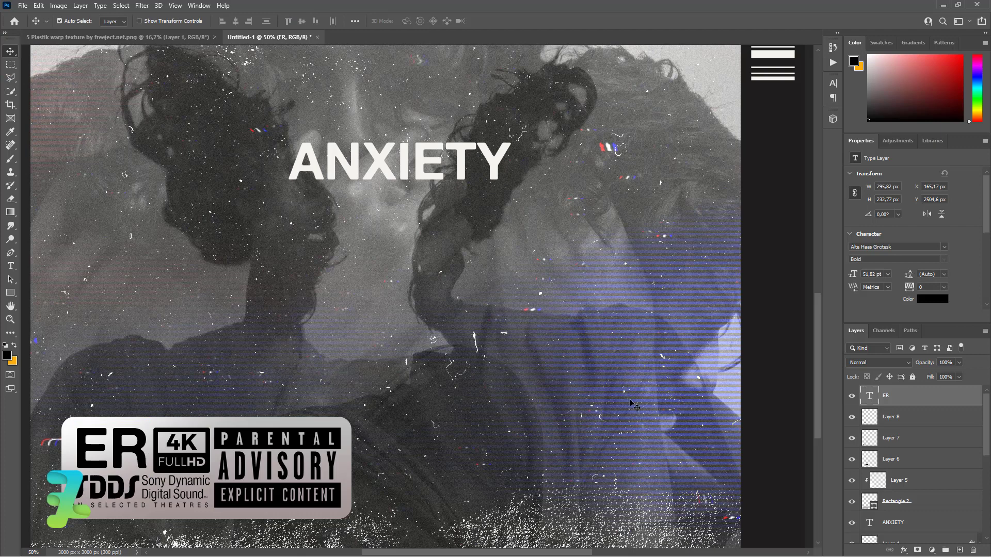
Step: Group the ER text with the three symbol layers and toggle the group's visibility to check its contents
{"action": "scroll", "coordinate": [632, 405], "scroll_direction": "up", "scroll_amount": 2}
{"action": "scroll", "coordinate": [651, 407], "scroll_direction": "down", "scroll_amount": 3}
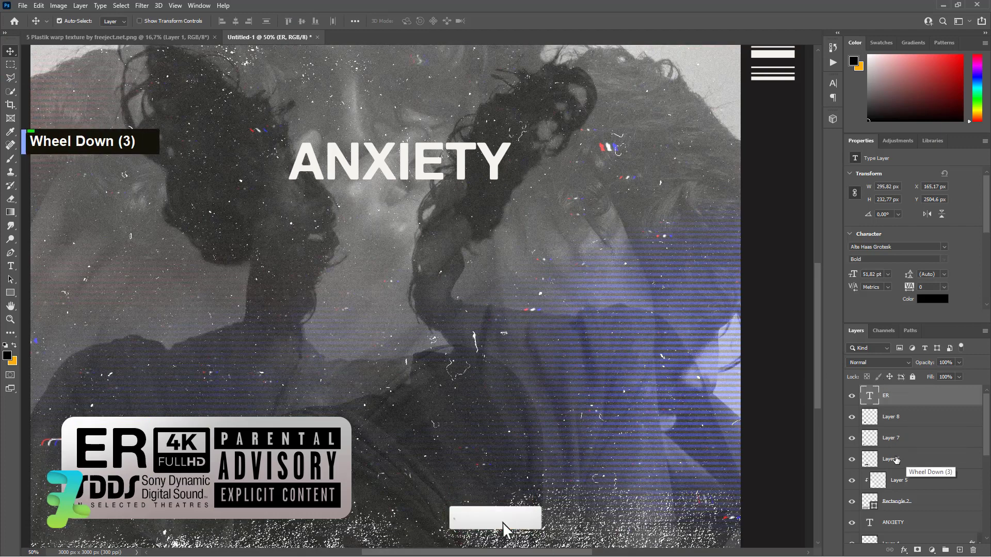
{"action": "left_click", "coordinate": [896, 459], "text": "shift"}
{"action": "key", "text": "ctrl+g"}
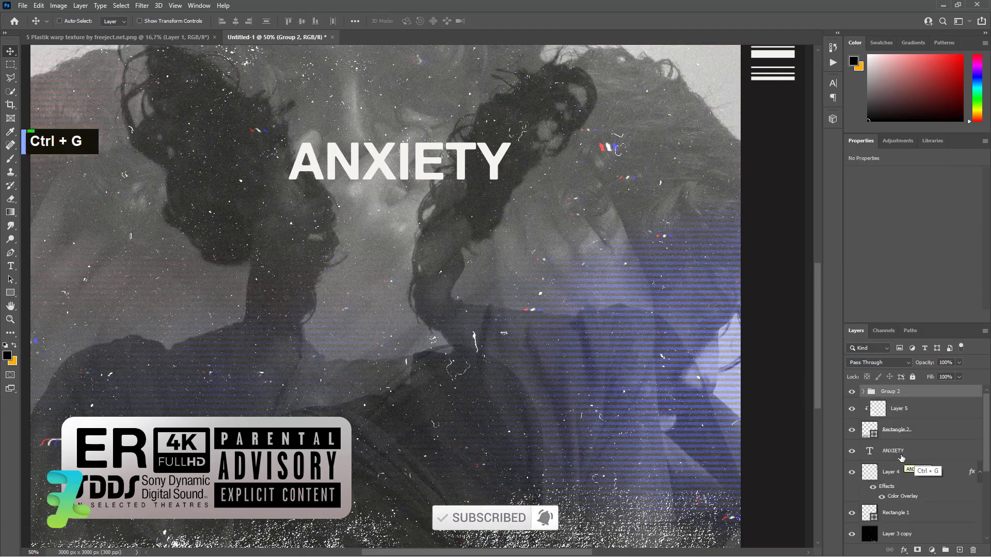
{"action": "left_click", "coordinate": [851, 391]}
{"action": "left_click", "coordinate": [851, 391]}
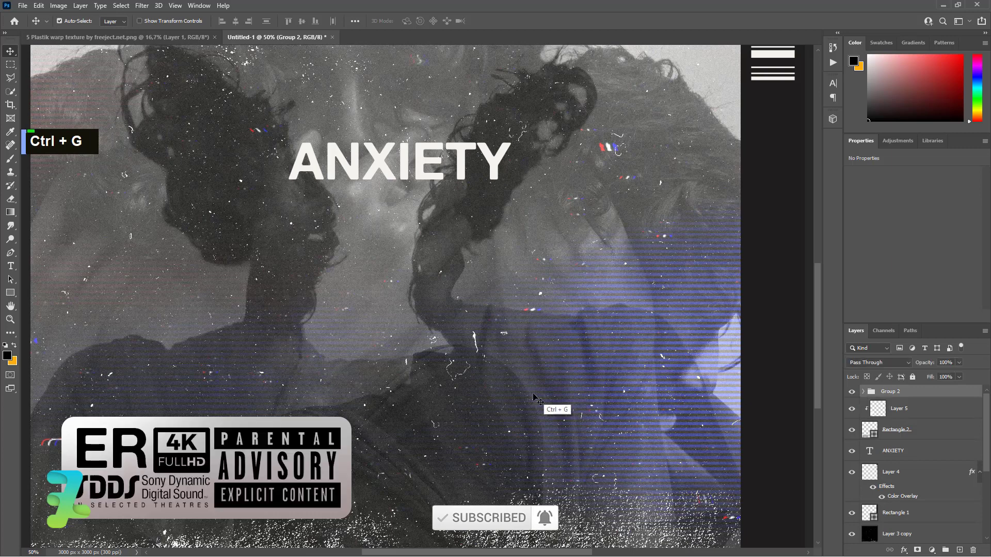
Step: Scale the group of symbols down to about 93.8% around its centre inside the label
{"action": "key", "text": "ctrl+t"}
{"action": "left_click_drag", "start_coordinate": [339, 426], "coordinate": [330, 428]}
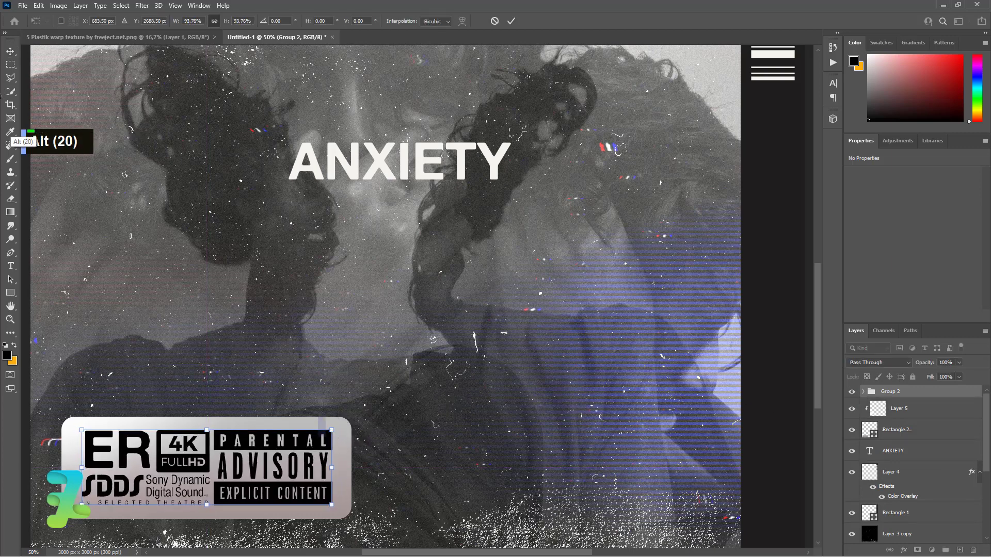
{"action": "left_click", "coordinate": [11, 51]}
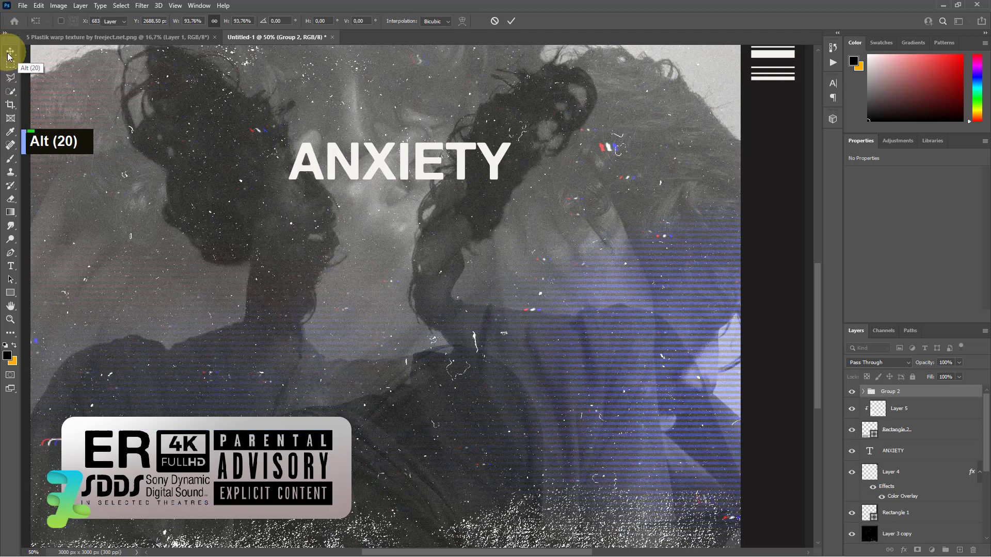
Step: Load the gradient rectangle's outline as a selection and centre the symbol group in it vertically and horizontally
{"action": "left_click", "coordinate": [870, 430], "text": "ctrl"}
{"action": "left_click", "coordinate": [303, 21]}
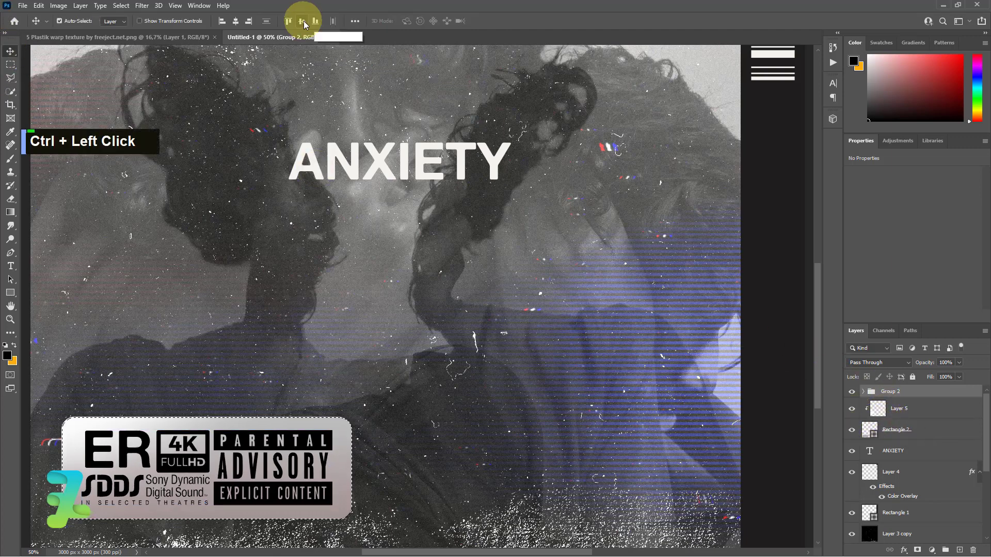
{"action": "left_click", "coordinate": [240, 22]}
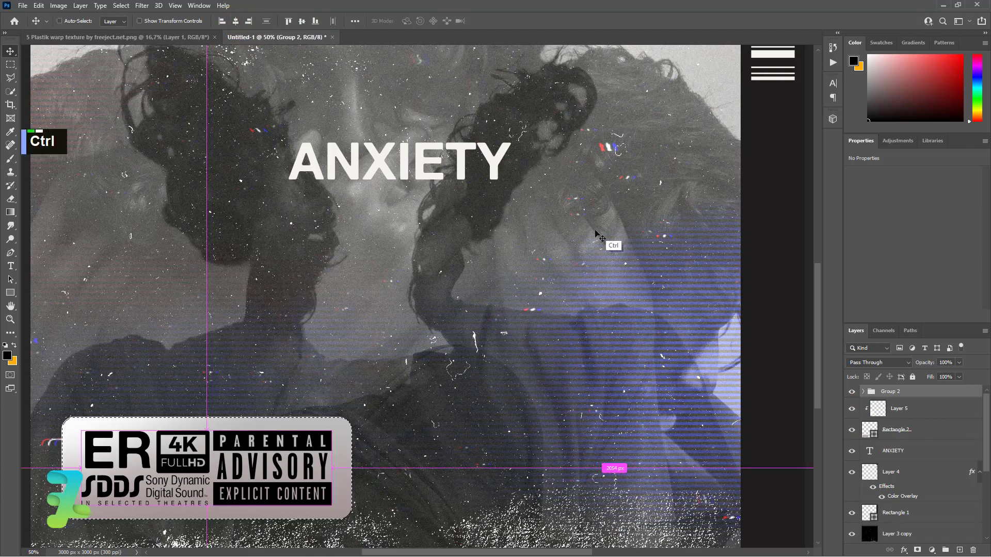
Step: Clear the selection and set the foreground colour to #f5f3ec for the type
{"action": "key", "text": "ctrl+d"}
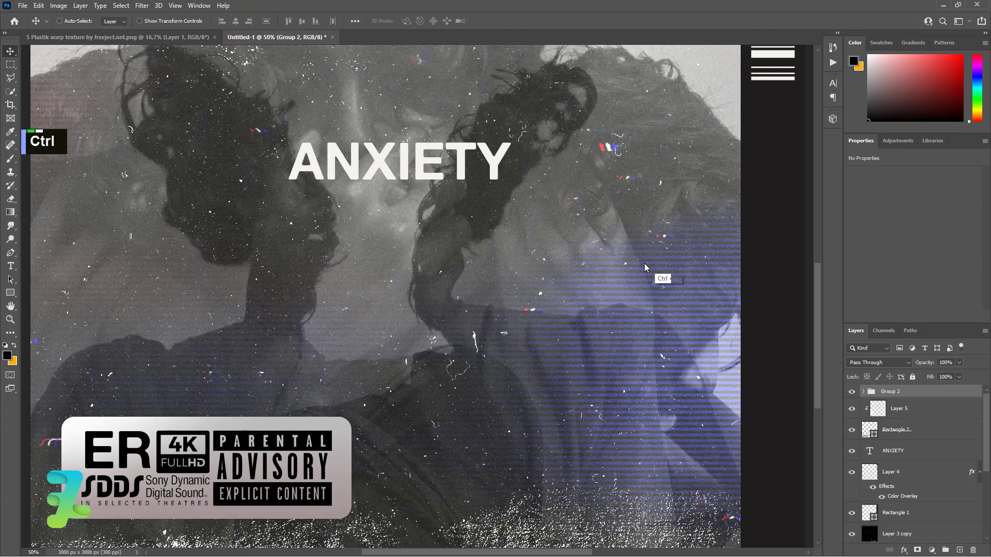
{"action": "key", "text": "ctrl+minus"}
{"action": "key", "text": "ctrl+minus"}
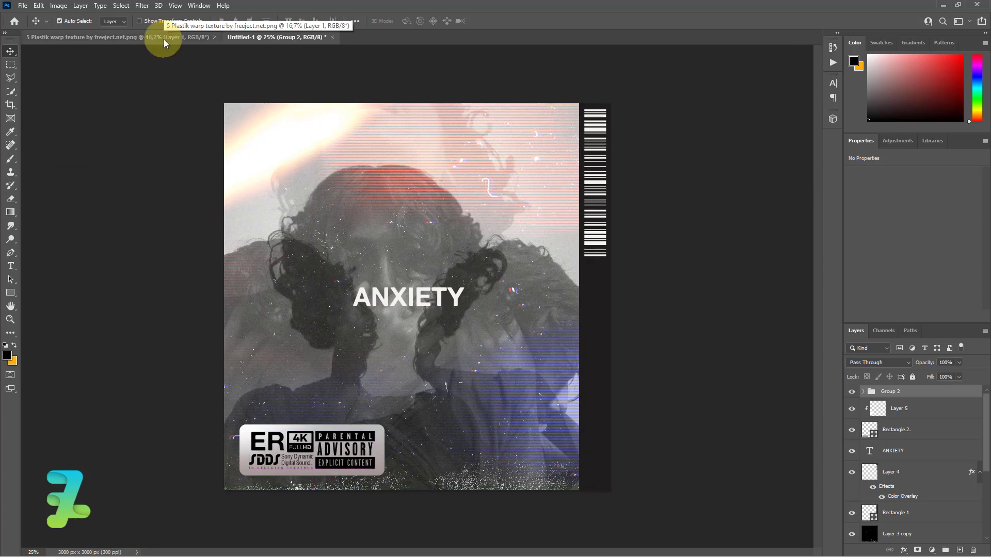
{"action": "left_click", "coordinate": [10, 266]}
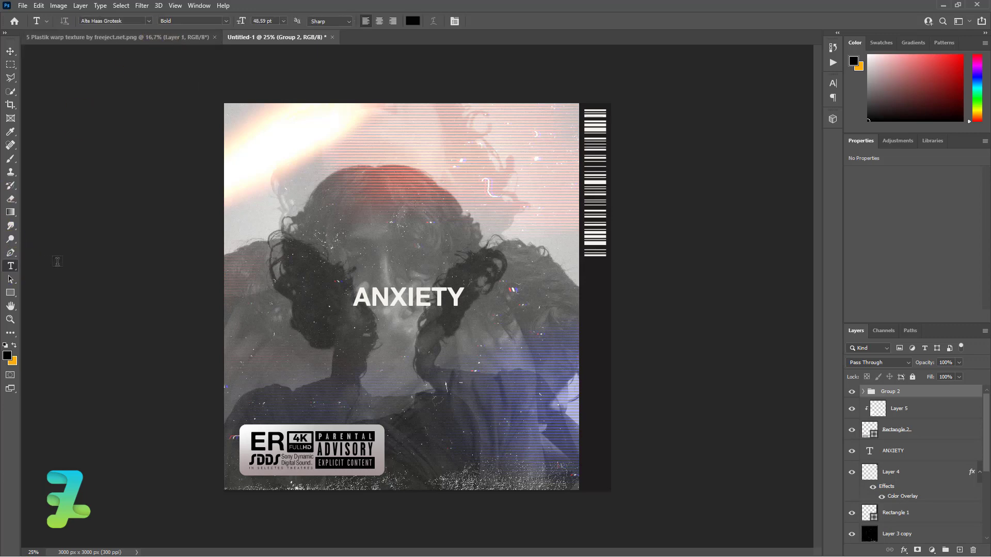
{"action": "left_click", "coordinate": [7, 355]}
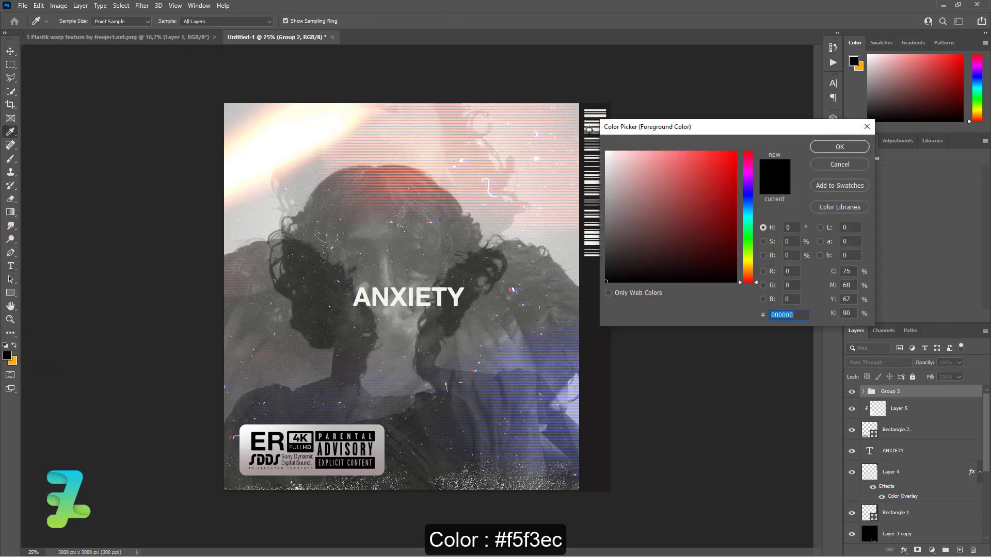
{"action": "type", "text": "f5f3ec"}
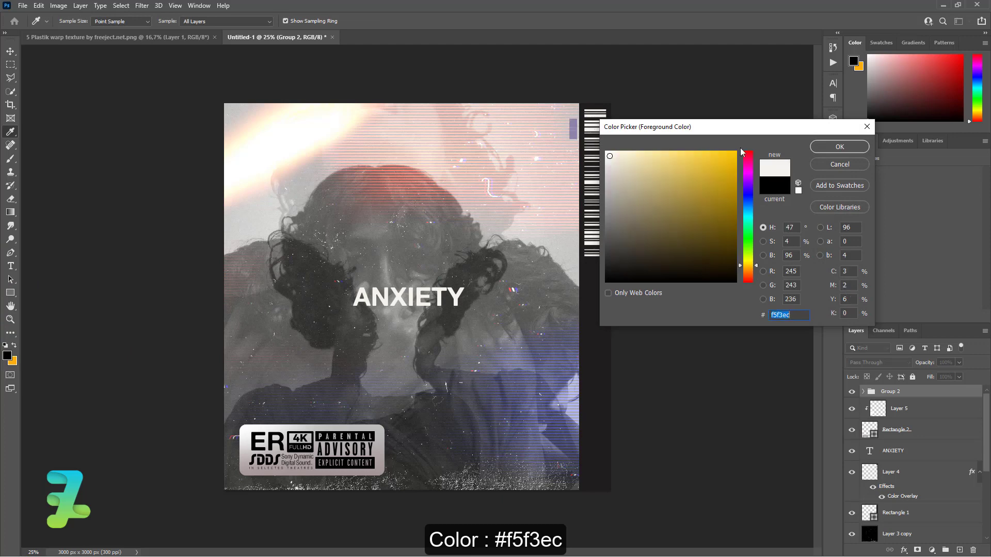
{"action": "left_click", "coordinate": [816, 149]}
Step: Above the barcode layer, add the pasted anxiety definition as a new text layer in Alte Haas Grotesk Bold at 11 pt
{"action": "scroll", "coordinate": [795, 428], "scroll_direction": "down", "scroll_amount": 4}
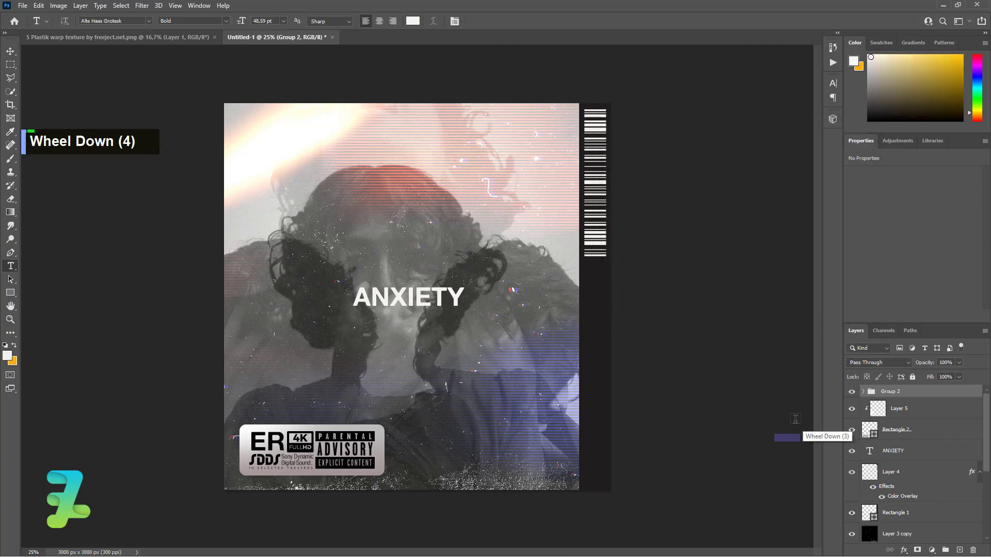
{"action": "left_click", "coordinate": [901, 473]}
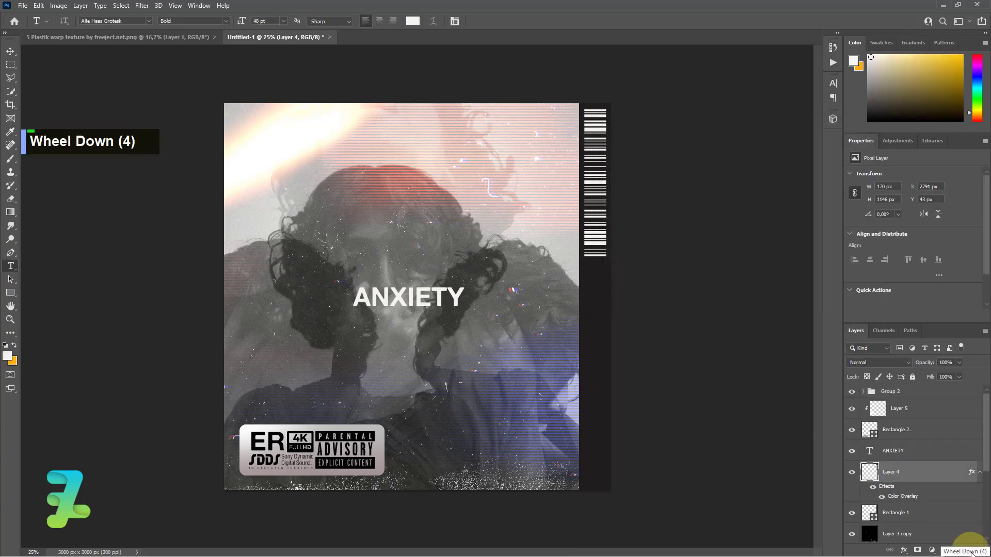
{"action": "left_click", "coordinate": [960, 550]}
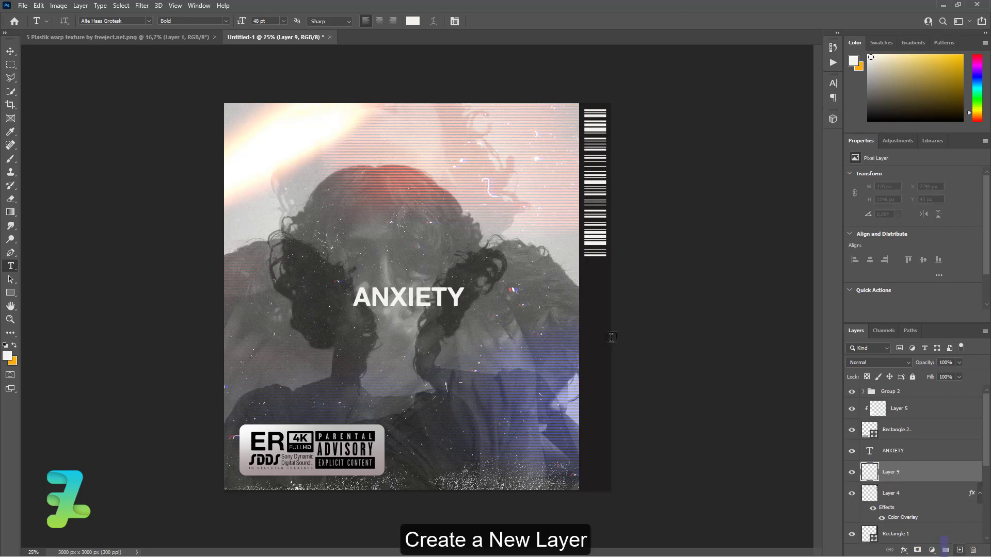
{"action": "left_click", "coordinate": [554, 314]}
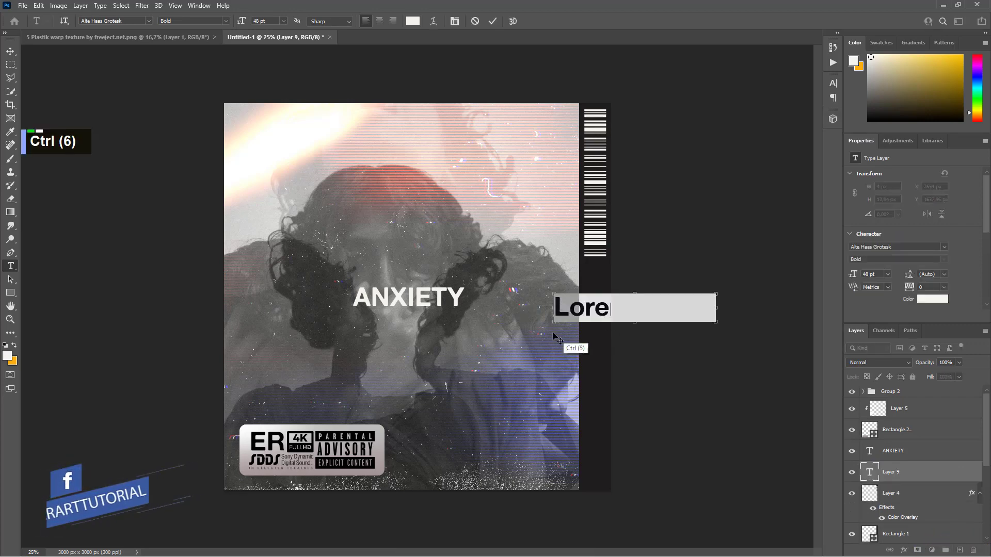
{"action": "key", "text": "ctrl+v"}
{"action": "key", "text": "ctrl+a"}
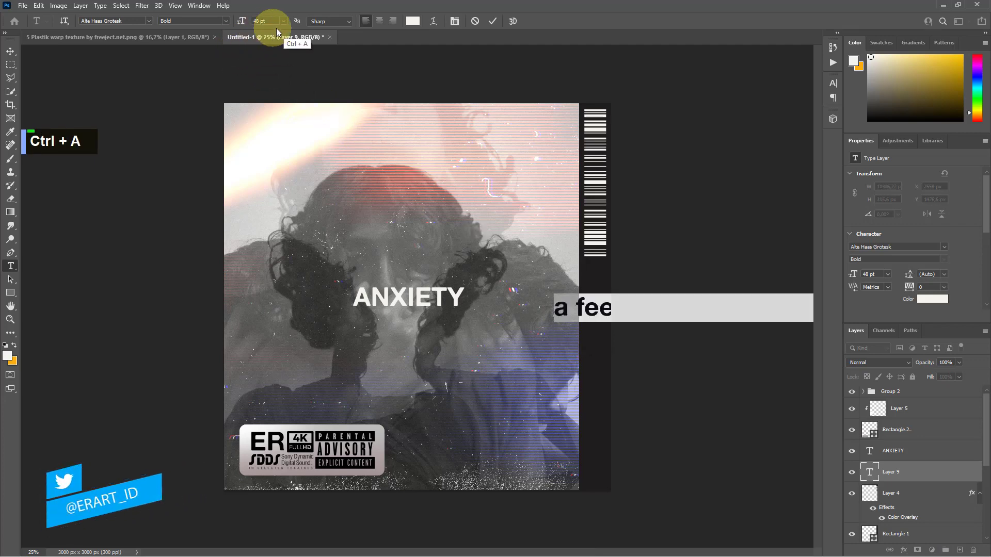
{"action": "left_click", "coordinate": [283, 21]}
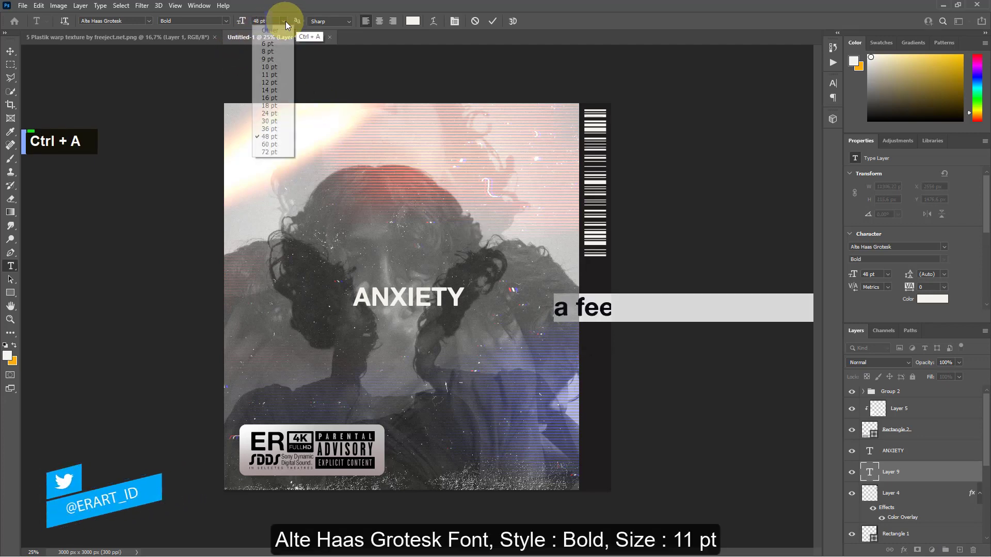
{"action": "left_click", "coordinate": [271, 74]}
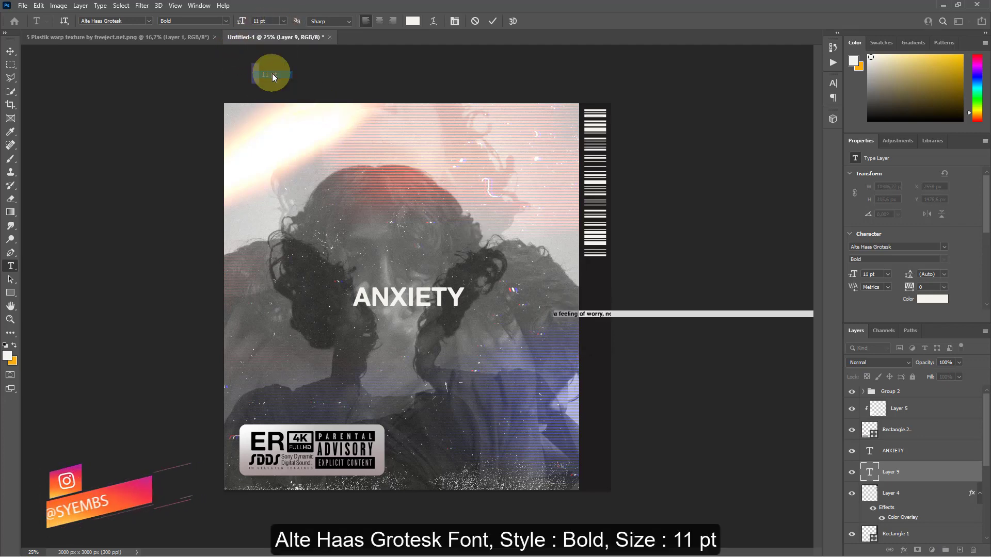
Step: Rotate the definition text by -90° and move it into the dark strip beside the portrait
{"action": "left_click", "coordinate": [10, 51]}
{"action": "left_click_drag", "start_coordinate": [594, 313], "coordinate": [389, 317]}
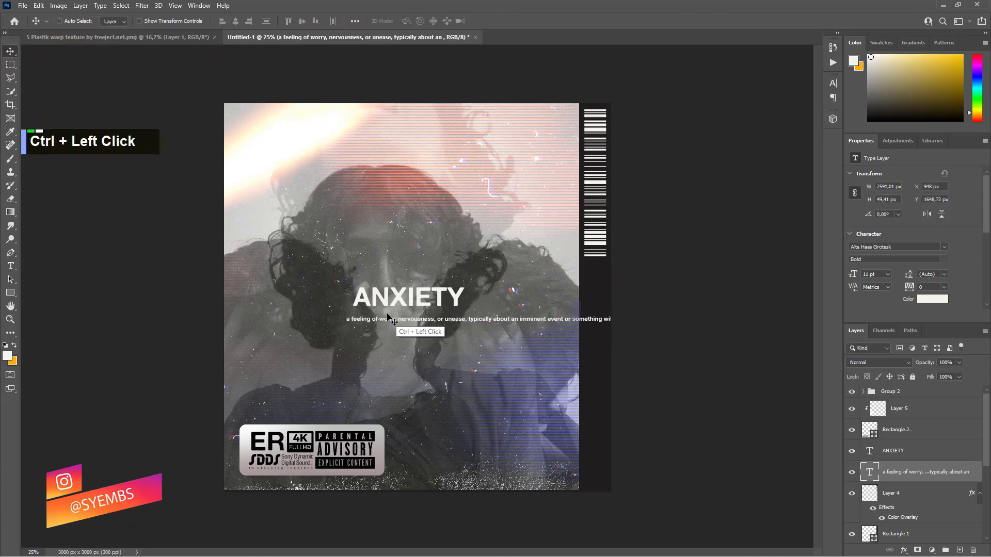
{"action": "key", "text": "ctrl+t"}
{"action": "left_click_drag", "start_coordinate": [692, 323], "coordinate": [518, 179]}
{"action": "left_click", "coordinate": [11, 51]}
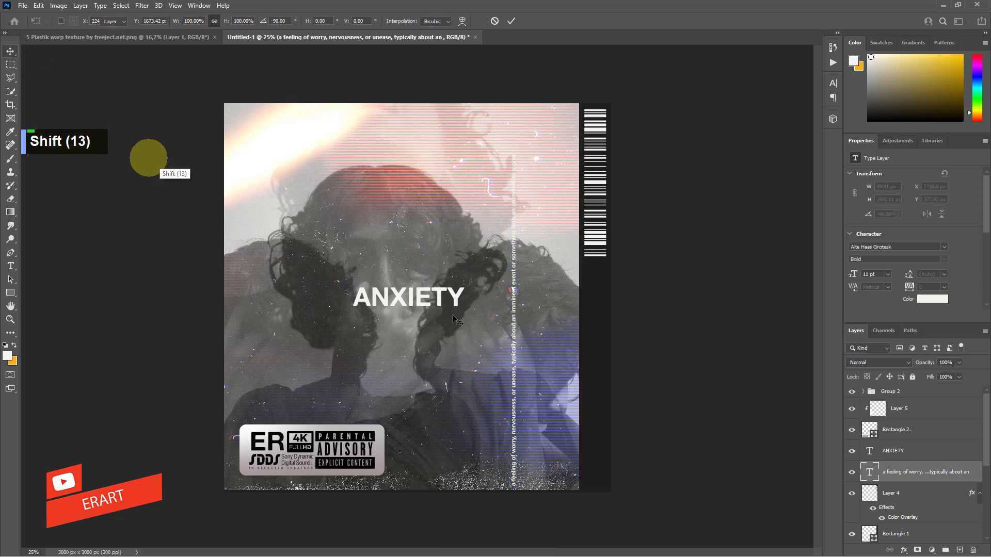
{"action": "left_click_drag", "start_coordinate": [516, 364], "coordinate": [587, 365]}
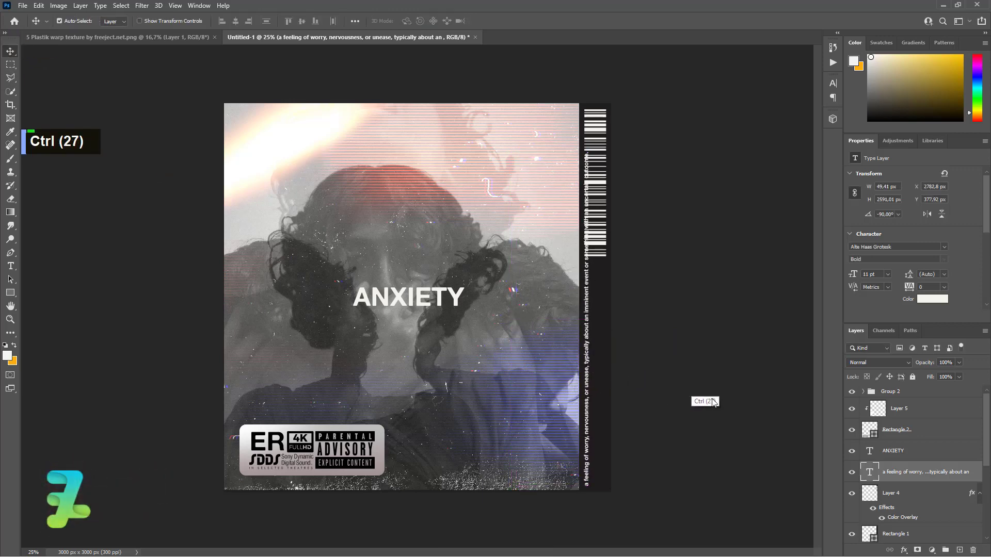
Step: Break the definition text after "imminent event or" so it runs in two lines below the barcode, and nudge it slightly right
{"action": "double_click", "coordinate": [869, 472]}
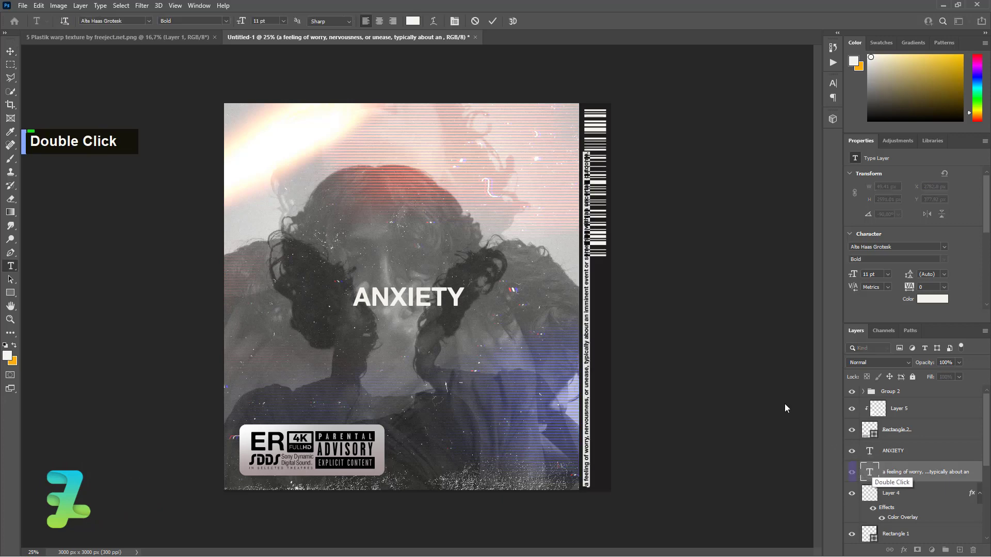
{"action": "left_click", "coordinate": [588, 263]}
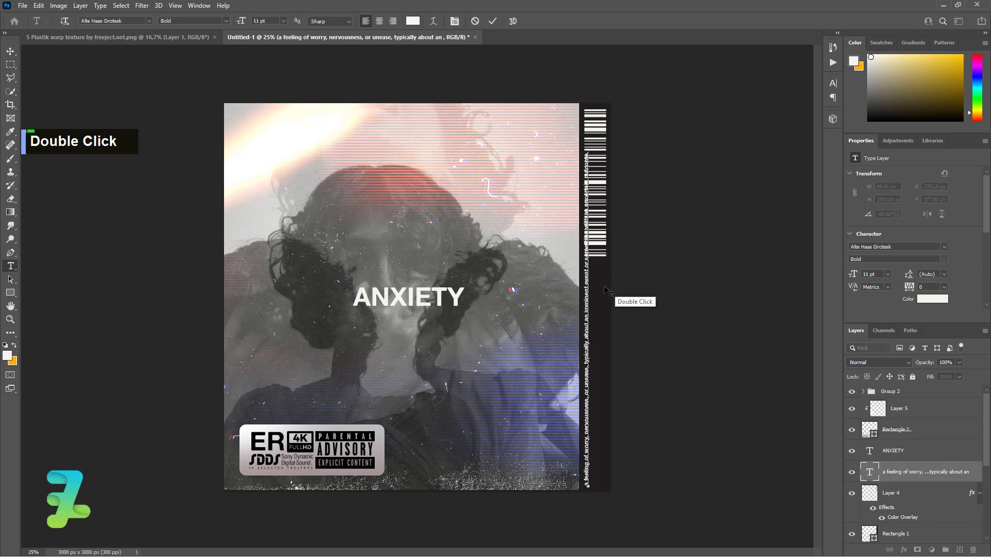
{"action": "key", "text": "Return"}
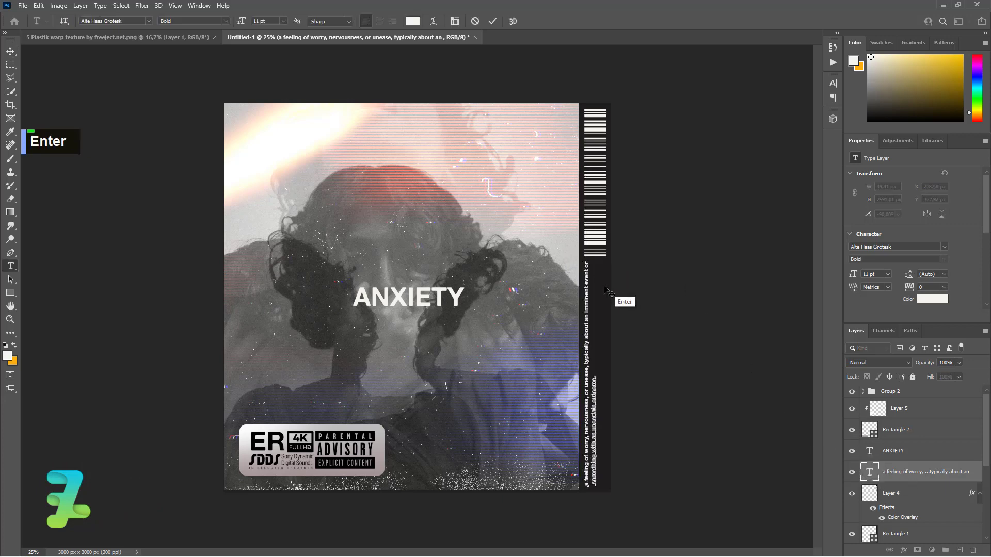
{"action": "left_click", "coordinate": [10, 52]}
{"action": "key", "text": "Right"}
{"action": "key", "text": "Left"}
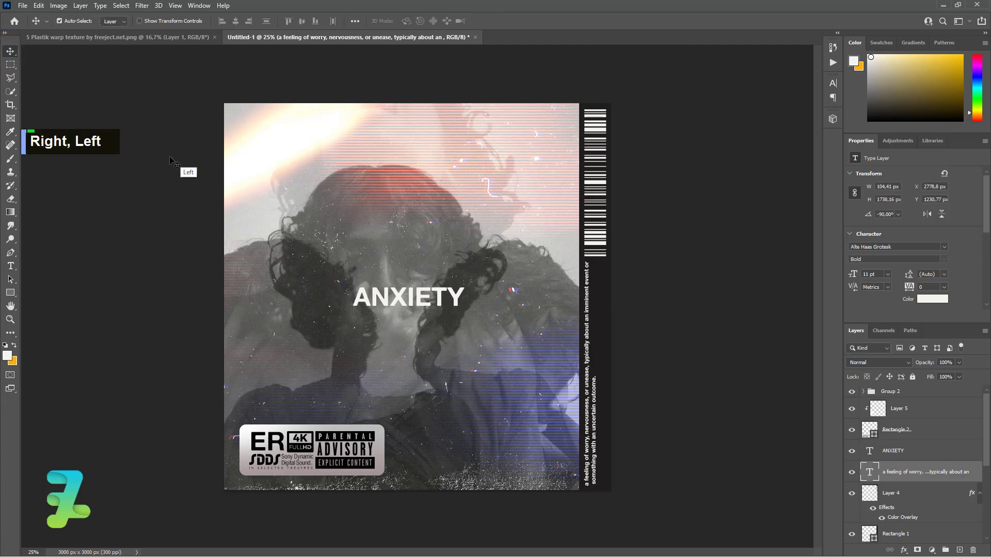
{"action": "key", "text": "Right"}
{"action": "key", "text": "Right"}
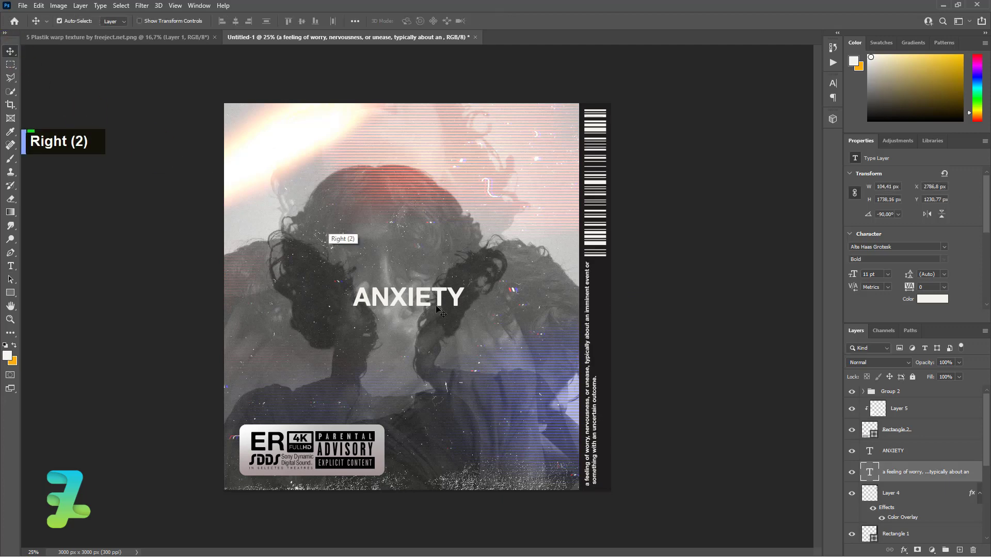
Step: Remove the leading space before "something" on the definition's second line and check the text's position in the strip
{"action": "double_click", "coordinate": [869, 472]}
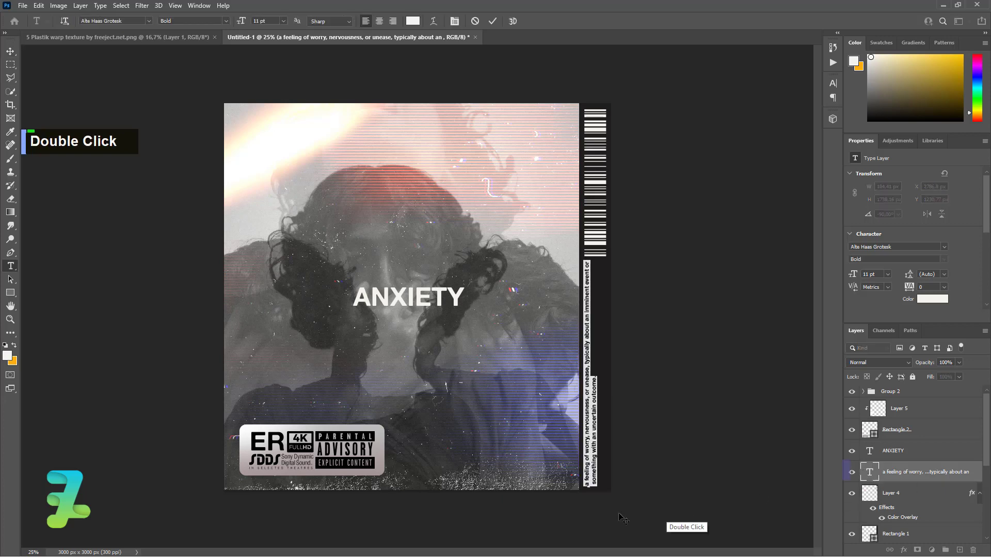
{"action": "left_click", "coordinate": [588, 485]}
{"action": "key", "text": "BackSpace"}
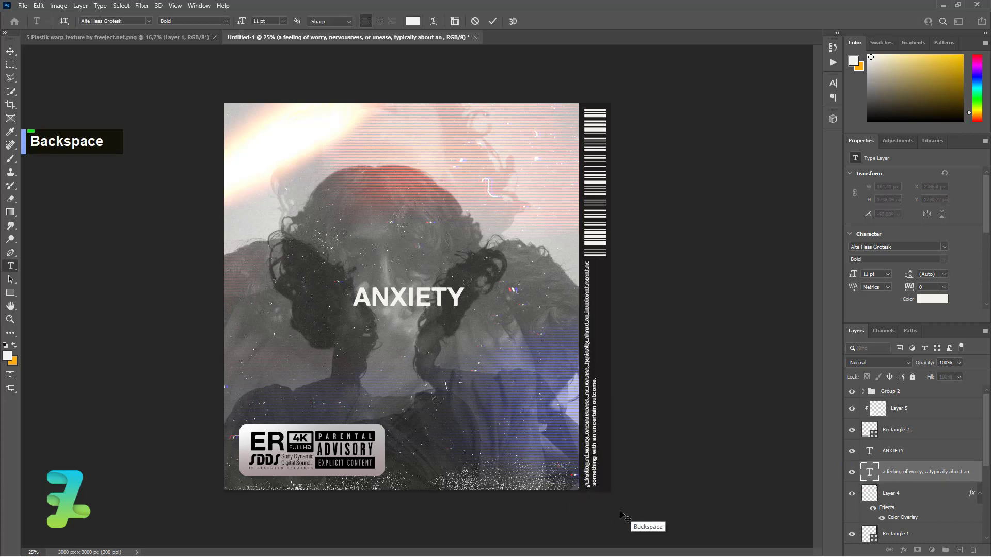
{"action": "left_click", "coordinate": [9, 65]}
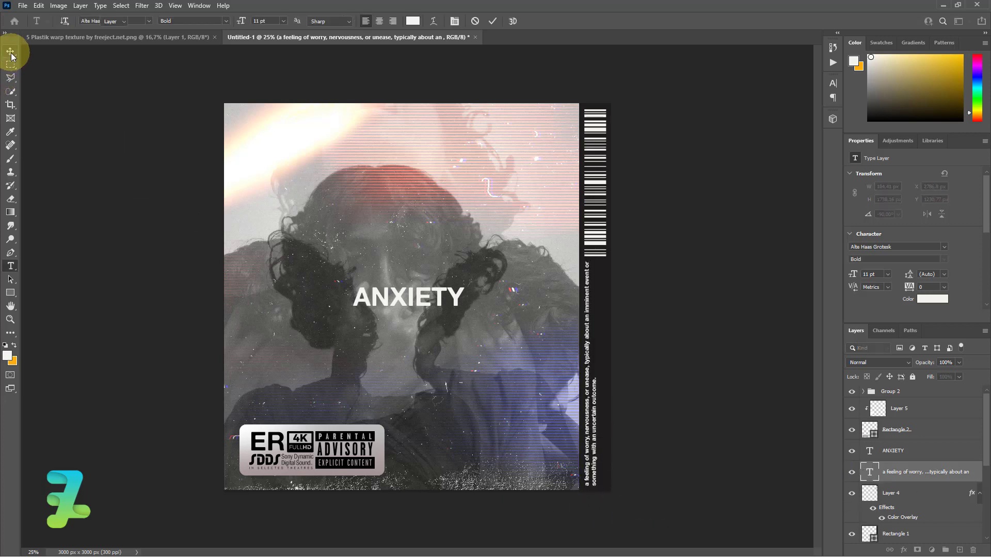
{"action": "left_click", "coordinate": [10, 53]}
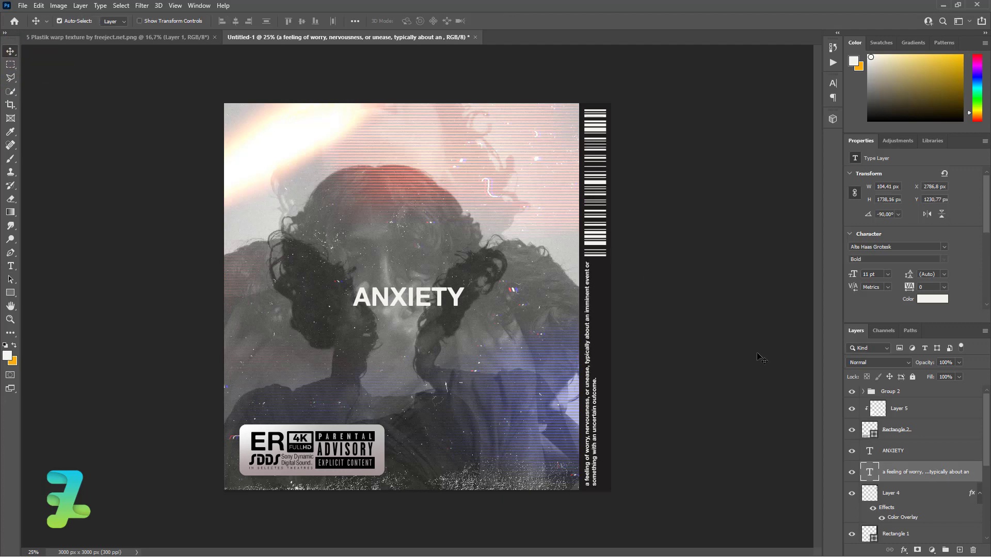
{"action": "key", "text": "Right"}
{"action": "key", "text": "Left"}
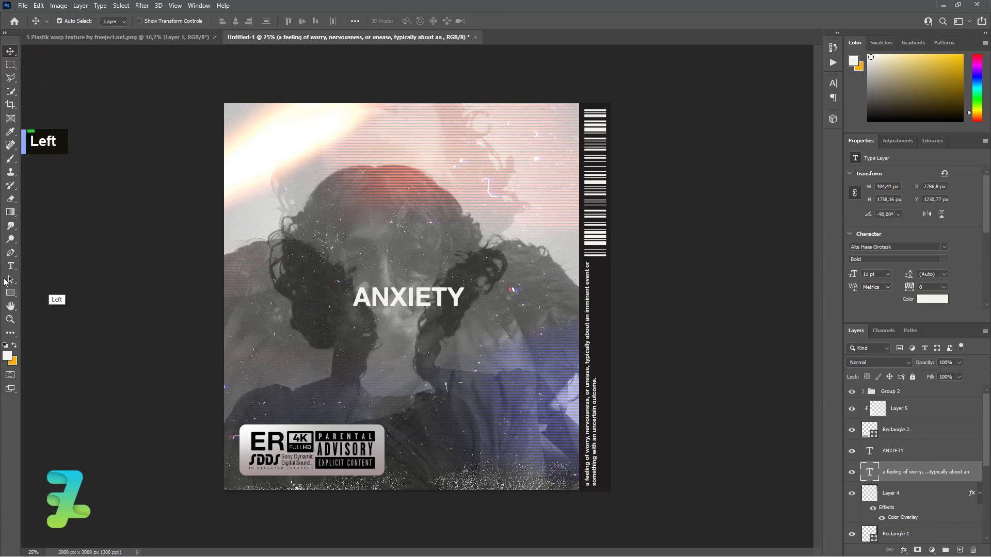
Step: On a new layer, draw a #f5f3ec rectangle about 32 x 844 px in the gap between "outcome." and the barcode
{"action": "right_click", "coordinate": [10, 293]}
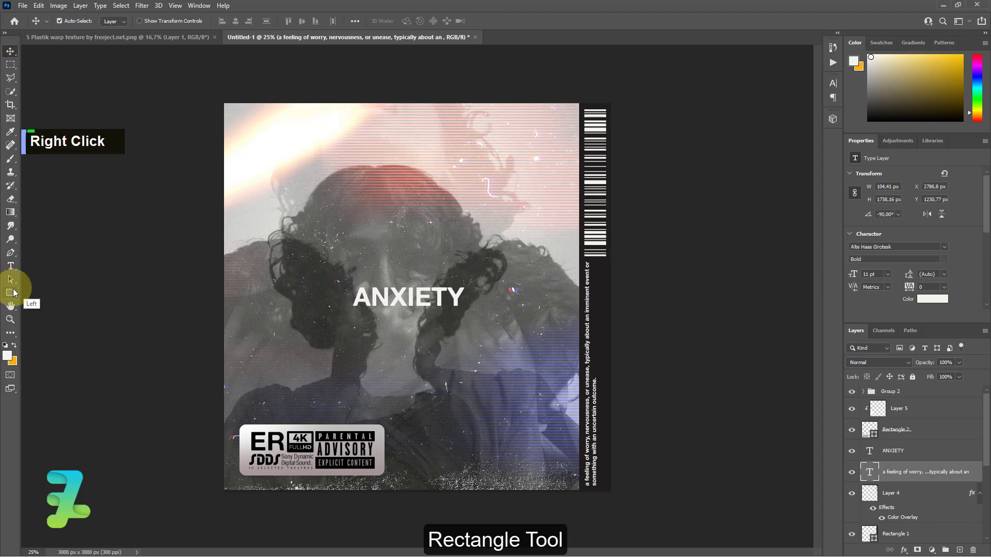
{"action": "left_click", "coordinate": [7, 357]}
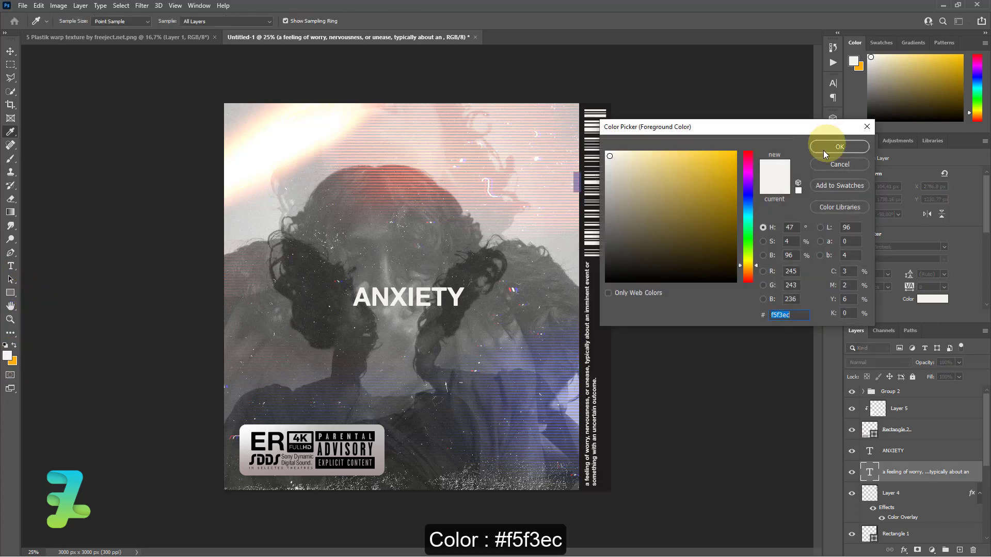
{"action": "left_click", "coordinate": [839, 147]}
{"action": "left_click", "coordinate": [960, 551]}
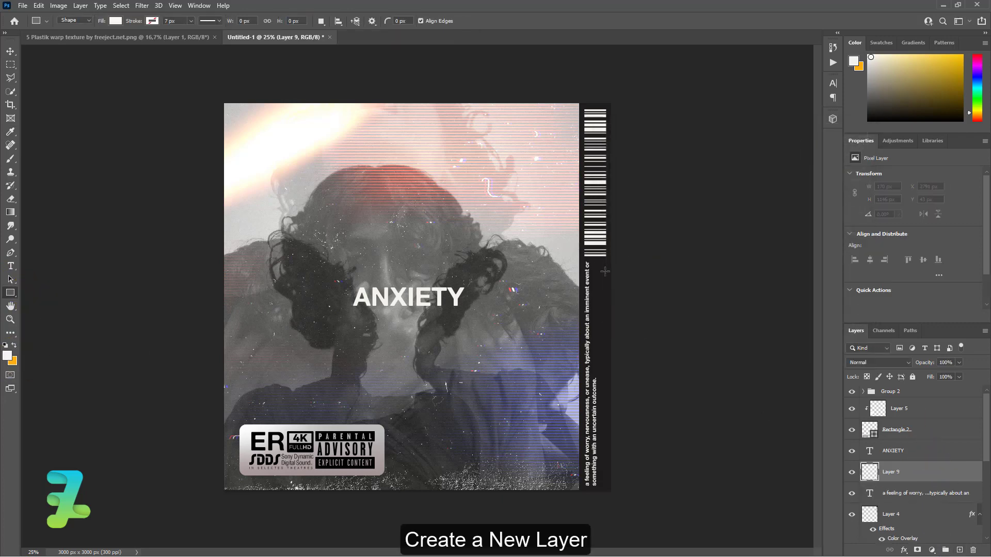
{"action": "left_click_drag", "start_coordinate": [593, 298], "coordinate": [597, 375]}
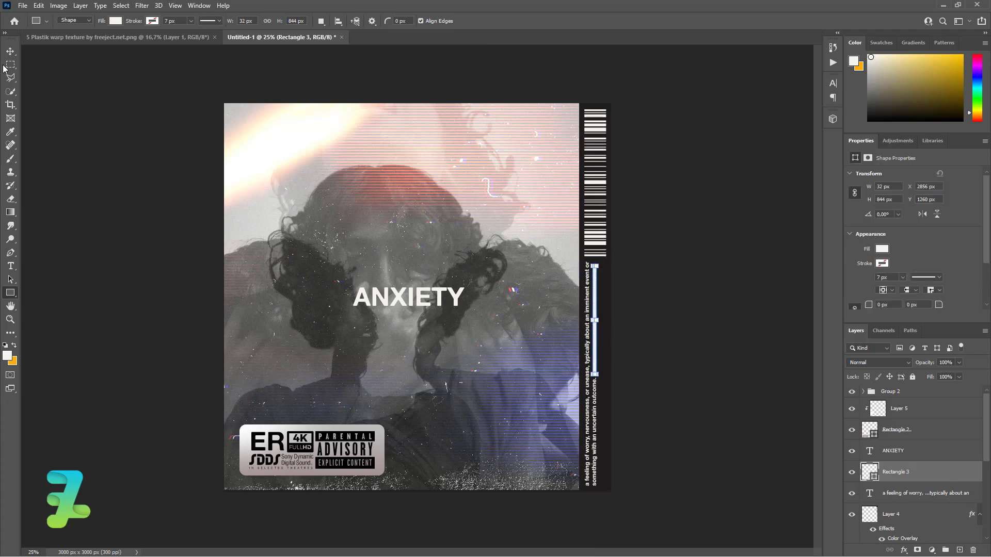
Step: Nudge the thin rectangle 4 px to the left to line it up with the definition's second line
{"action": "left_click", "coordinate": [10, 51]}
{"action": "key", "text": "ctrl+equal"}
{"action": "key", "text": "ctrl+equal"}
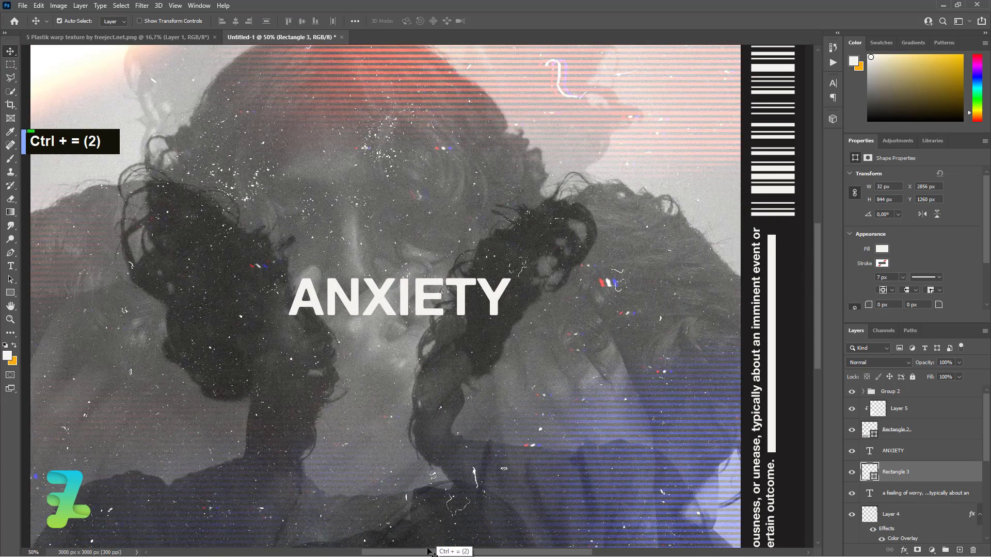
{"action": "left_click_drag", "start_coordinate": [428, 551], "coordinate": [504, 550]}
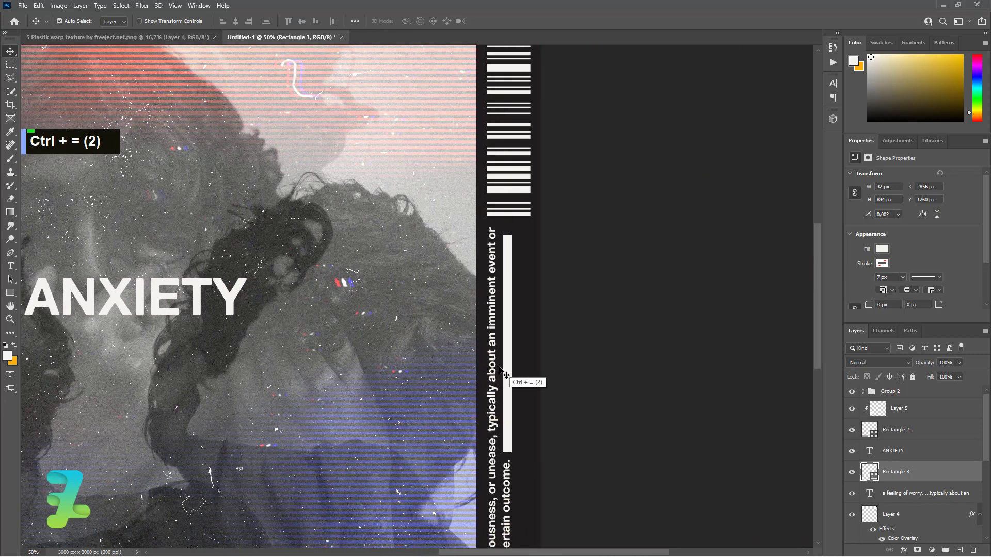
{"action": "key", "text": "Left"}
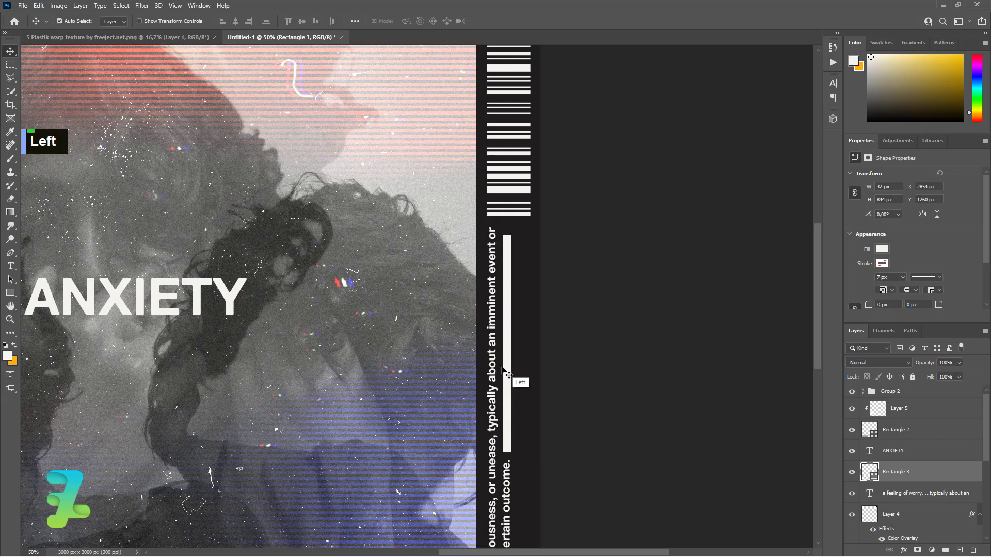
{"action": "key", "text": "Left"}
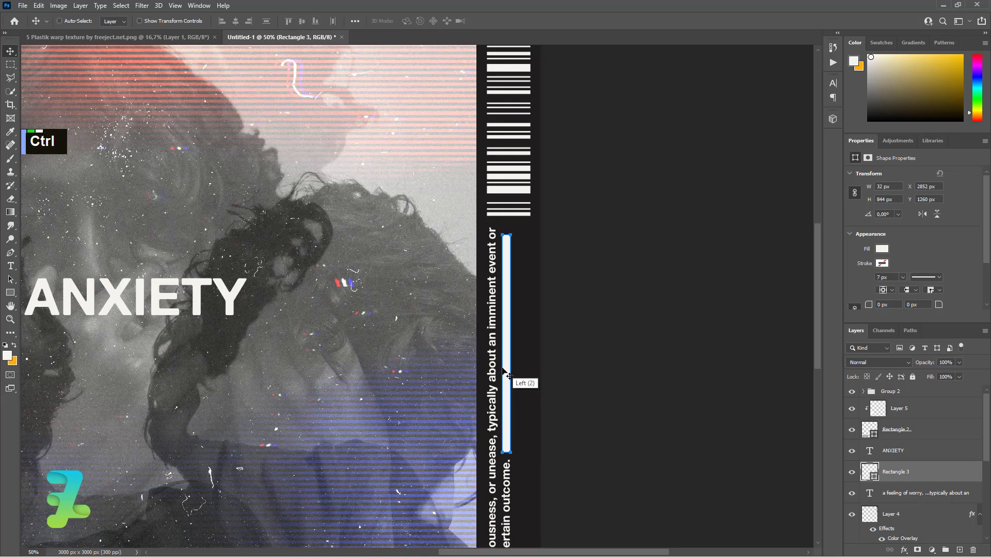
Step: Stretch the thin rectangle upward to about 103.44% height so it ends level with the definition's first line
{"action": "key", "text": "ctrl+t"}
{"action": "left_click_drag", "start_coordinate": [506, 235], "coordinate": [507, 227]}
{"action": "key", "text": "Return"}
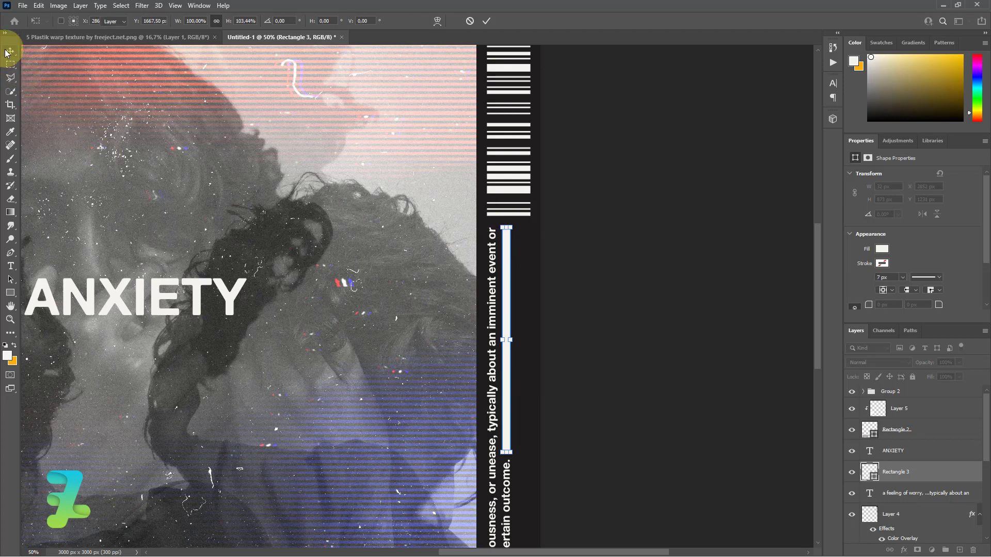
{"action": "left_click_drag", "start_coordinate": [816, 288], "coordinate": [808, 333]}
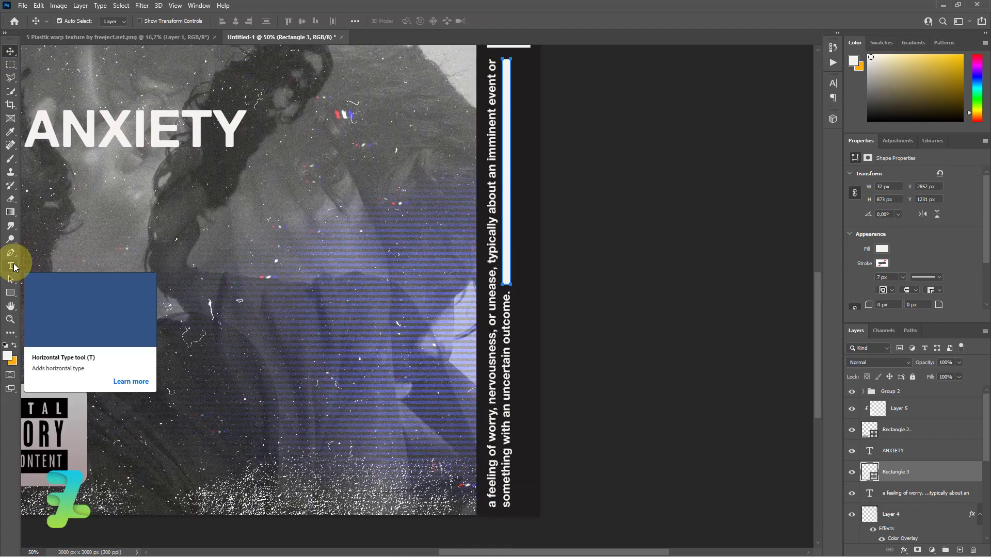
{"action": "left_click", "coordinate": [871, 494]}
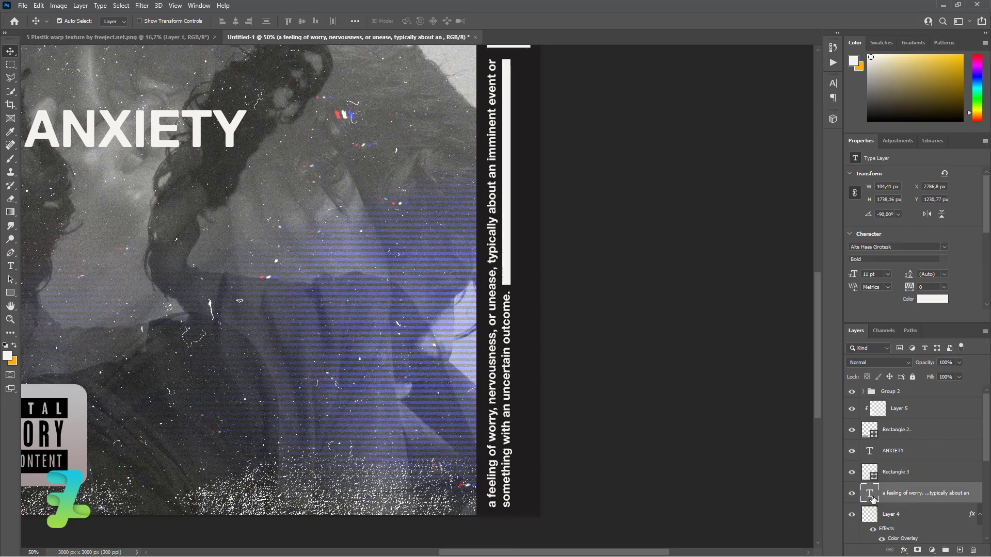
{"action": "key", "text": "ctrl+j"}
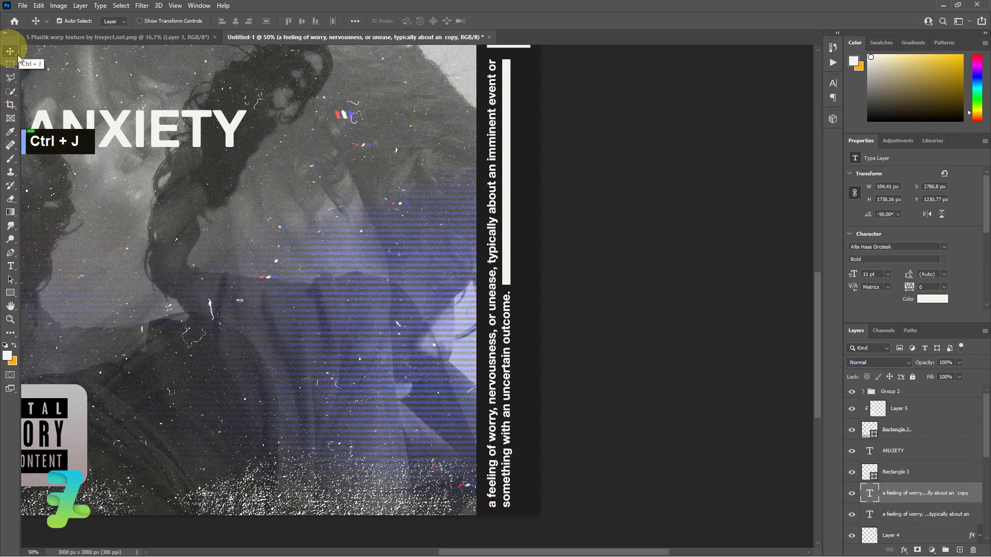
{"action": "mouse_move", "coordinate": [523, 352]}
{"action": "left_mouse_down"}
{"action": "mouse_move", "coordinate": [526, 334]}
{"action": "mouse_move", "coordinate": [533, 345]}
{"action": "left_mouse_up"}
{"action": "double_click", "coordinate": [868, 494]}
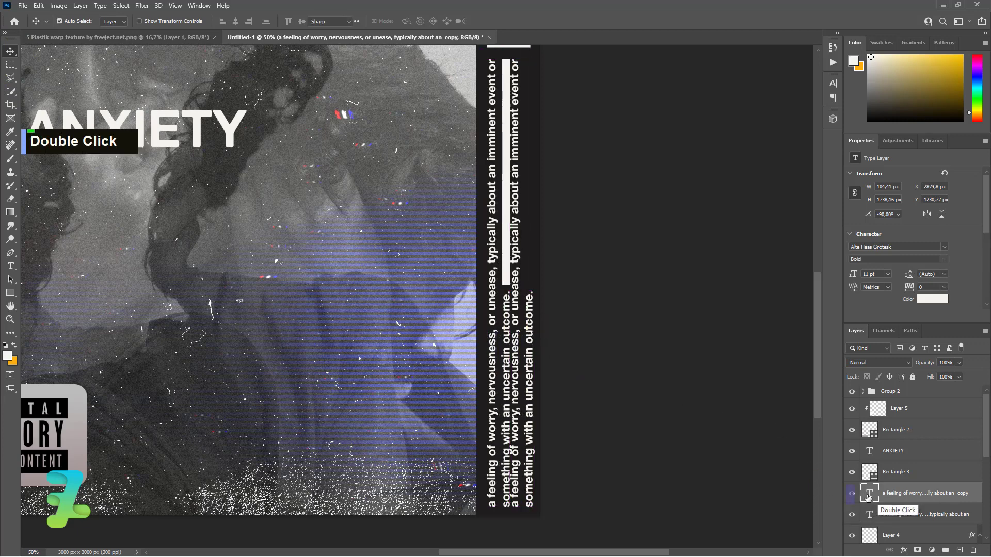
{"action": "type", "text": "23145"}
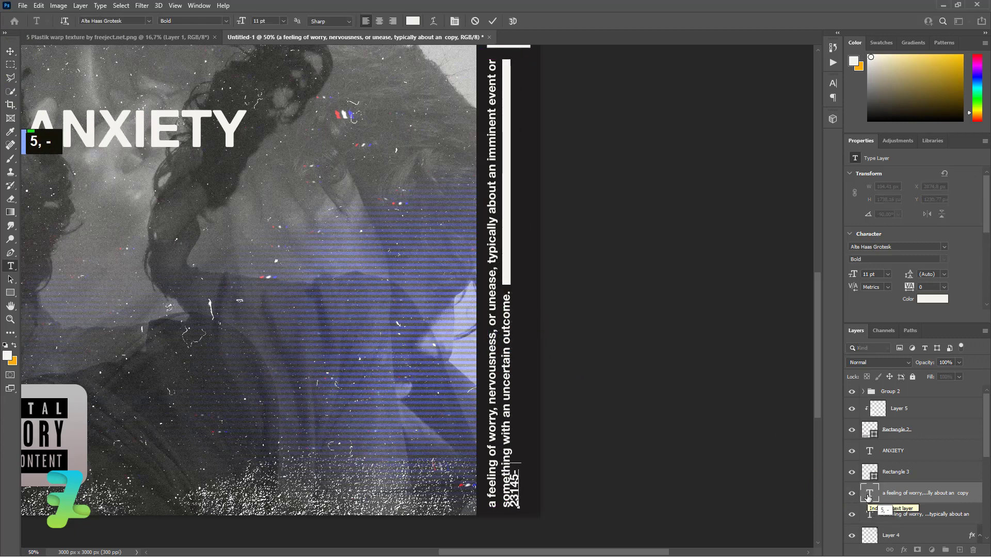
{"action": "type", "text": "-5123 -23 123"}
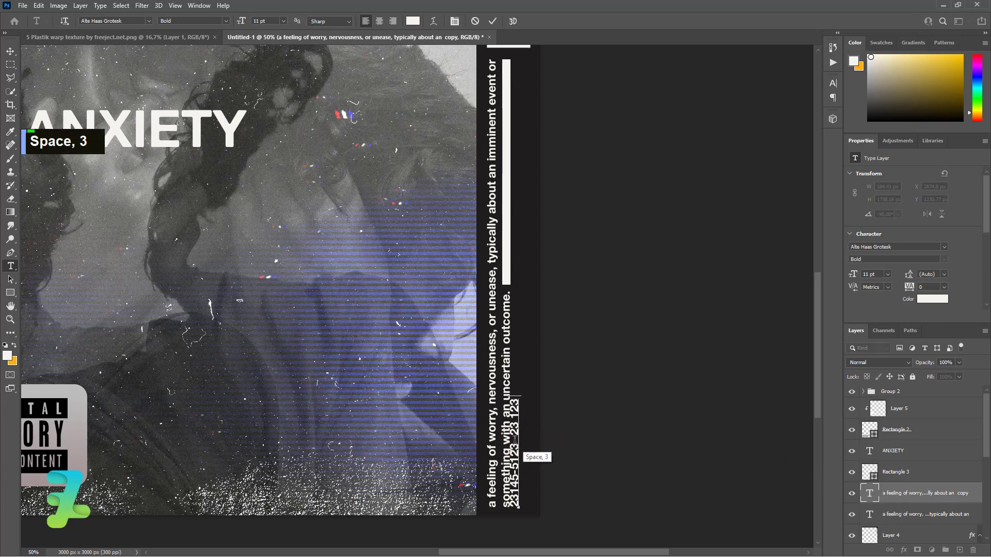
{"action": "key", "text": "Right"}
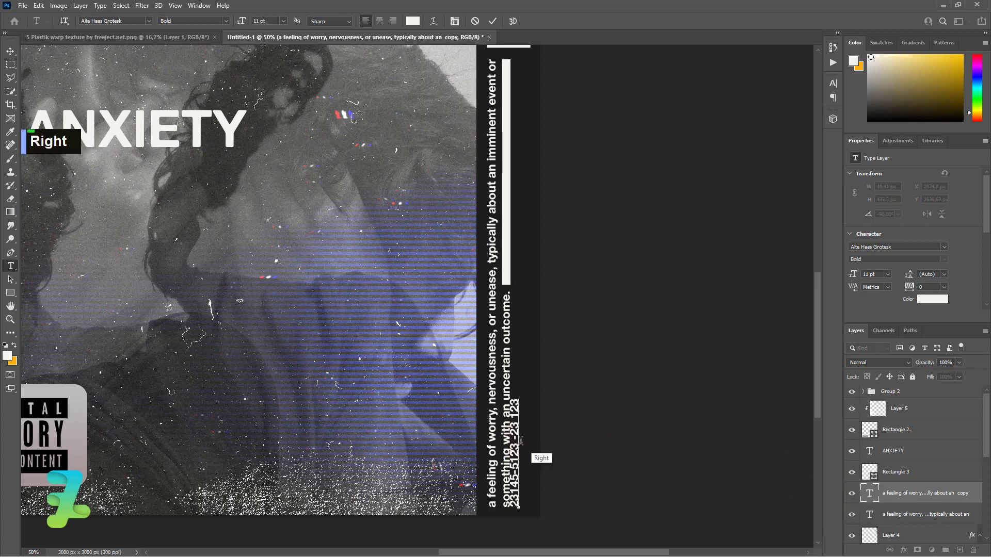
{"action": "key", "text": "BackSpace"}
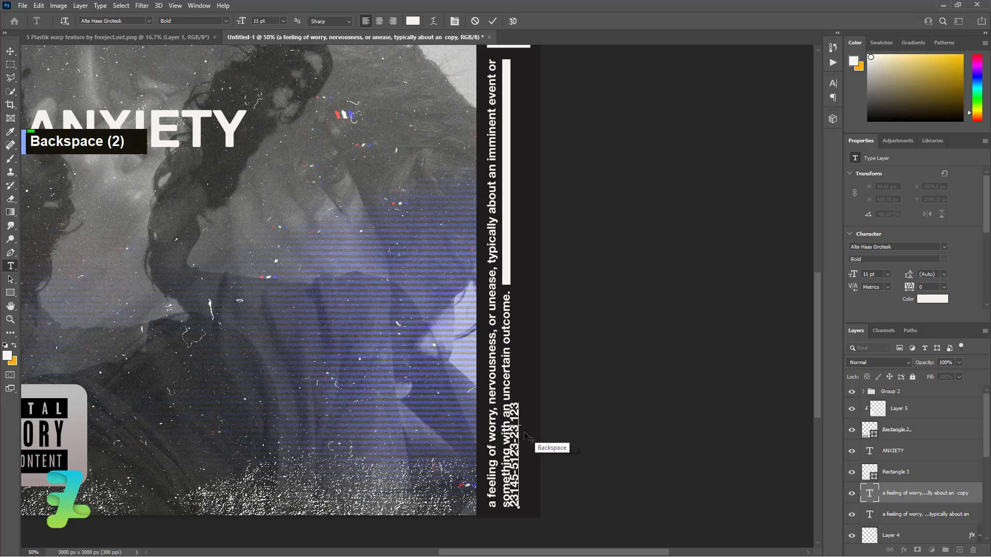
{"action": "type", "text": "-"}
{"action": "left_click", "coordinate": [10, 50]}
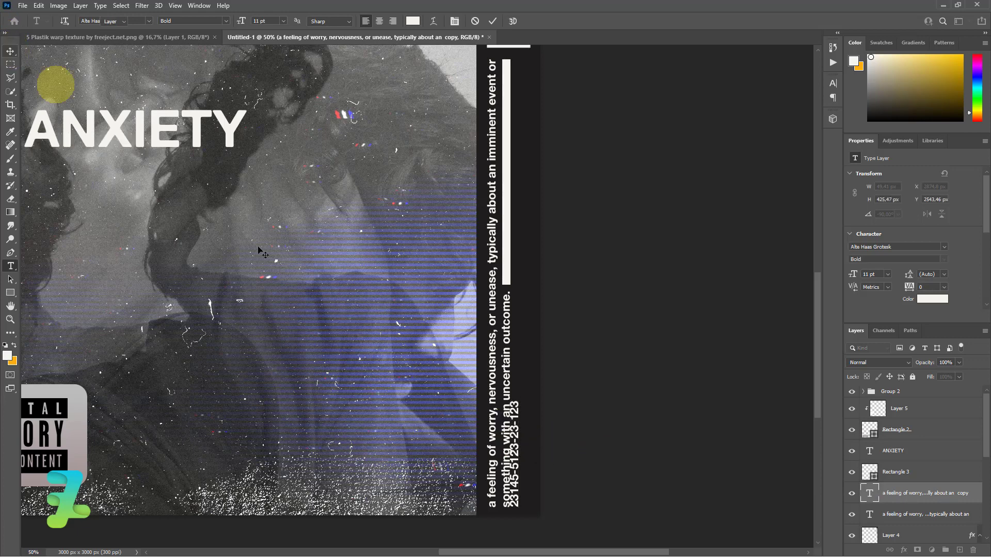
{"action": "left_click_drag", "start_coordinate": [519, 446], "coordinate": [530, 445]}
{"action": "scroll", "coordinate": [636, 443], "scroll_direction": "up", "scroll_amount": 4}
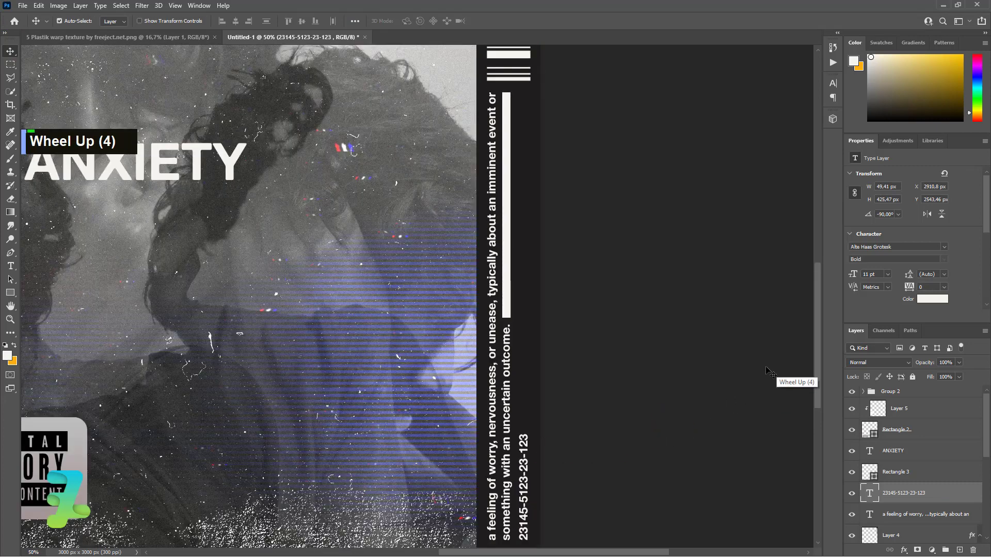
{"action": "scroll", "coordinate": [770, 372], "scroll_direction": "up", "scroll_amount": 1}
{"action": "key", "text": "ctrl+j"}
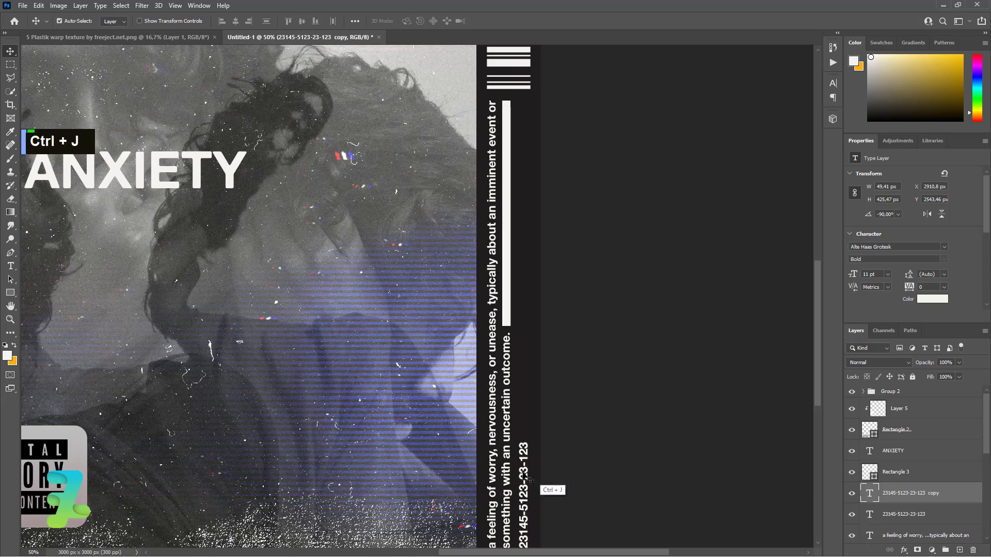
{"action": "left_click_drag", "start_coordinate": [522, 474], "coordinate": [521, 126]}
{"action": "left_click_drag", "start_coordinate": [518, 137], "coordinate": [517, 133]}
Step: Replace the upper copy's text with "NPE-23B-235-233"
{"action": "double_click", "coordinate": [869, 493]}
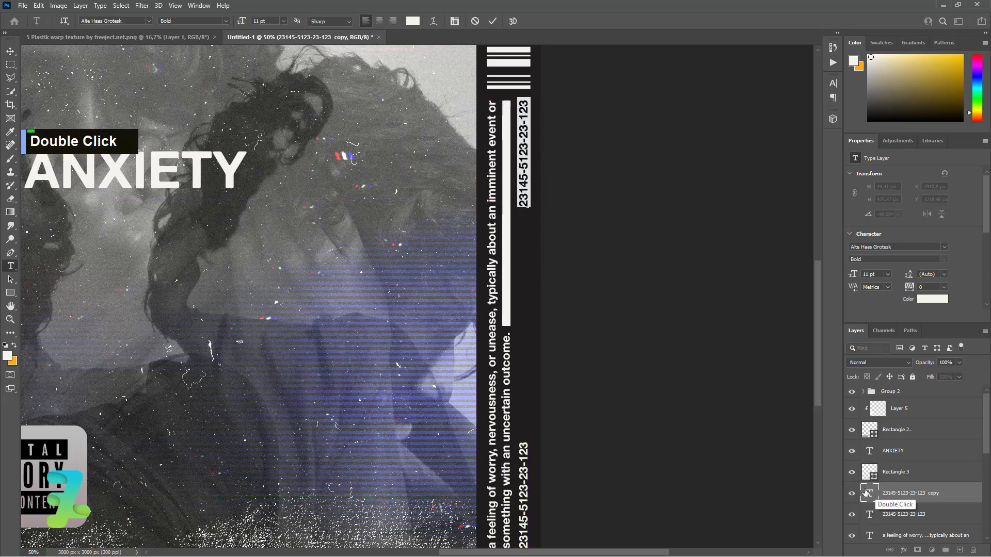
{"action": "type", "text": "PN"}
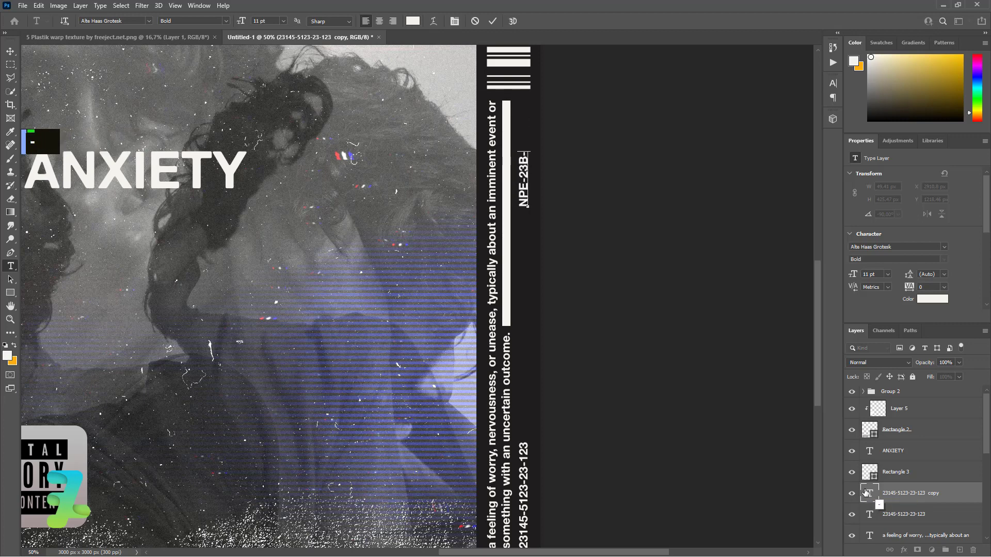
{"action": "type", "text": "E-23B-23"}
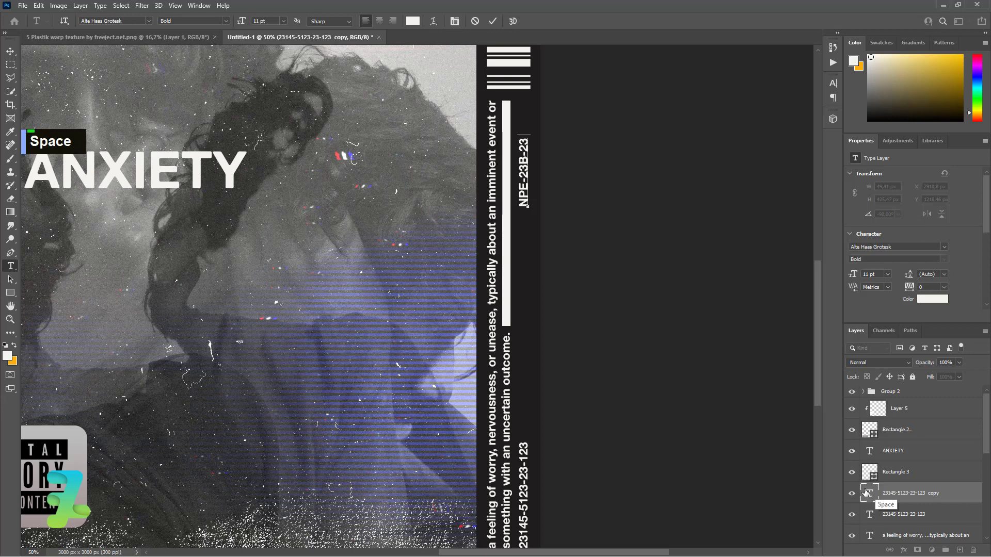
{"action": "key", "text": "BackSpace"}
{"action": "type", "text": "5-233"}
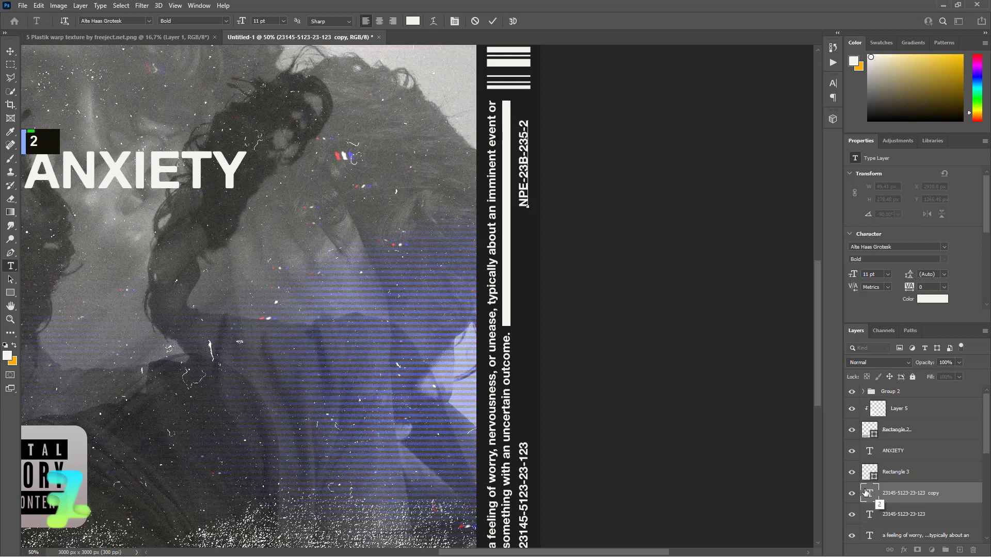
{"action": "left_click", "coordinate": [10, 51]}
Step: Nudge the "NPE-23B-235-233" text upward until it ends level with the definition's first line
{"action": "left_click", "coordinate": [597, 380]}
{"action": "key", "text": "Up"}
{"action": "key", "text": "Up"}
{"action": "key", "text": "Up"}
{"action": "key", "text": "Up"}
{"action": "key", "text": "Up"}
{"action": "key", "text": "Up"}
{"action": "key", "text": "Up"}
{"action": "key", "text": "Up"}
{"action": "key", "text": "Up"}
{"action": "key", "text": "Up"}
{"action": "key", "text": "Up"}
{"action": "key", "text": "Up"}
{"action": "key", "text": "Up"}
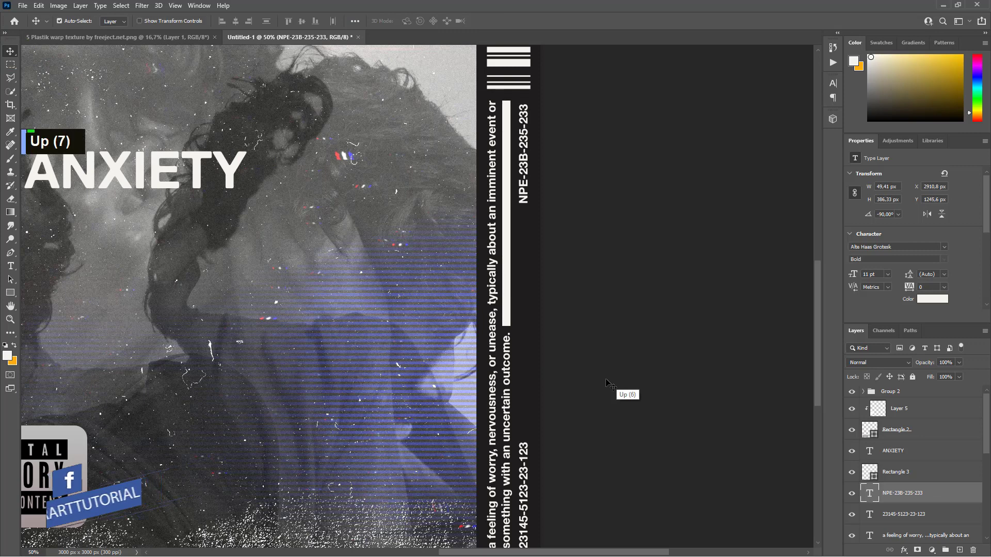
{"action": "key", "text": "Down"}
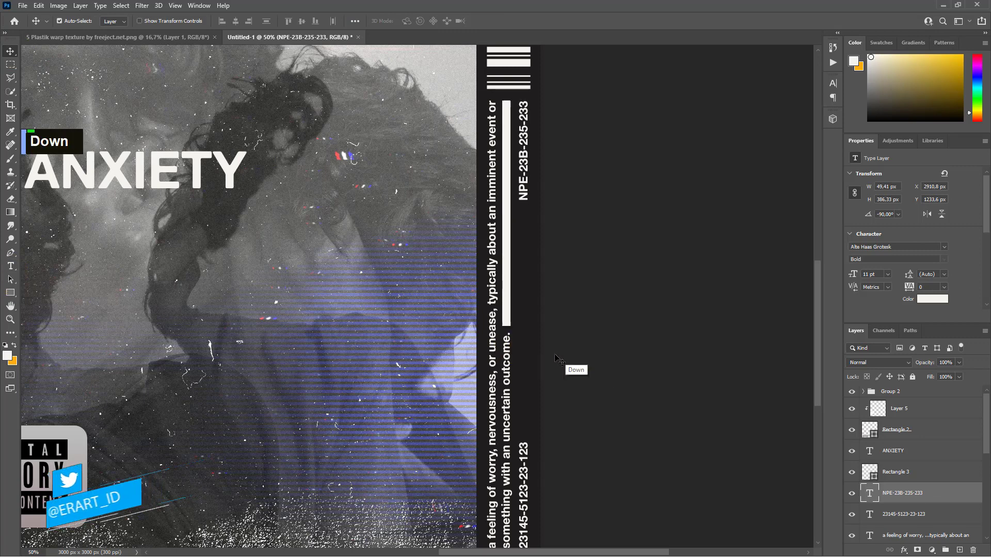
Step: Duplicate the "NPE-23B-235-233" text and move the copy 660 px down into the gap between the two codes
{"action": "key", "text": "ctrl"}
{"action": "key", "text": "ctrl+j"}
{"action": "left_click_drag", "start_coordinate": [524, 206], "coordinate": [523, 363]}
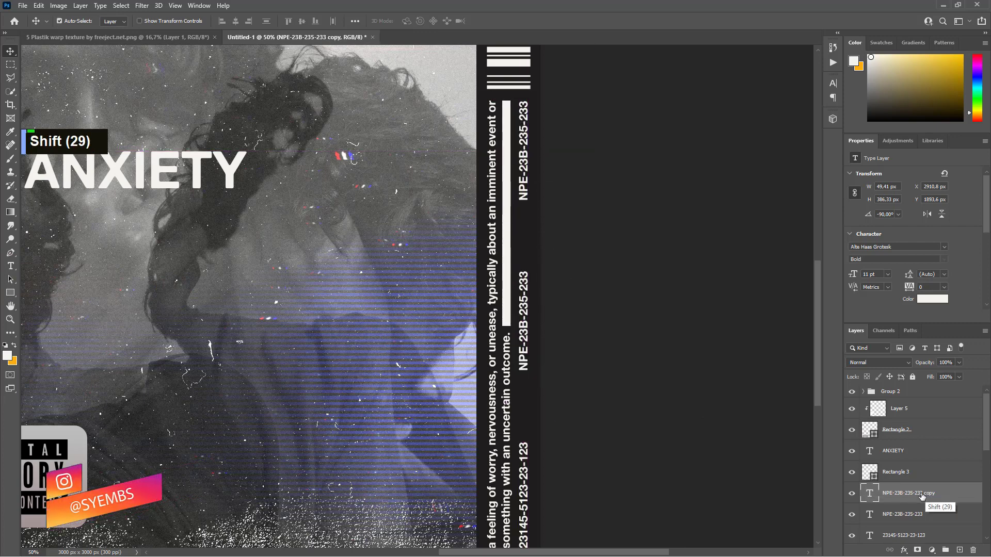
Step: Replace the middle copy's text with "COVER ALBUM ANXIETY"
{"action": "double_click", "coordinate": [869, 494]}
{"action": "type", "text": "COVER"}
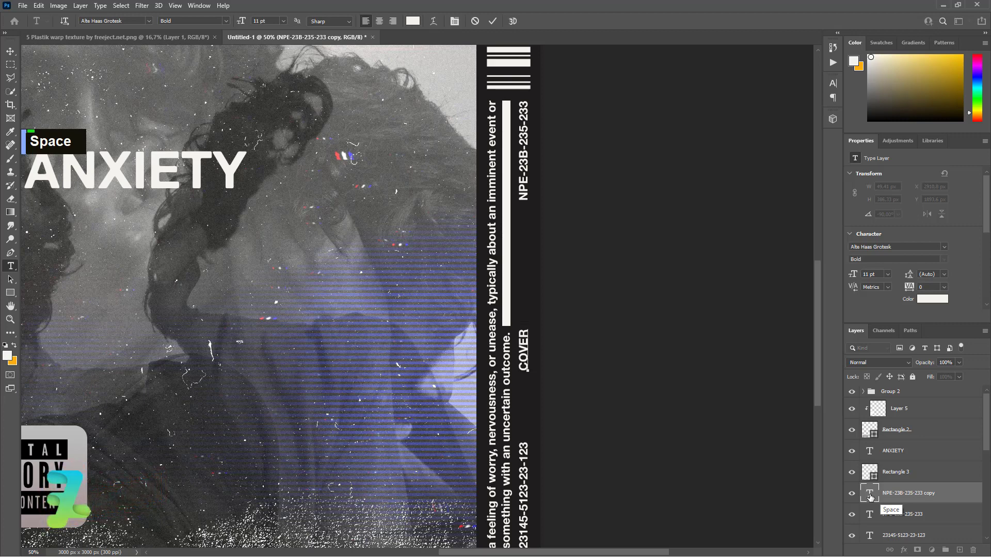
{"action": "type", "text": " ALBUM ANXIERT"}
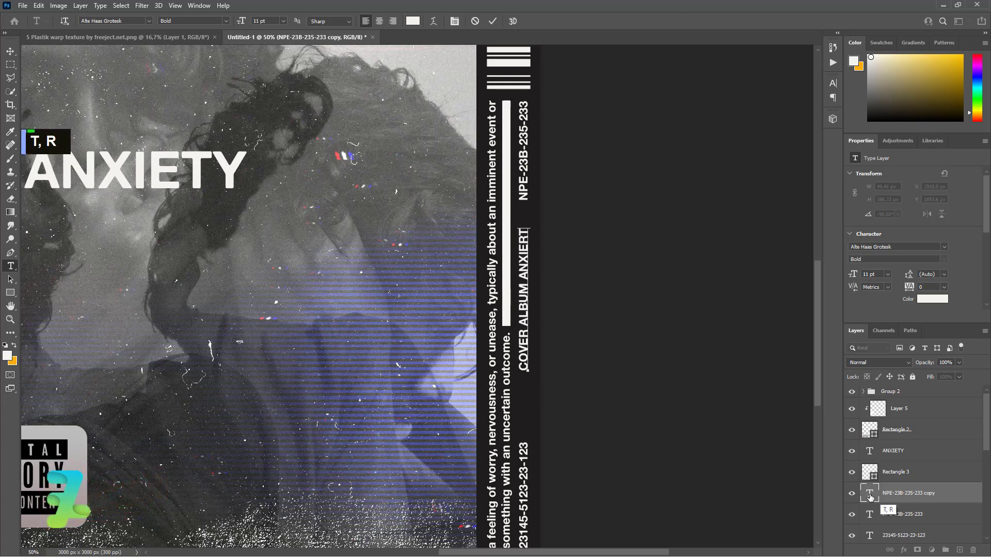
{"action": "type", "text": "Y"}
{"action": "key", "text": "BackSpace"}
{"action": "key", "text": "BackSpace"}
{"action": "key", "text": "BackSpace"}
{"action": "type", "text": "YY"}
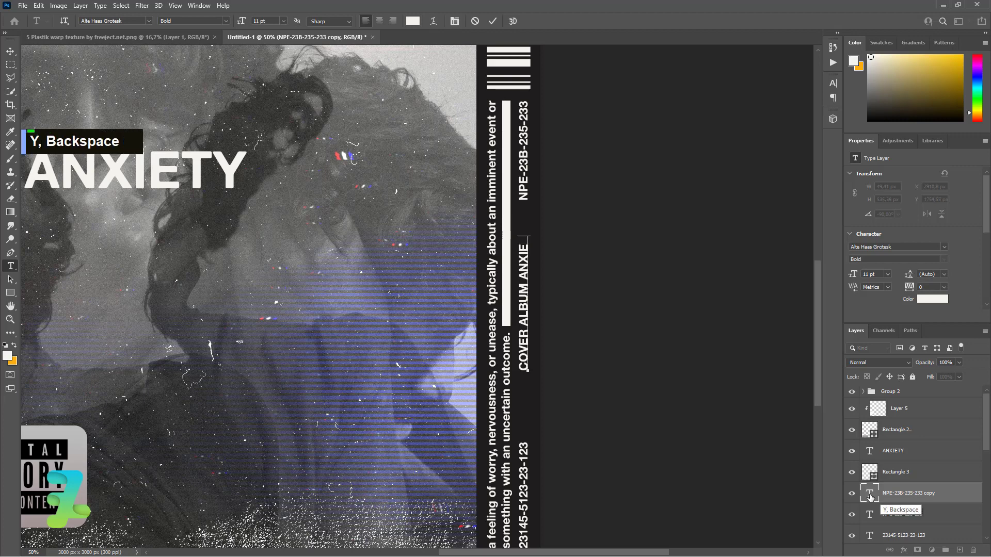
{"action": "key", "text": "BackSpace"}
{"action": "key", "text": "BackSpace"}
{"action": "type", "text": "TY"}
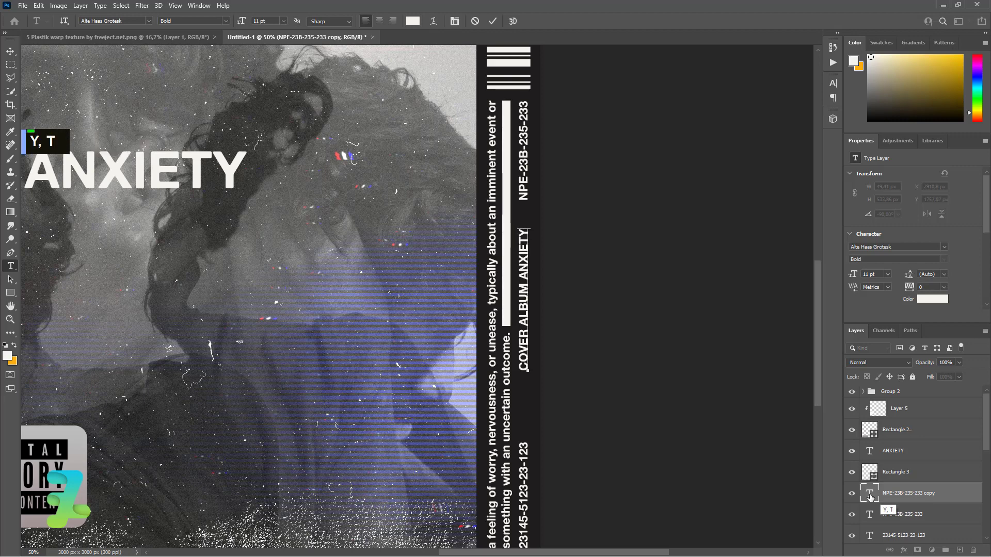
{"action": "left_click", "coordinate": [10, 51]}
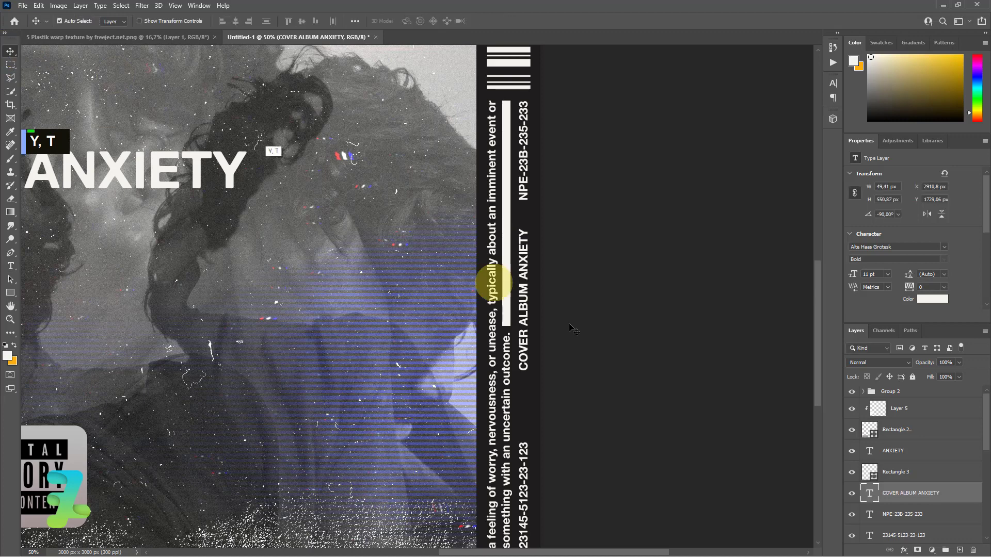
Step: Move the "COVER ALBUM ANXIETY" text 100 px down between the two codes and check the whole cover
{"action": "key", "text": "ctrl"}
{"action": "left_click_drag", "start_coordinate": [525, 310], "coordinate": [528, 333]}
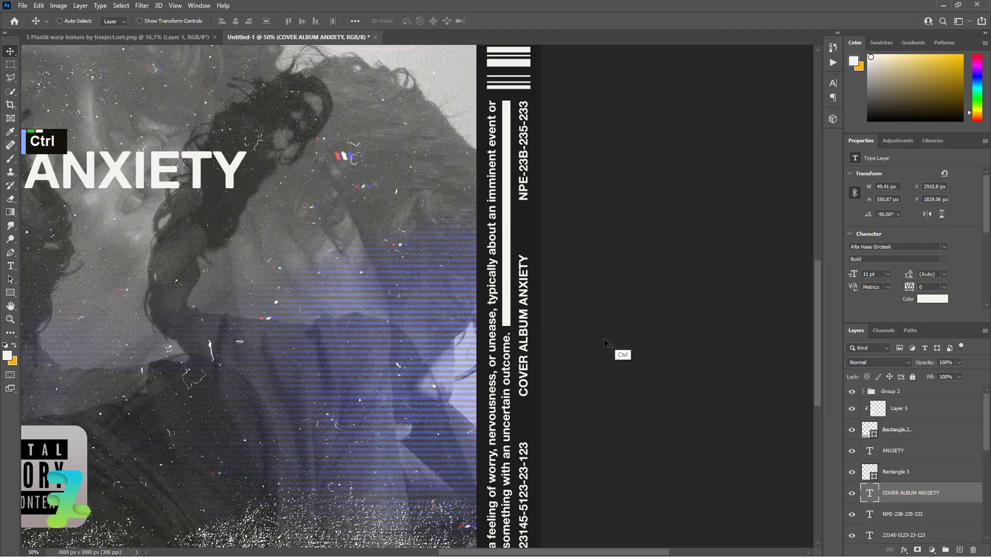
{"action": "key", "text": "ctrl+minus"}
{"action": "key", "text": "ctrl+minus"}
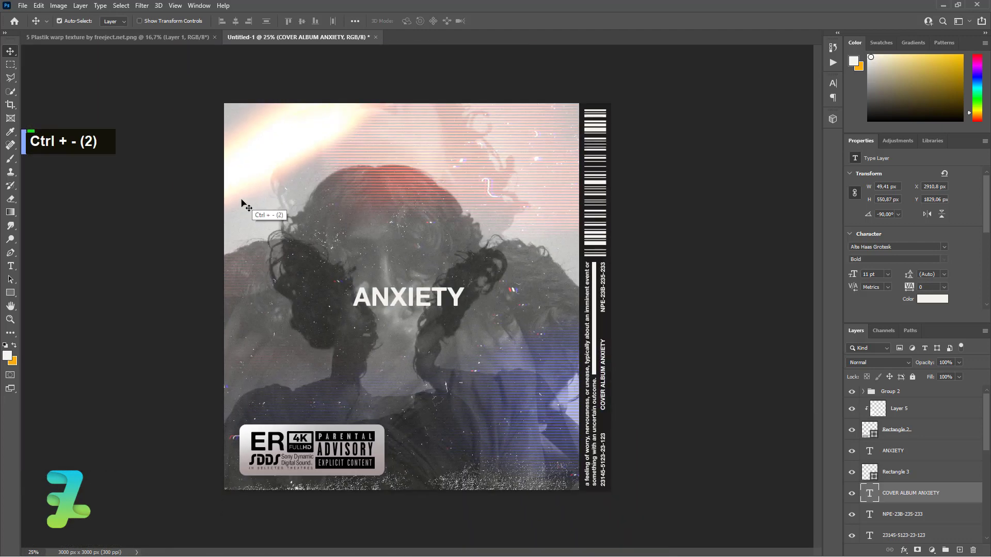
Step: Copy the plastic warp texture from its own document into the cover above Group 2, then close the texture file
{"action": "left_click", "coordinate": [871, 388]}
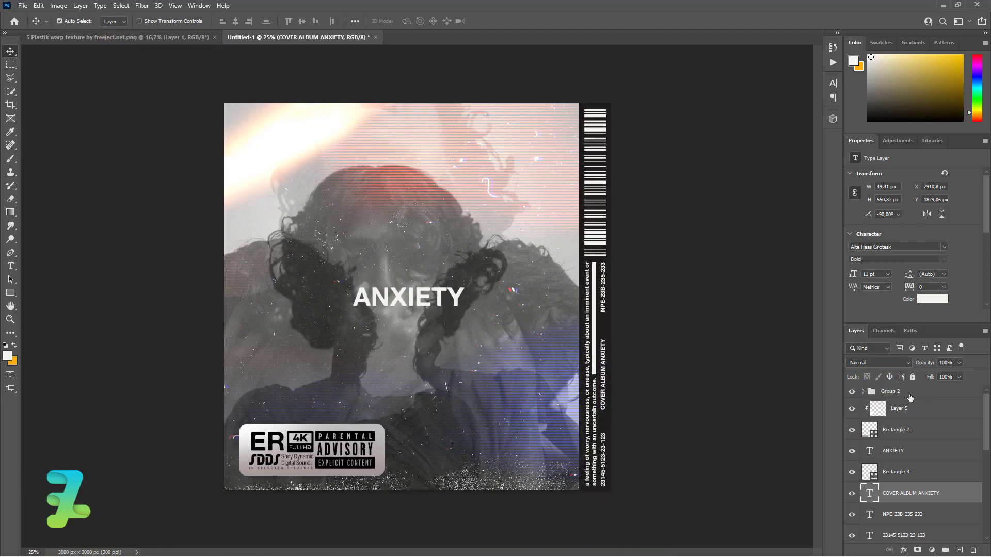
{"action": "right_click", "coordinate": [167, 41]}
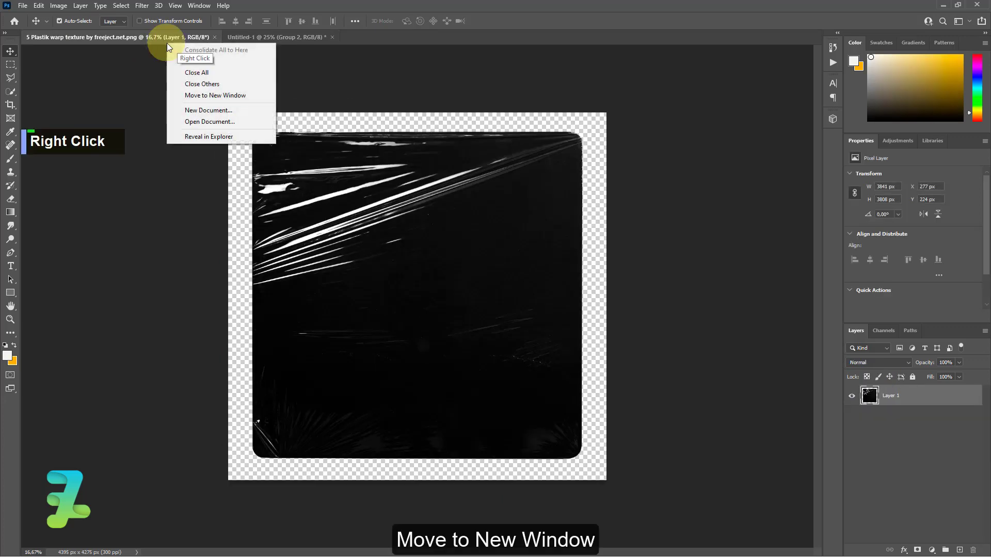
{"action": "left_click", "coordinate": [190, 95]}
{"action": "left_click_drag", "start_coordinate": [263, 137], "coordinate": [479, 247]}
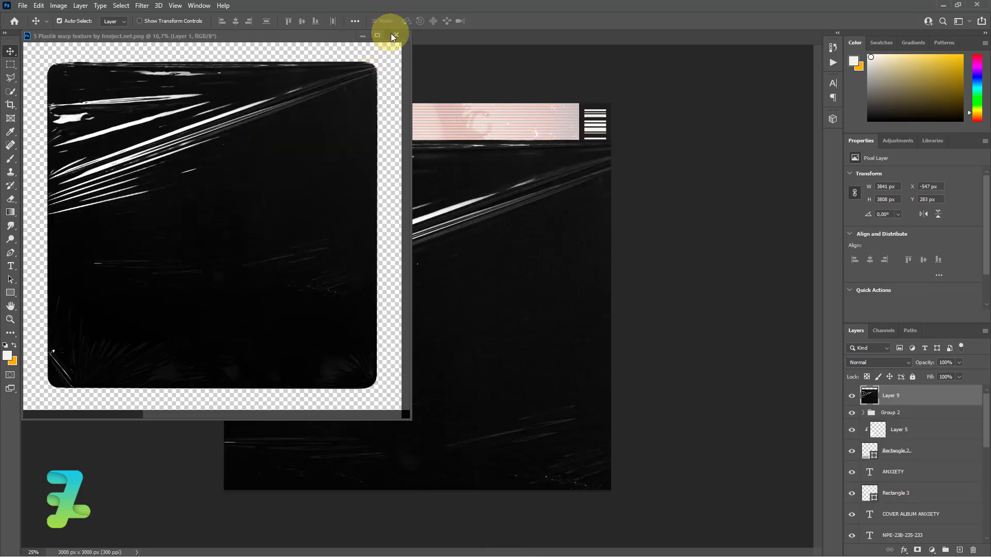
{"action": "left_click", "coordinate": [394, 35]}
Step: Scale and position the plastic texture to about 3077 x 3051 px so it covers the whole canvas
{"action": "key", "text": "ctrl+minus"}
{"action": "key", "text": "ctrl+minus"}
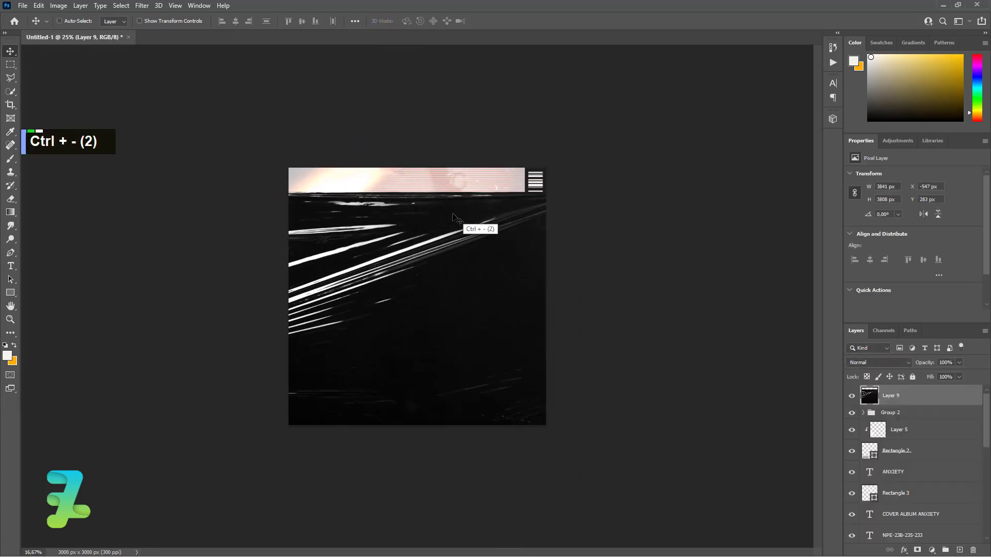
{"action": "key", "text": "ctrl+t"}
{"action": "left_click_drag", "start_coordinate": [439, 270], "coordinate": [439, 250]}
{"action": "left_click_drag", "start_coordinate": [531, 440], "coordinate": [515, 426]}
{"action": "left_click_drag", "start_coordinate": [286, 428], "coordinate": [333, 411]}
{"action": "left_click", "coordinate": [15, 57]}
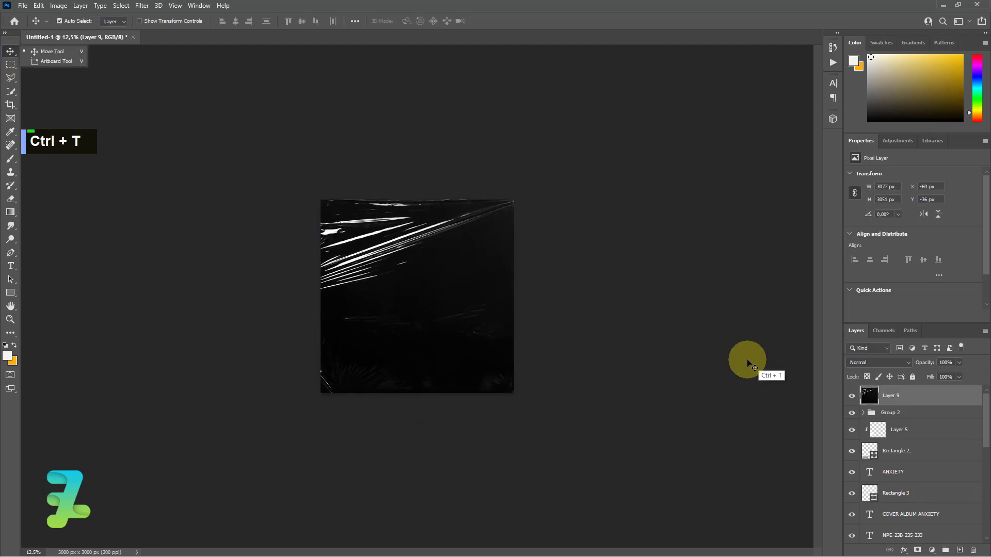
Step: Set the plastic texture layer's blend mode to Screen and add a Curves adjustment clipped to it
{"action": "left_click", "coordinate": [883, 363]}
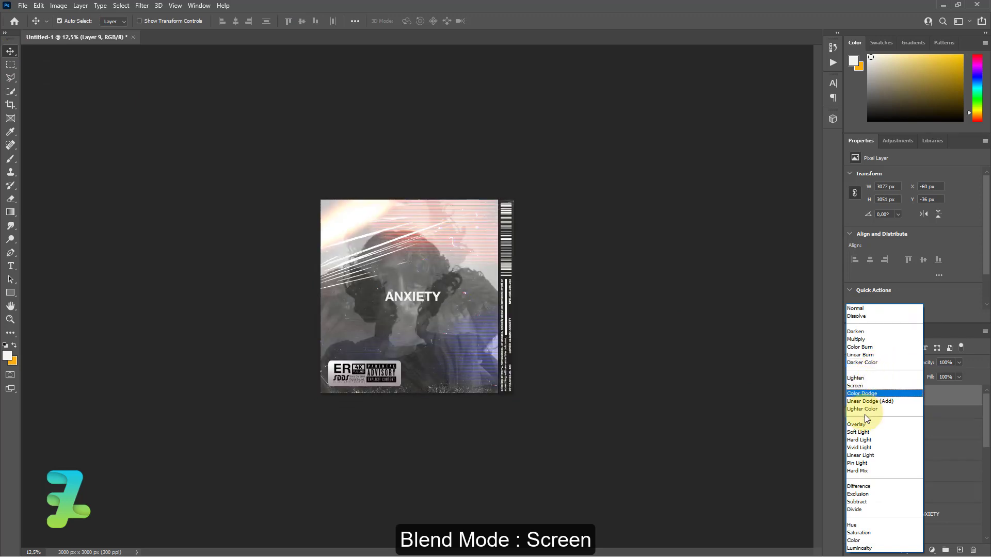
{"action": "left_click", "coordinate": [857, 388]}
{"action": "left_click", "coordinate": [932, 550]}
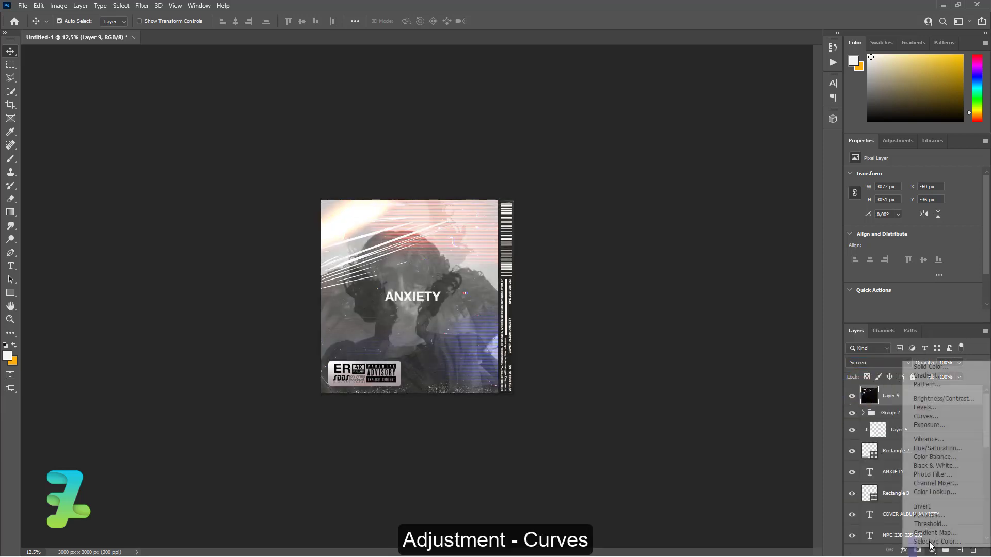
{"action": "left_click", "coordinate": [919, 418]}
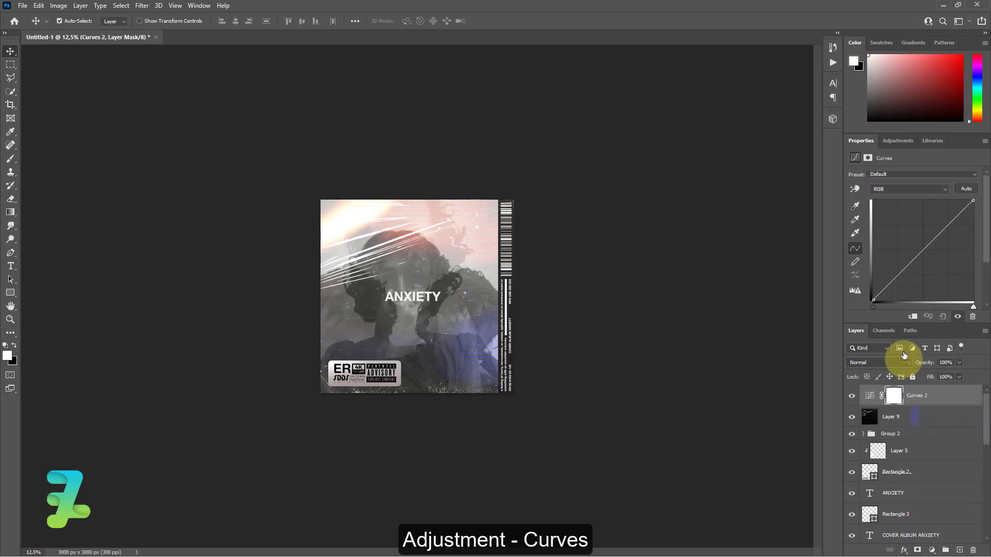
Step: Steepen the RGB curve by pulling its white end point inward along the upper edge to strengthen the plastic texture's contrast
{"action": "key", "text": "ctrl+equal"}
{"action": "key", "text": "ctrl+equal"}
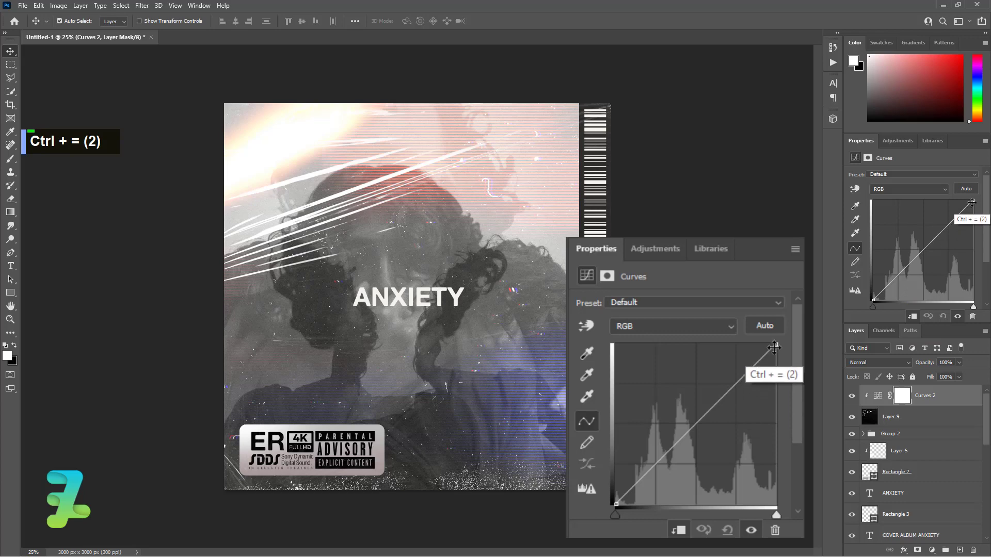
{"action": "mouse_move", "coordinate": [970, 199]}
{"action": "left_mouse_down"}
{"action": "mouse_move", "coordinate": [878, 198]}
{"action": "mouse_move", "coordinate": [988, 196]}
{"action": "mouse_move", "coordinate": [957, 201]}
{"action": "left_mouse_up"}
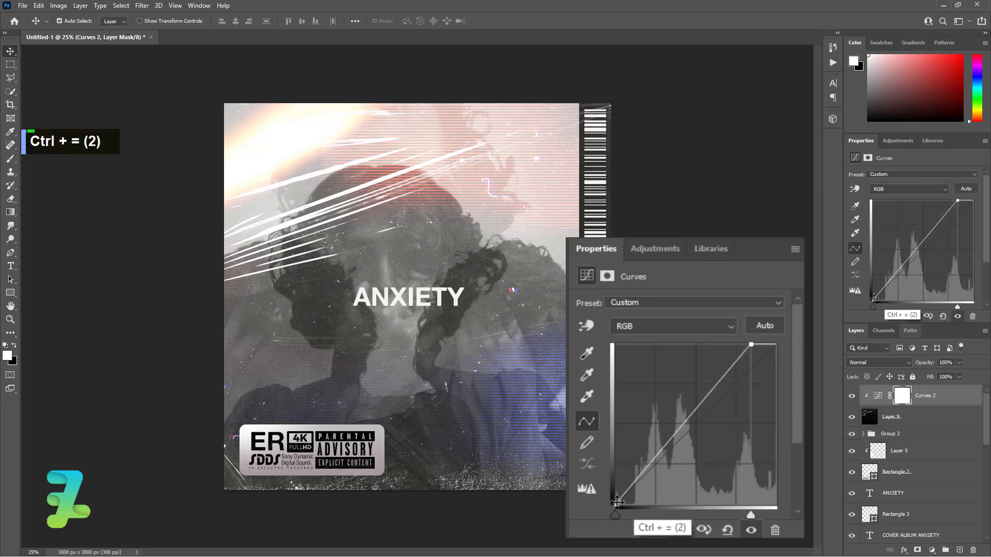
{"action": "mouse_move", "coordinate": [614, 504]}
{"action": "left_mouse_down"}
{"action": "mouse_move", "coordinate": [663, 504]}
{"action": "mouse_move", "coordinate": [613, 490]}
{"action": "mouse_move", "coordinate": [615, 498]}
{"action": "left_mouse_up"}
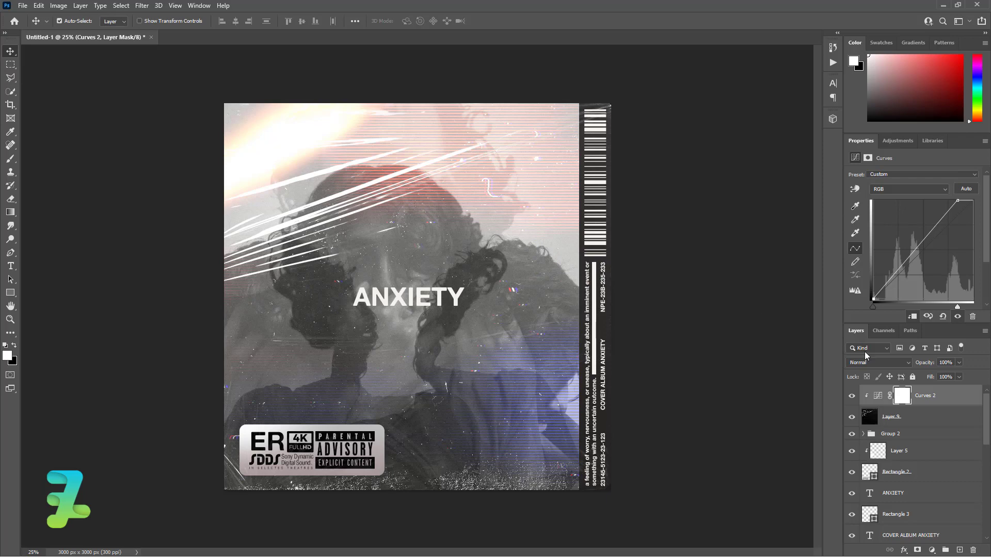
Step: Scale the advisory label, from Group 2 down to Rectangle 2, to about 62% and place it near the cover's lower-left corner
{"action": "left_click", "coordinate": [852, 437]}
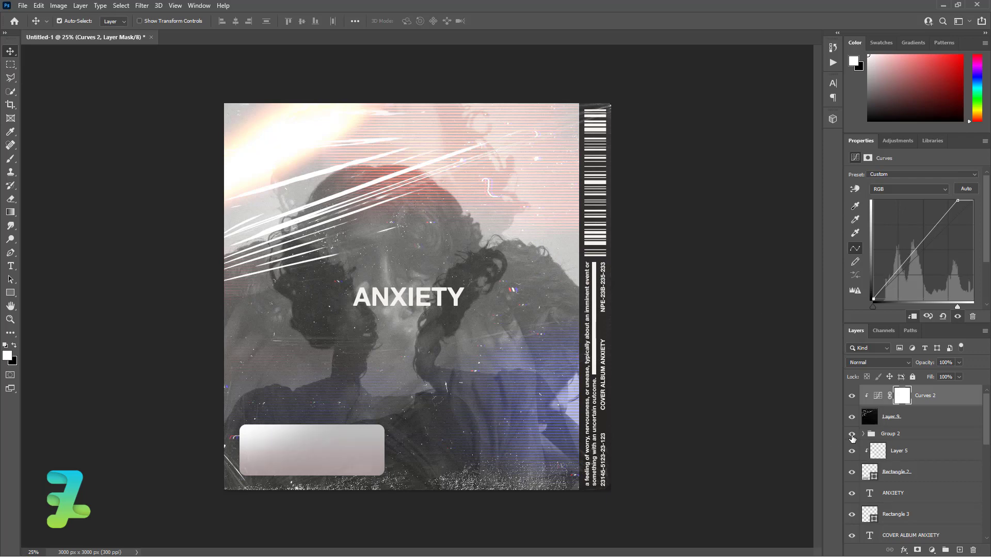
{"action": "left_click", "coordinate": [852, 452]}
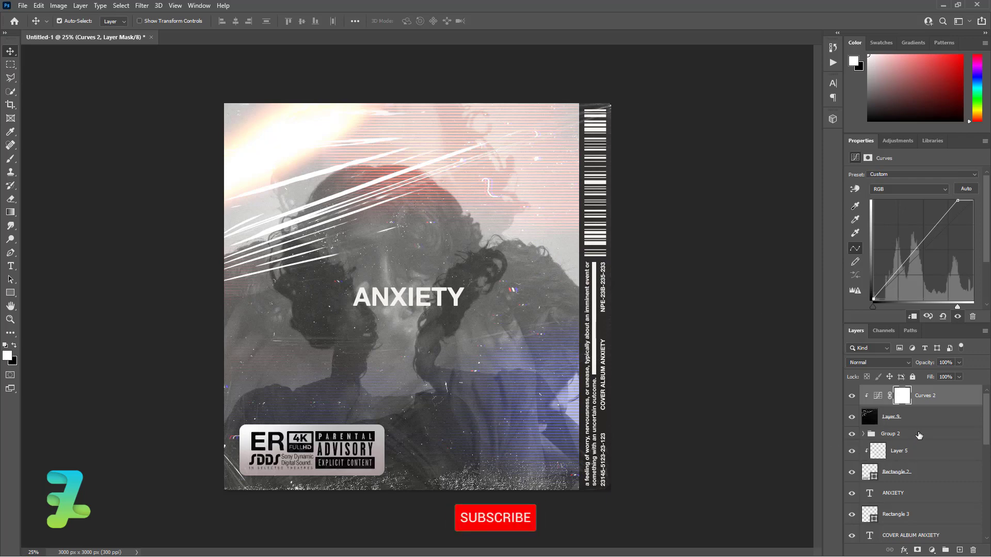
{"action": "left_click", "coordinate": [923, 435]}
{"action": "left_click", "coordinate": [924, 472], "text": "shift"}
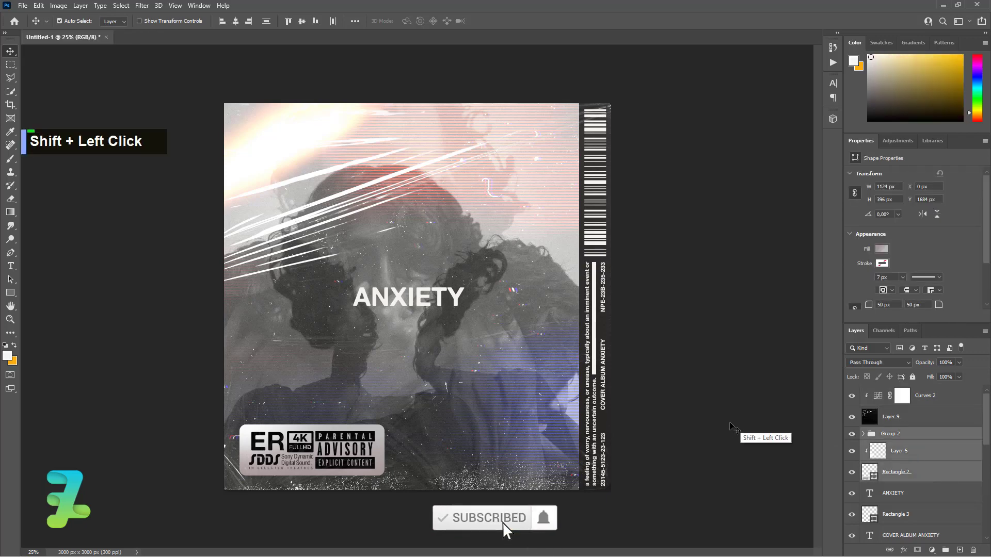
{"action": "key", "text": "ctrl+t"}
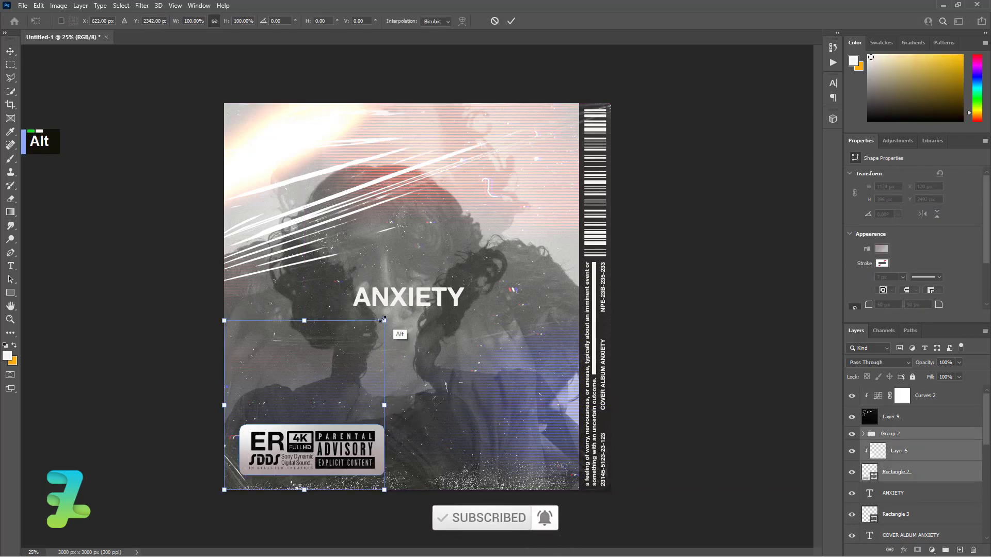
{"action": "left_click_drag", "start_coordinate": [382, 321], "coordinate": [336, 336]}
{"action": "left_click_drag", "start_coordinate": [316, 440], "coordinate": [292, 468]}
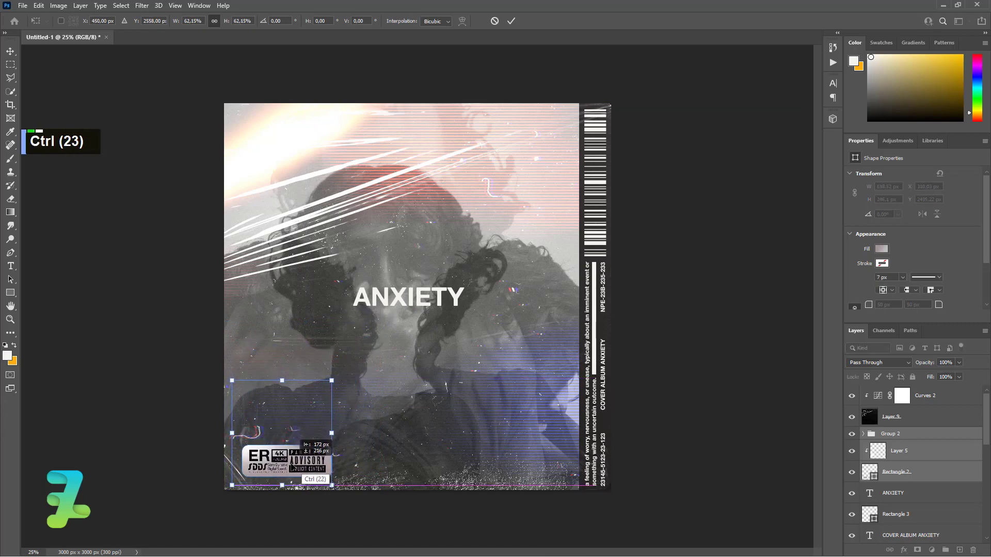
{"action": "left_click", "coordinate": [10, 51]}
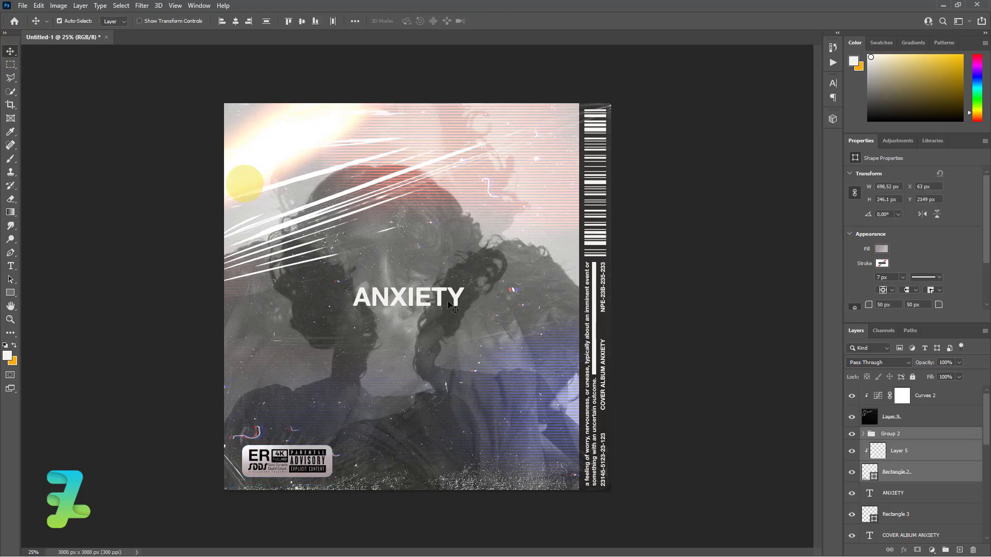
Step: Add a Color Overlay in #272623 to Group 2, with Normal blend mode and 100% opacity
{"action": "double_click", "coordinate": [930, 436]}
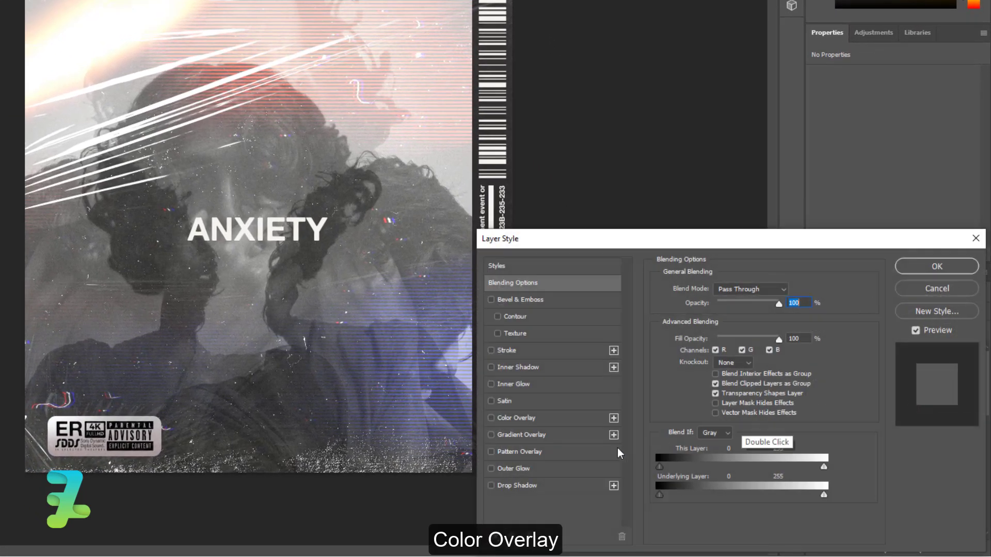
{"action": "left_click", "coordinate": [498, 419]}
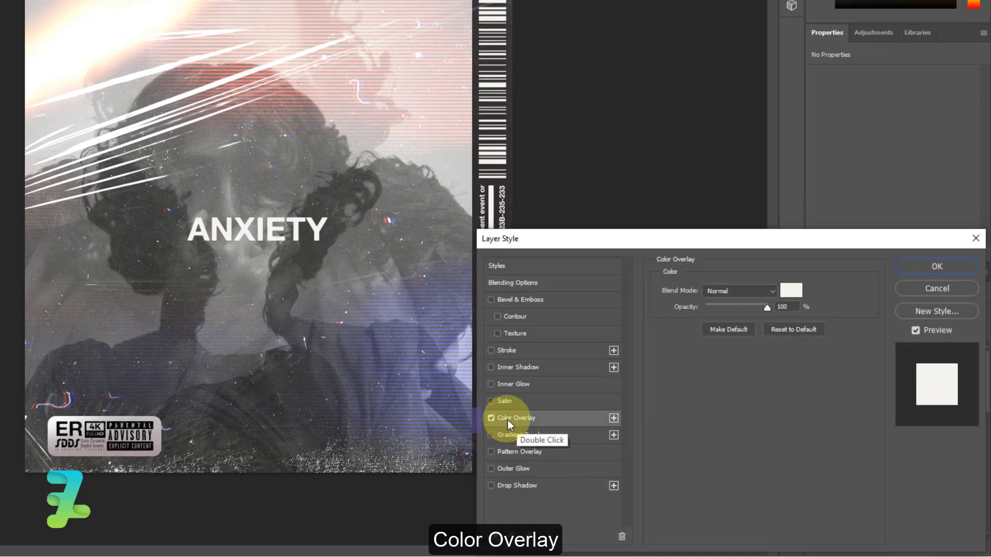
{"action": "left_click", "coordinate": [780, 296]}
{"action": "left_click", "coordinate": [512, 187]}
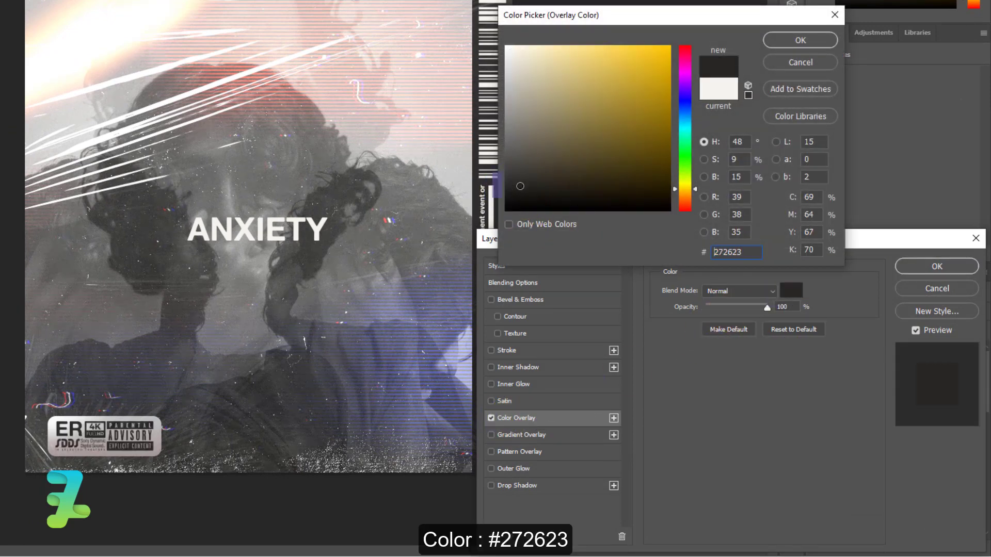
{"action": "left_click", "coordinate": [790, 39]}
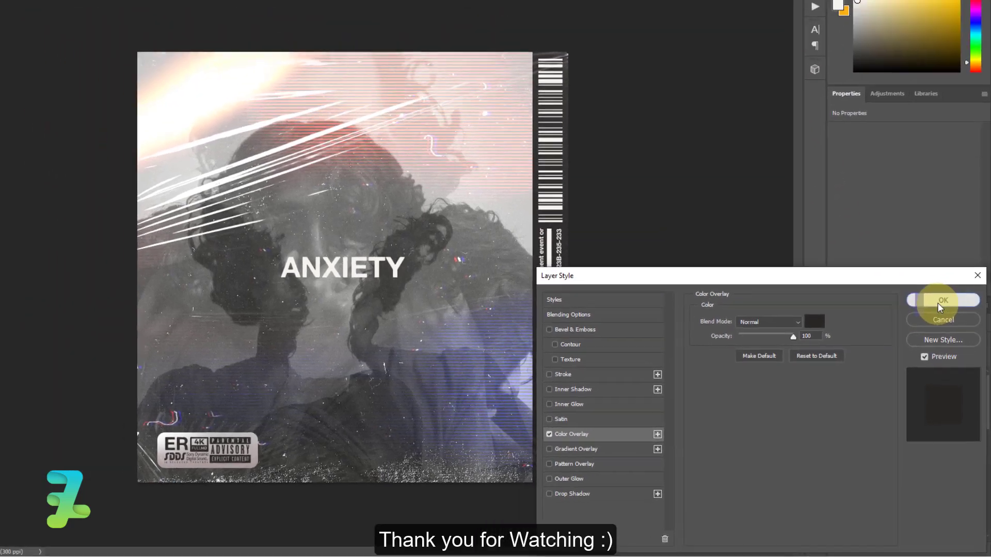
{"action": "left_click", "coordinate": [940, 302]}
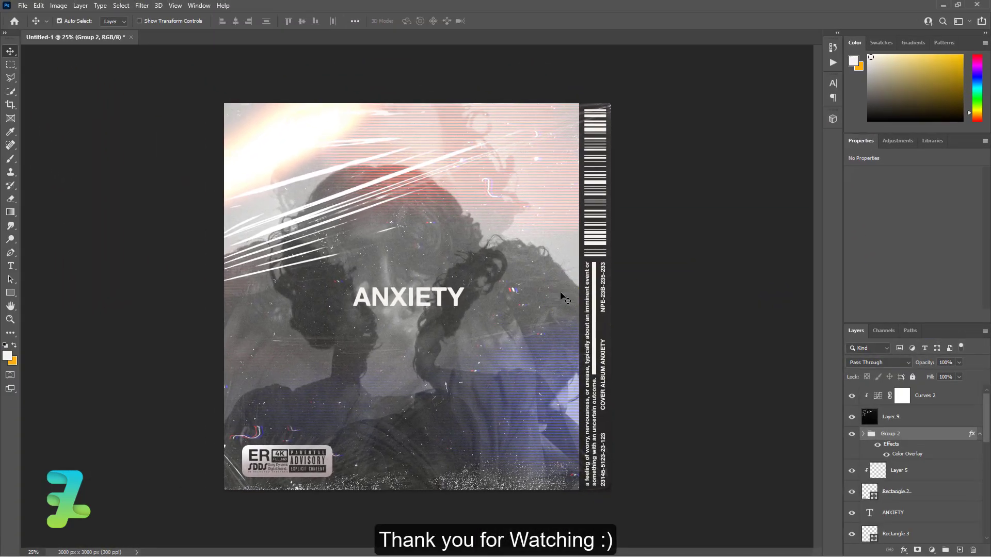
{"action": "key", "text": "ctrl+minus"}
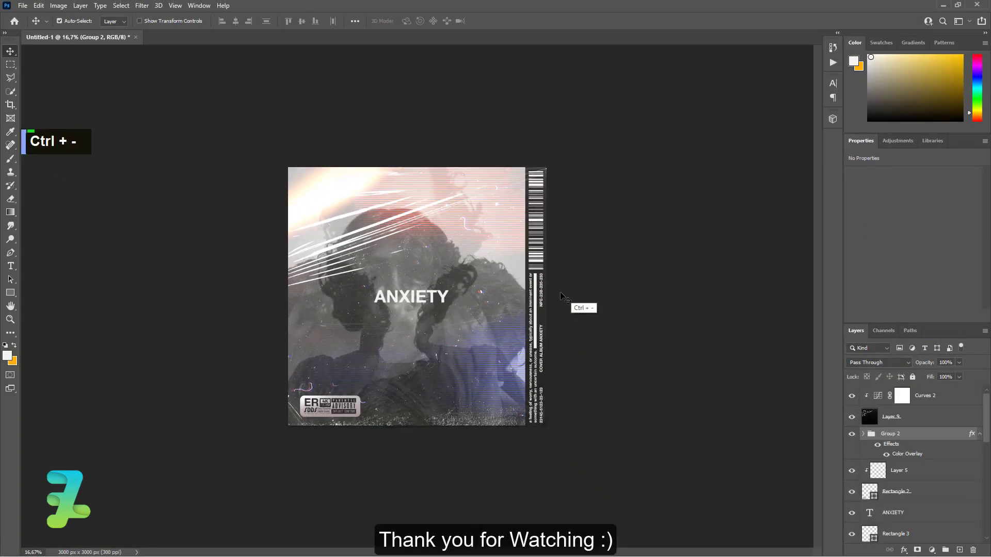